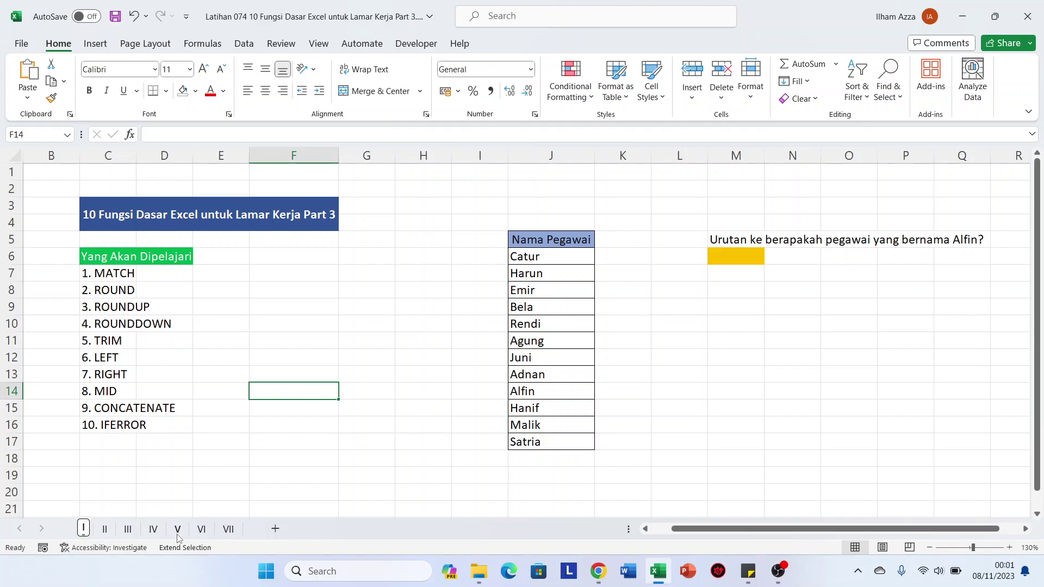
- Look through worksheets II to VII to preview their exercise tables, and return to sheet I
left_click(115, 533)
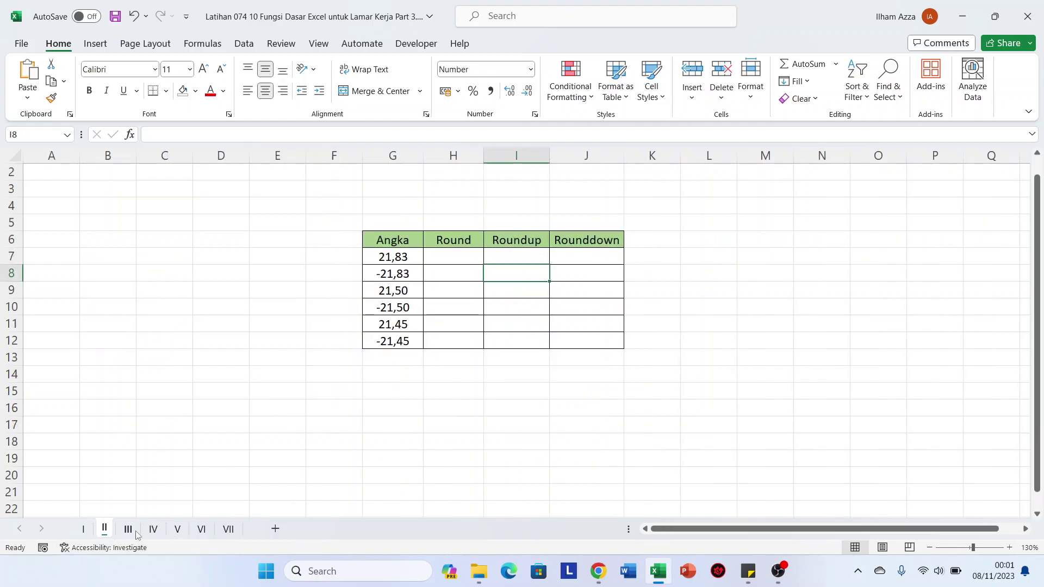
left_click(129, 532)
left_click(163, 534)
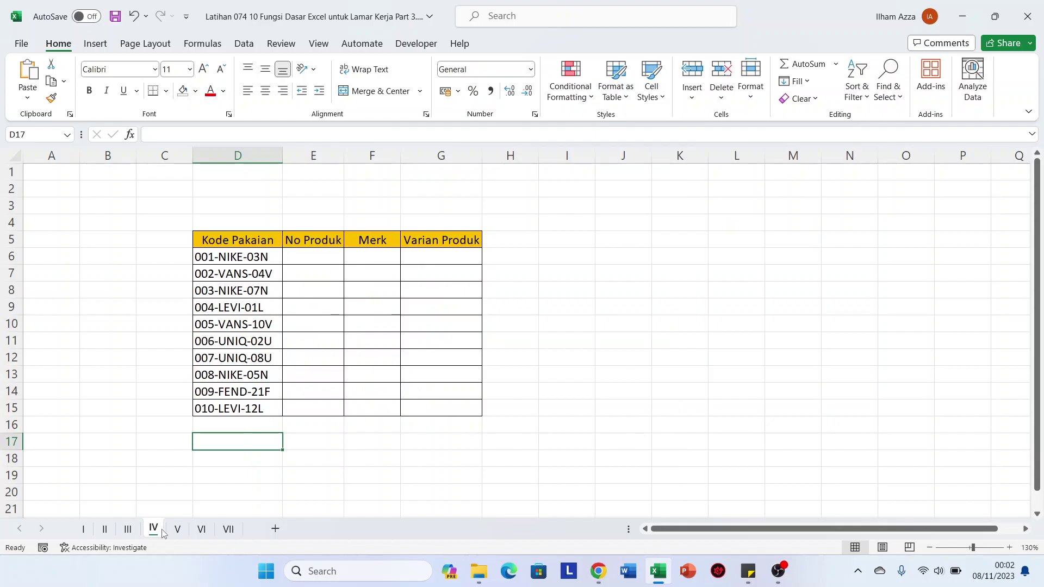
left_click(179, 534)
left_click(200, 531)
left_click(228, 531)
left_click(85, 529)
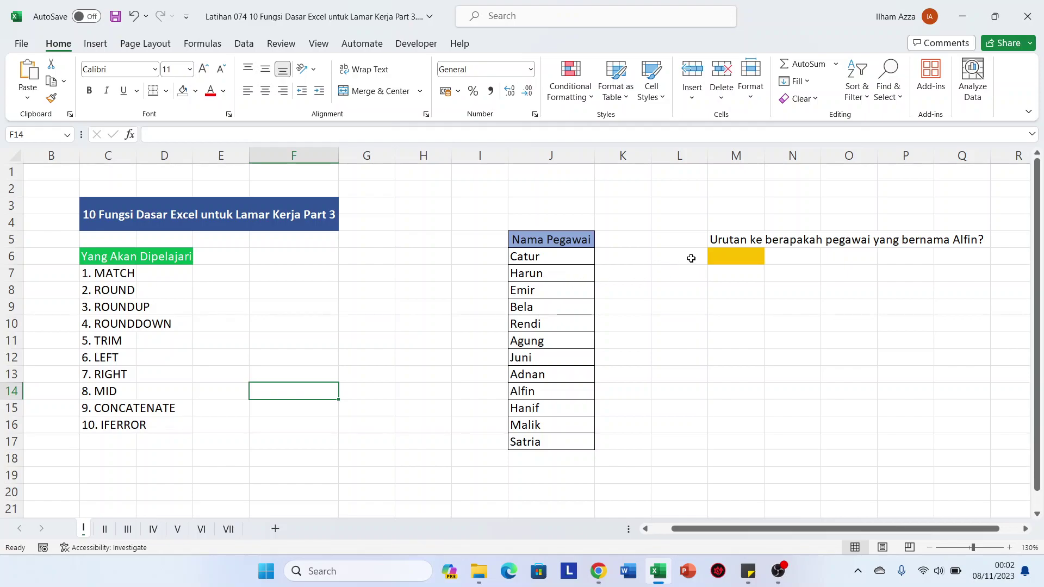
- In M6, enter a MATCH formula that looks up the employee named in the question within J6:J17, without a match type
left_click(721, 254)
type("=")
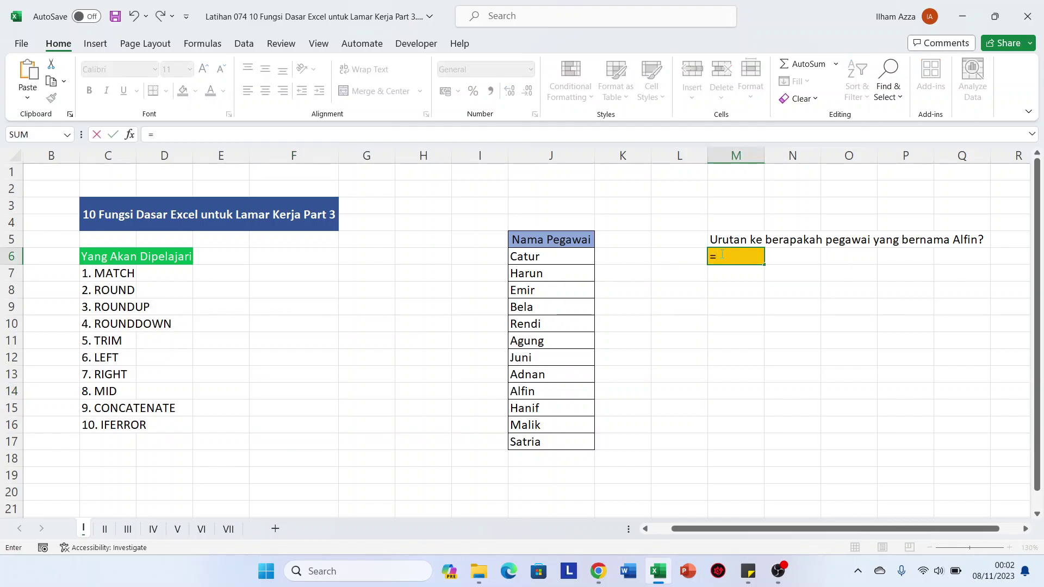
type("matc")
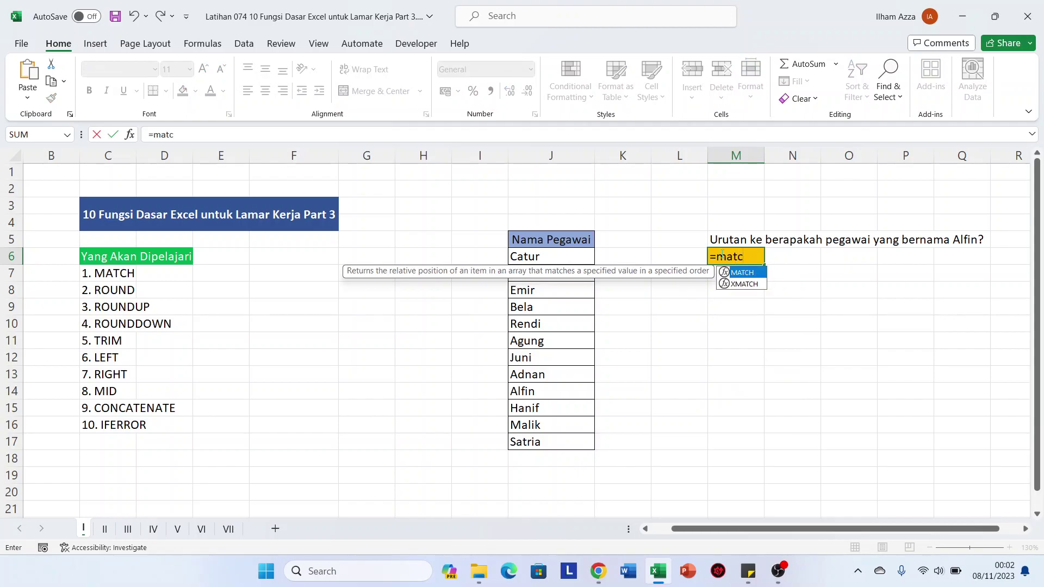
key("Tab")
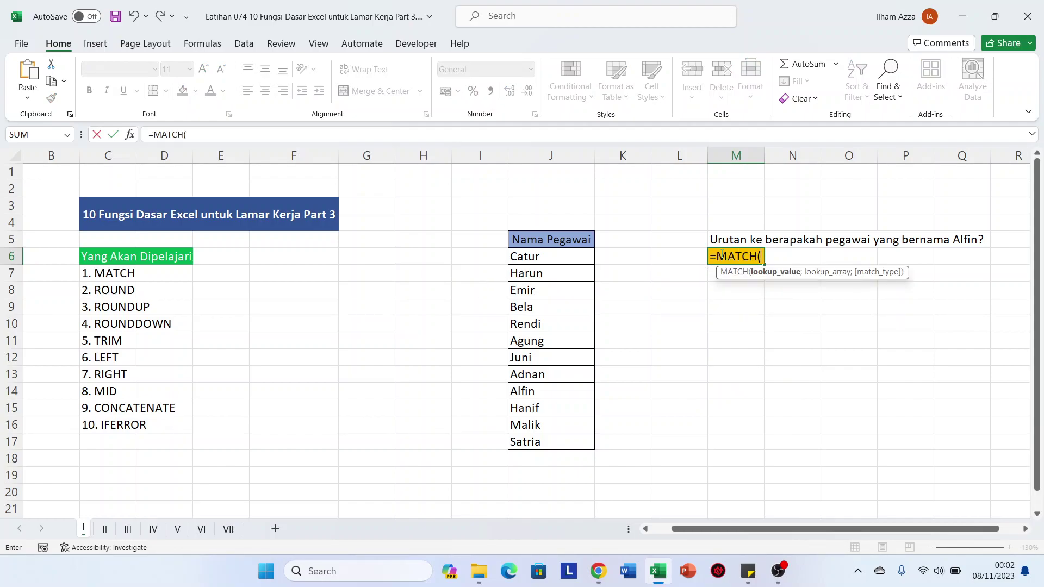
type("\"Alfin")
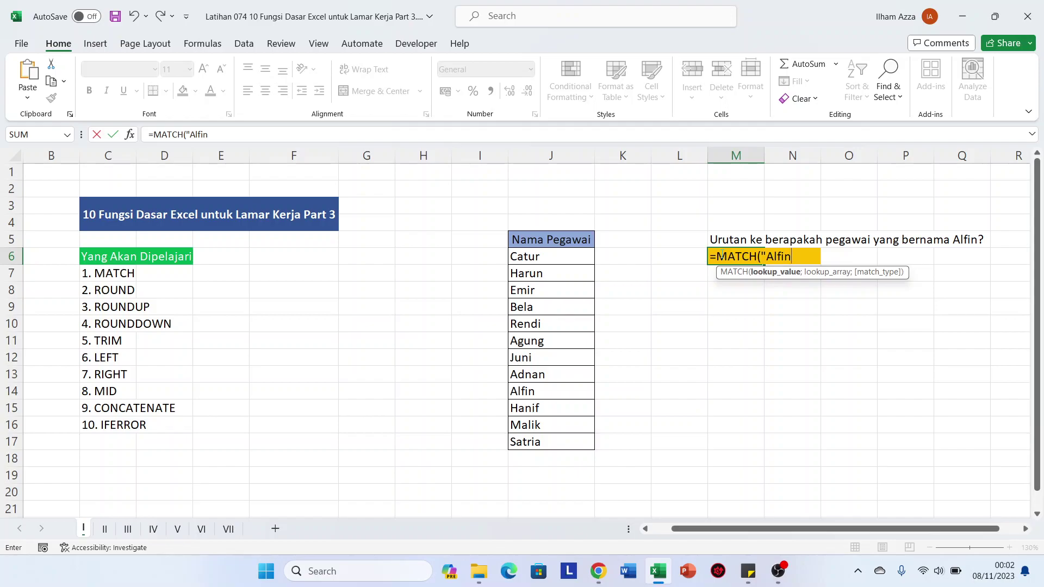
type("\";")
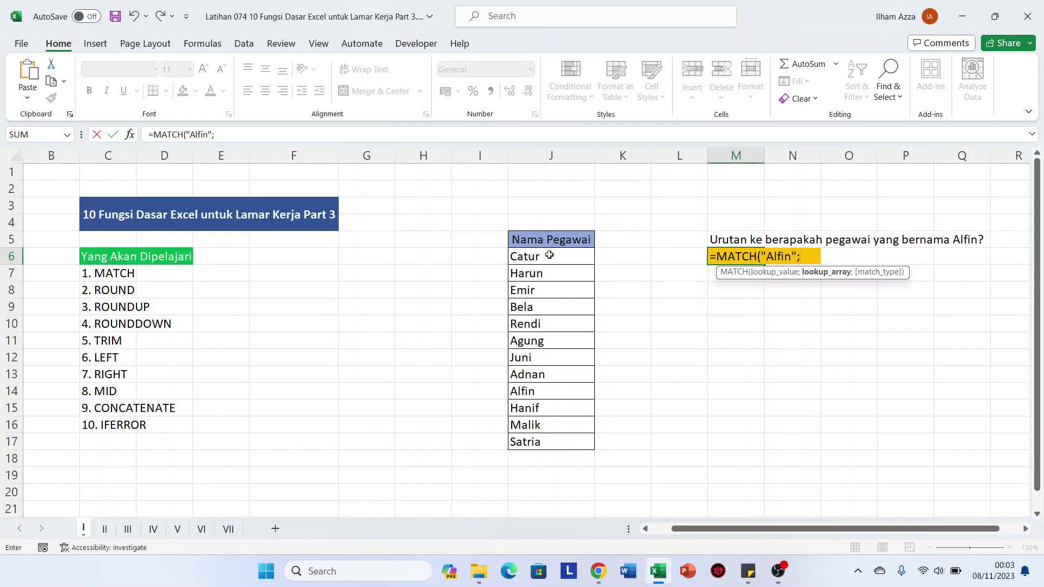
left_click_drag(548, 256, 542, 441)
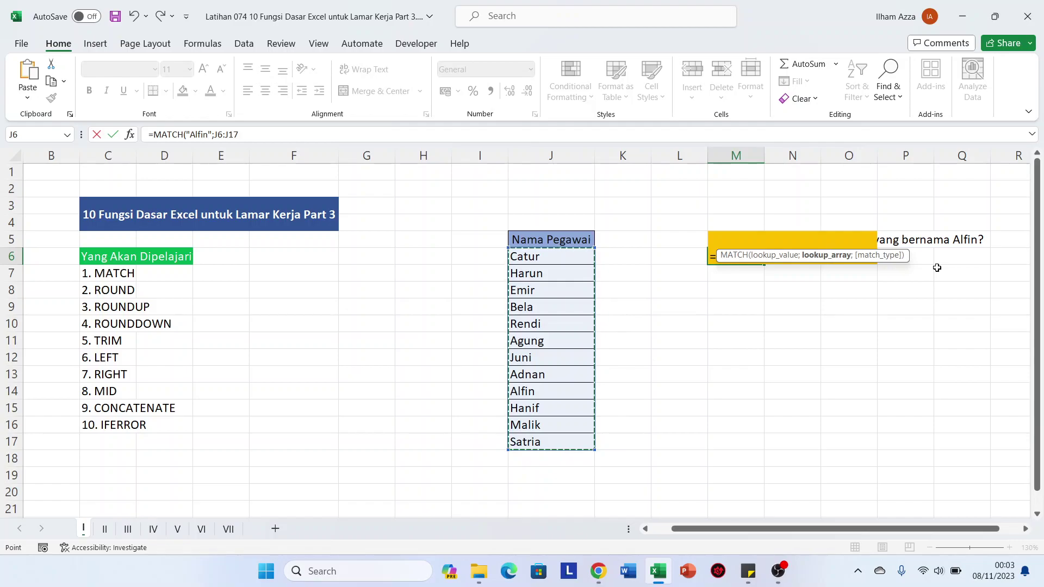
type(")")
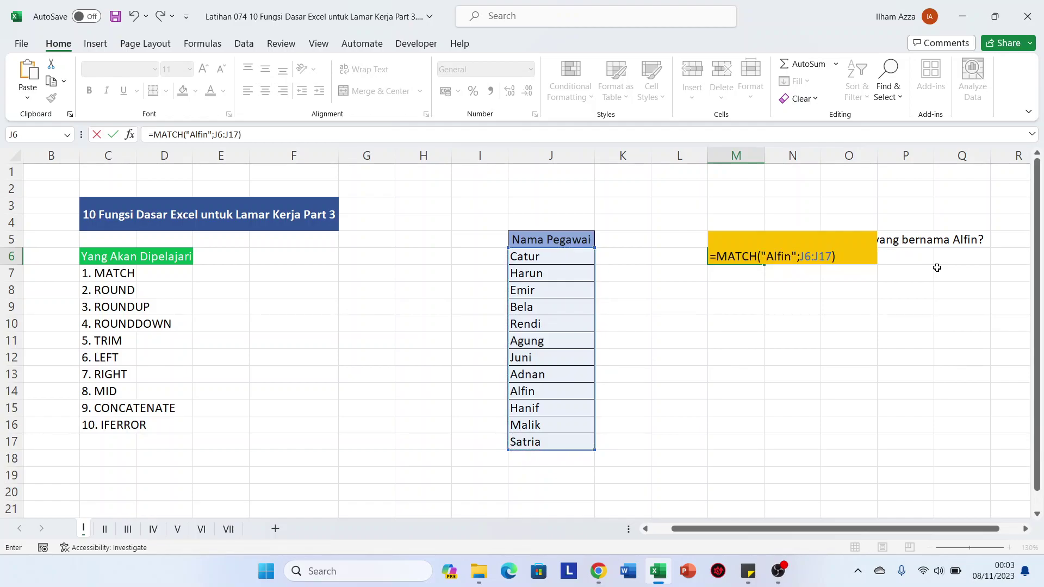
key("Return")
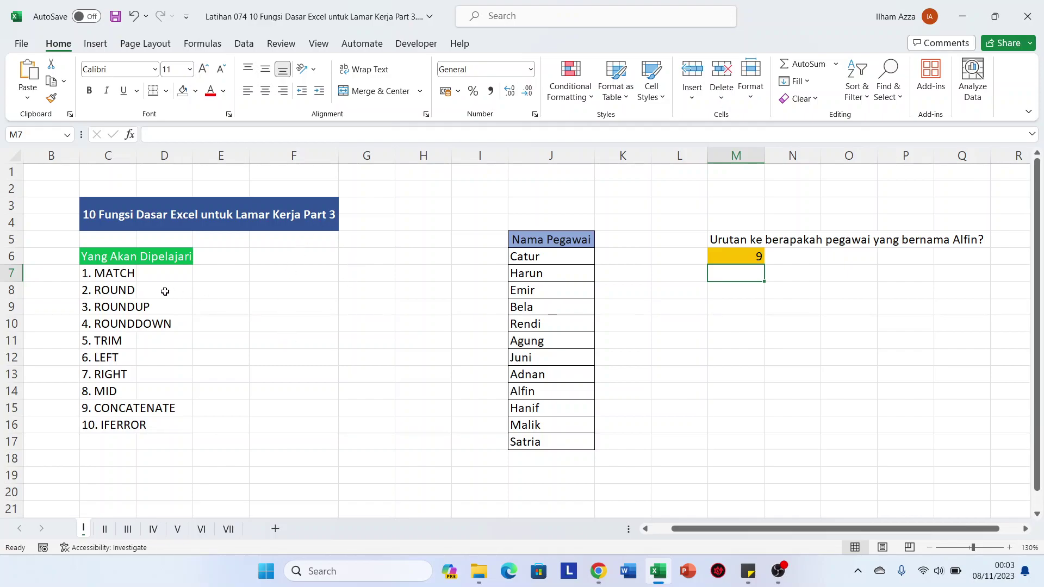
- On sheet II, try to enter =ROUND(G7) in H7 for the first number
left_click(105, 529)
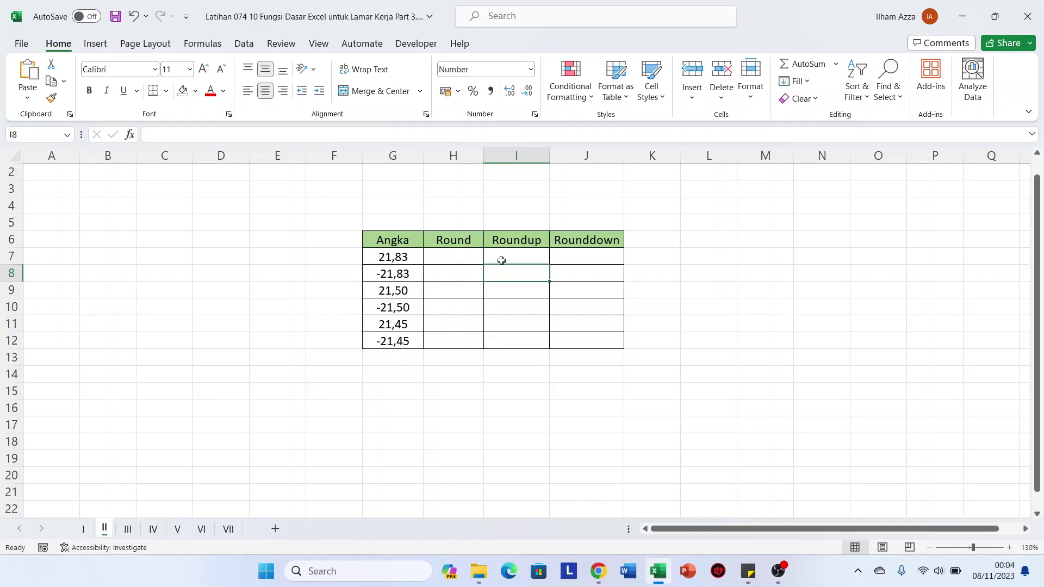
left_click(473, 254)
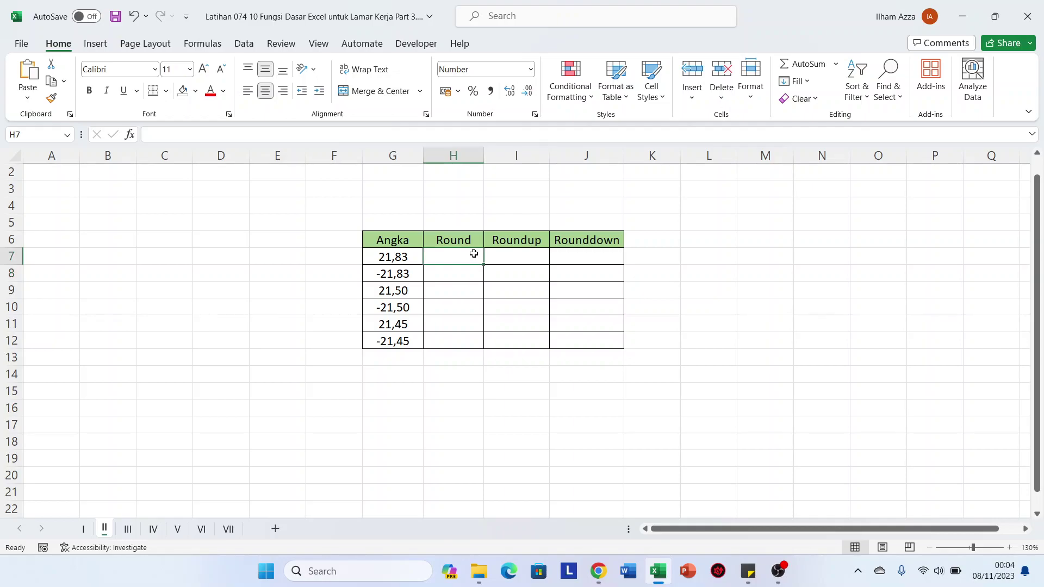
type("=")
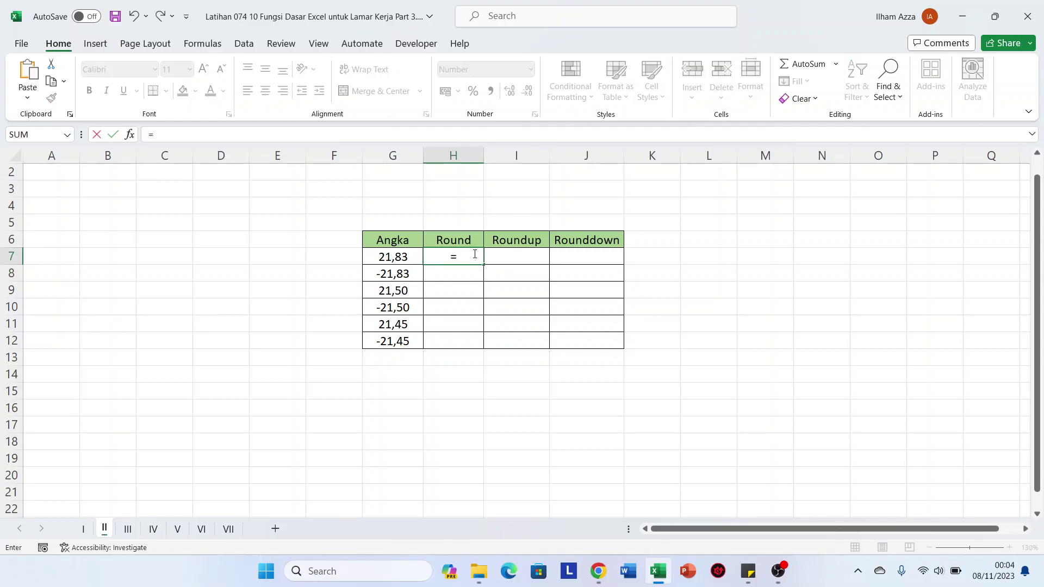
type("round")
key("Tab")
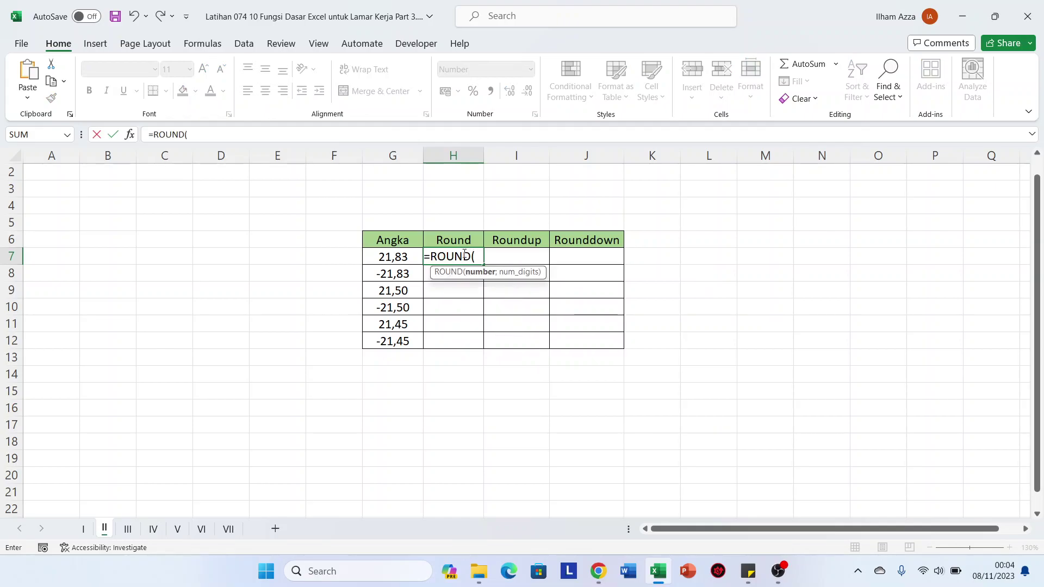
left_click(390, 258)
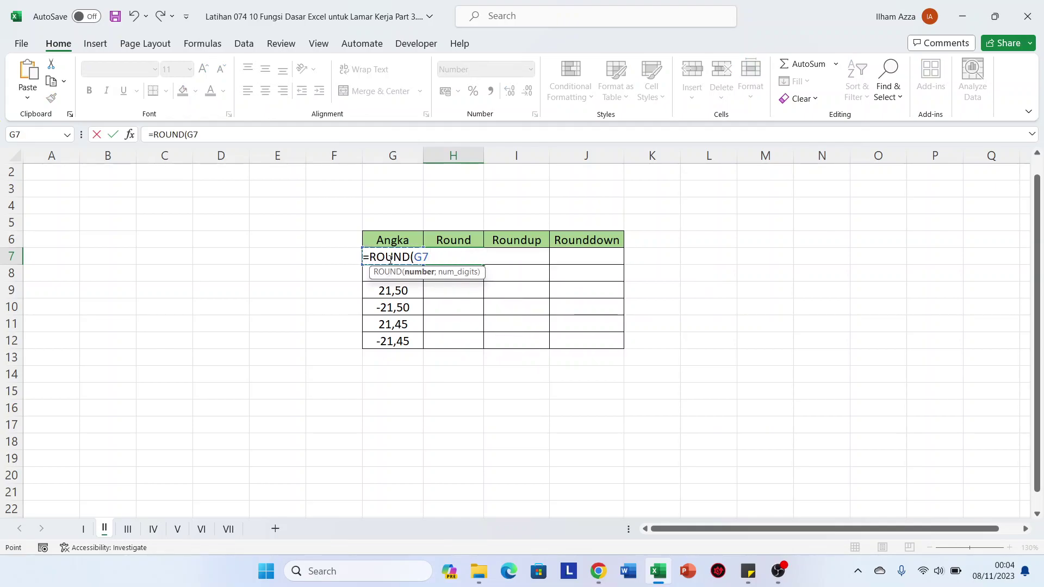
type(")")
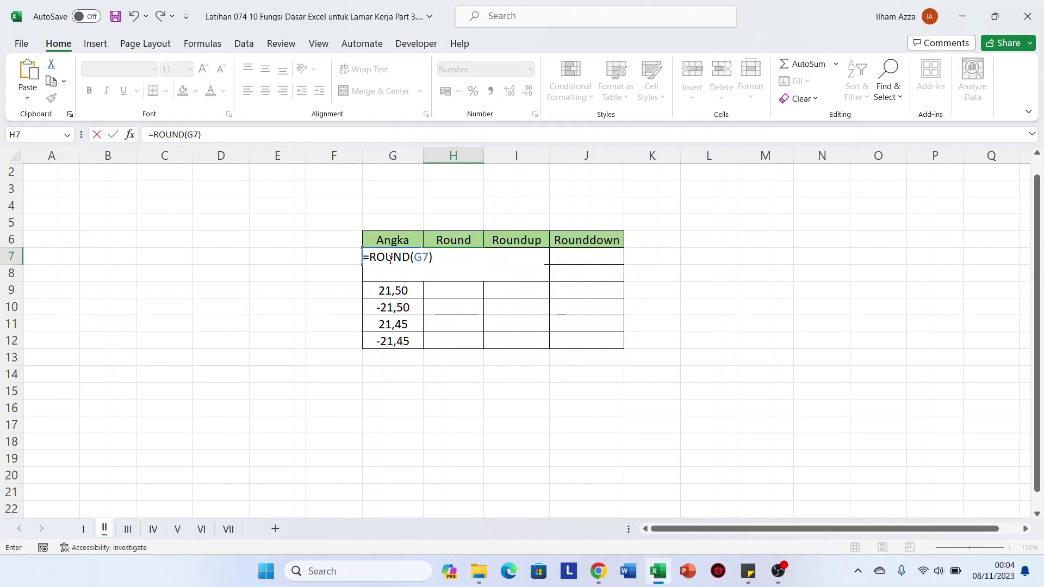
key("Return")
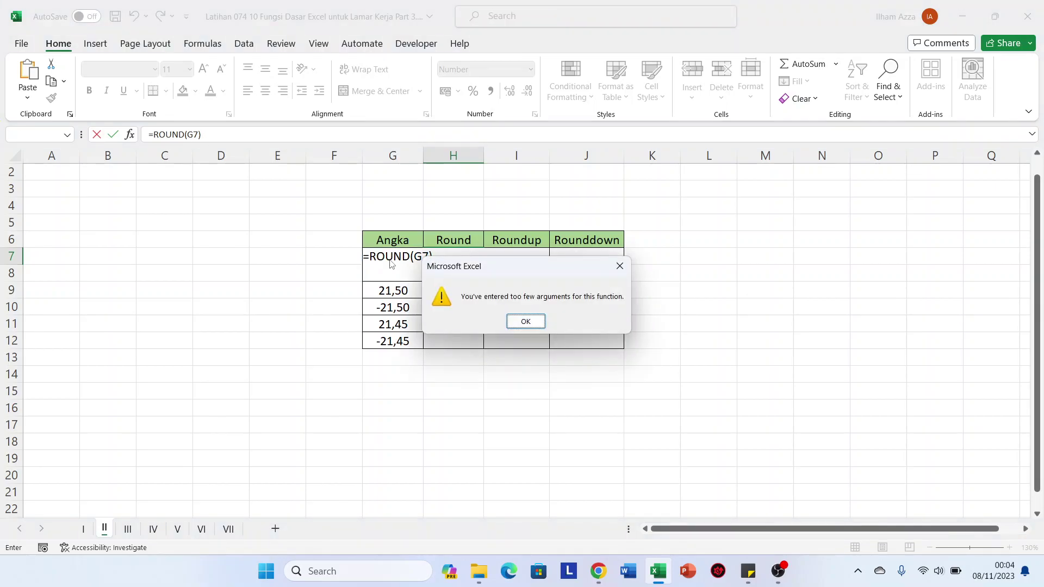
key("Return")
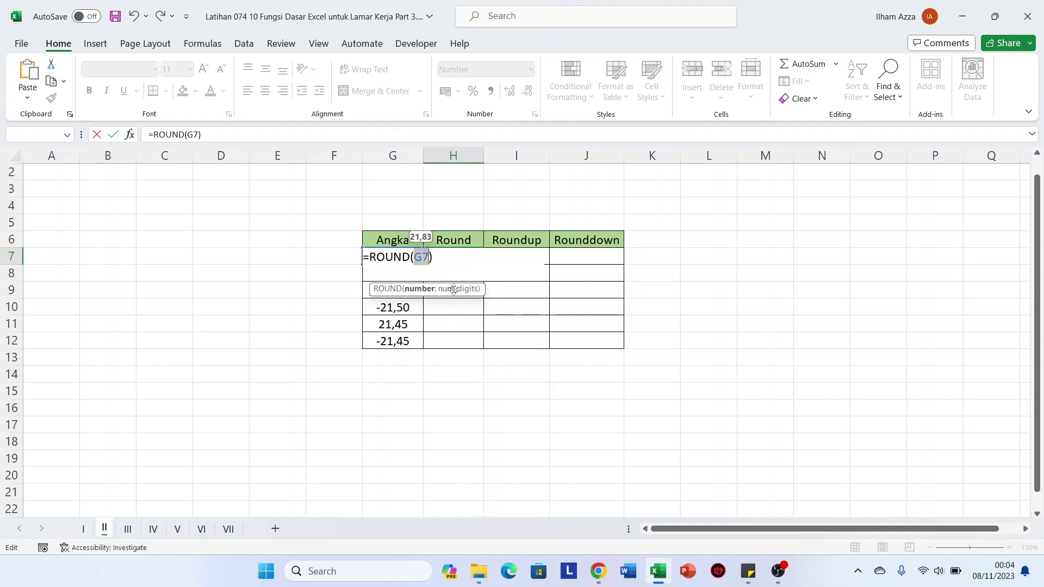
- Complete the H7 formula as =ROUND(G7;0) and fill it down through H12
left_click(432, 258)
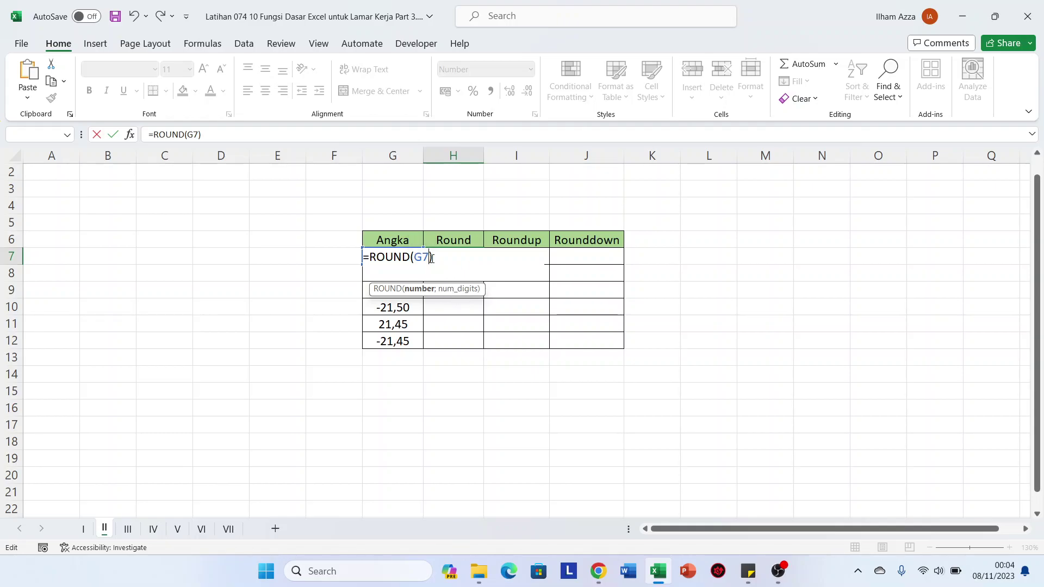
type(";")
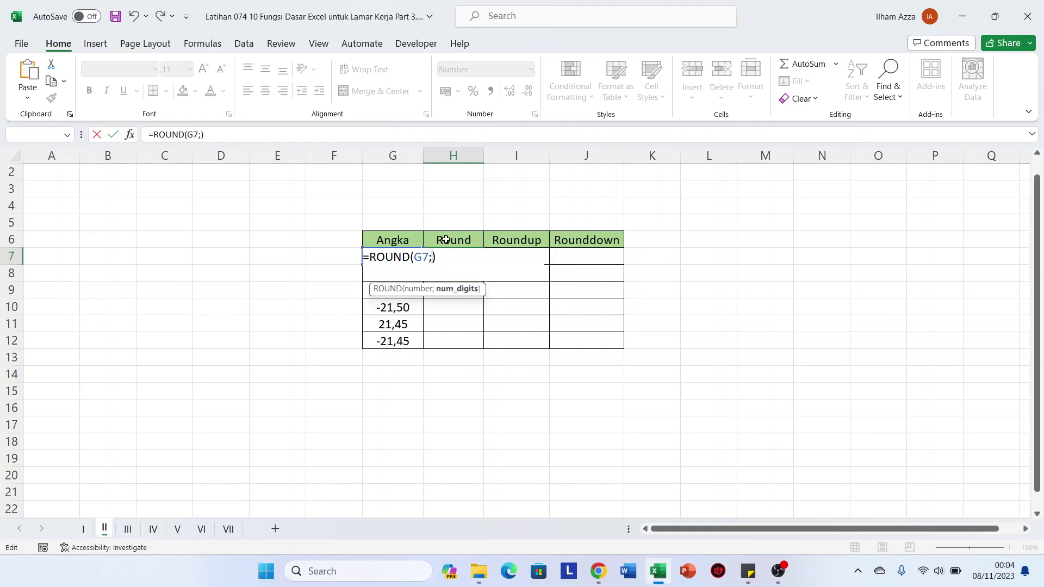
type("0")
key("BackSpace")
type("1")
type("2")
key("BackSpace")
type("0")
key("Return")
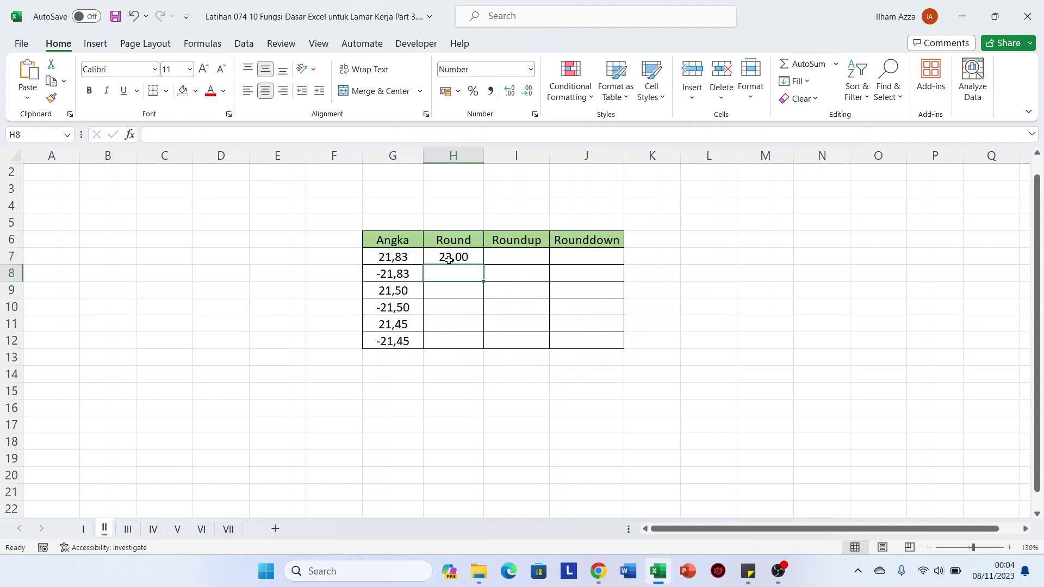
left_click(449, 260)
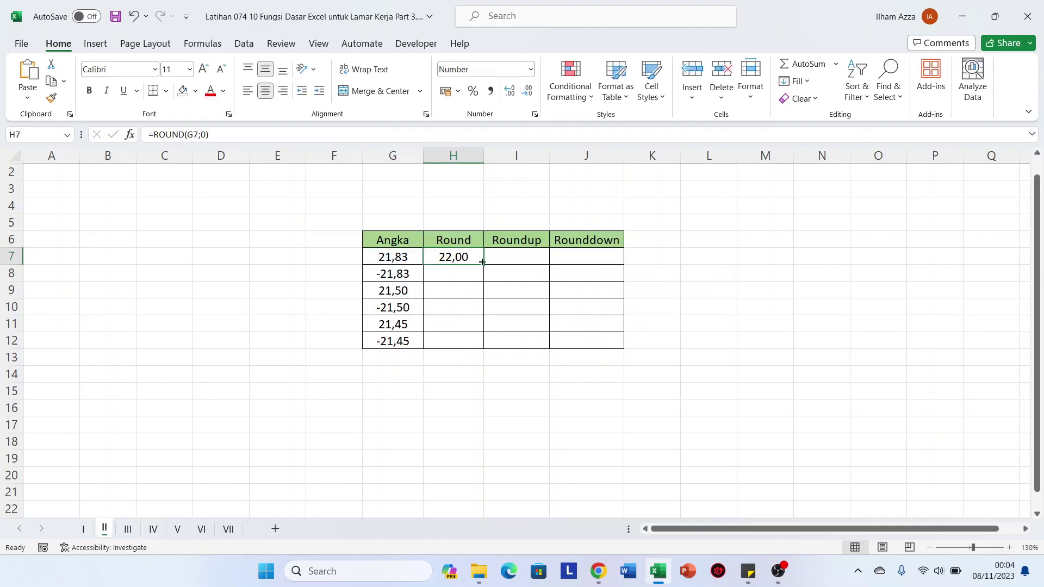
left_click_drag(482, 263, 482, 348)
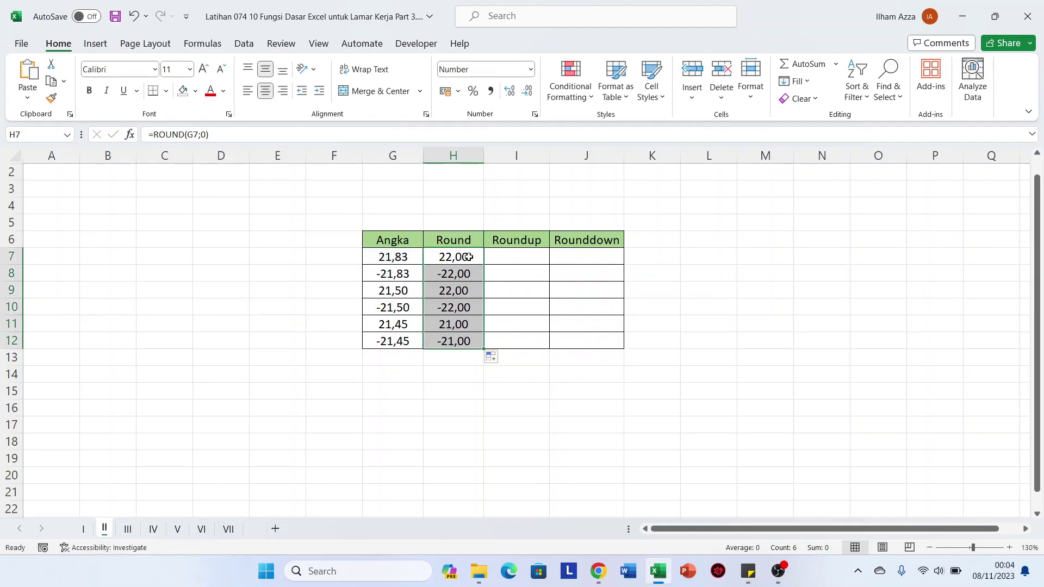
- Change the H7 formula to round to 1 decimal digit and fill it down the Round column
left_click(388, 258)
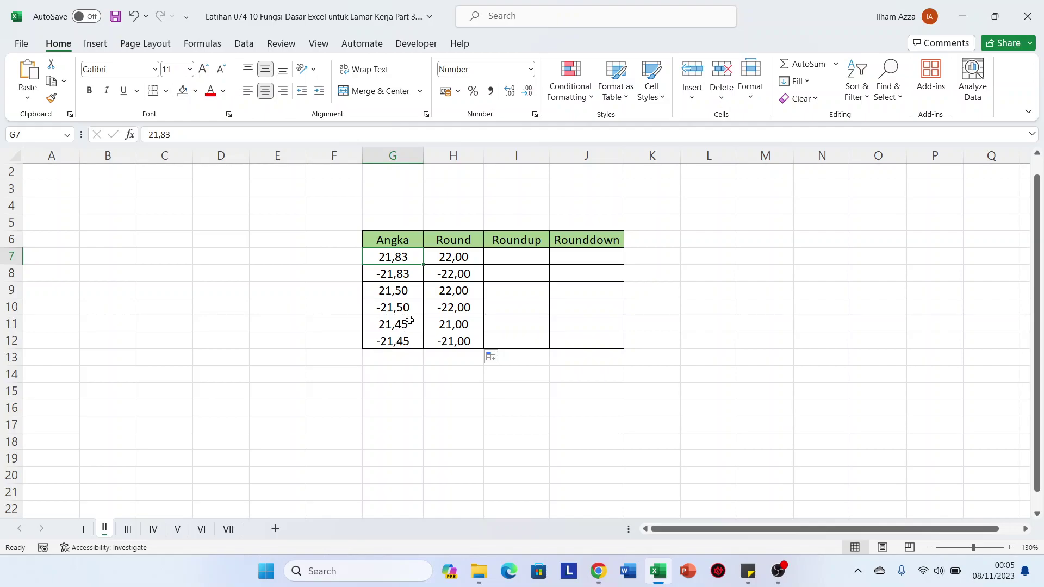
double_click(461, 258)
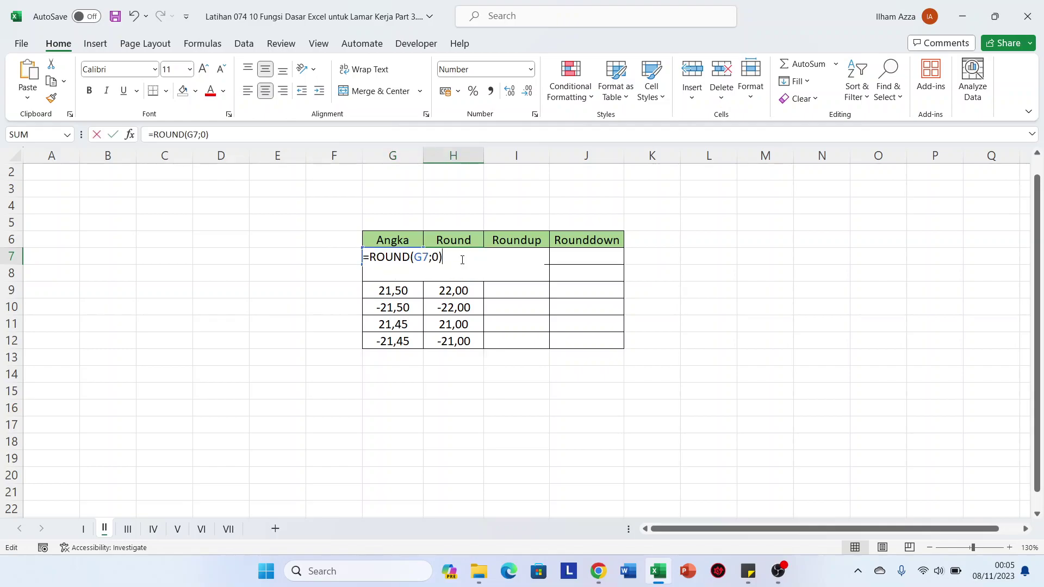
left_click(438, 256)
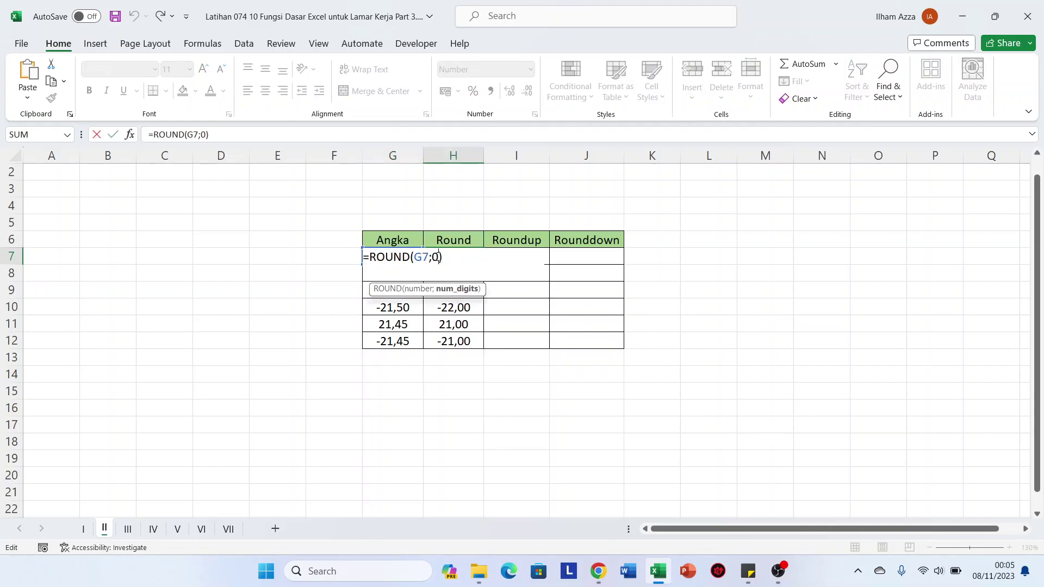
key("BackSpace")
type("1")
key("Return")
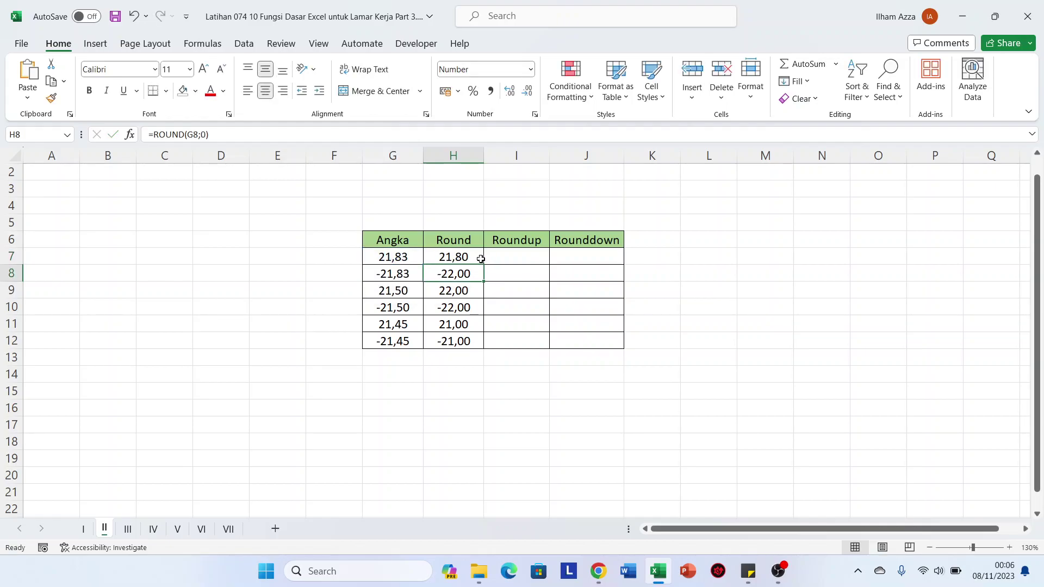
left_click(474, 260)
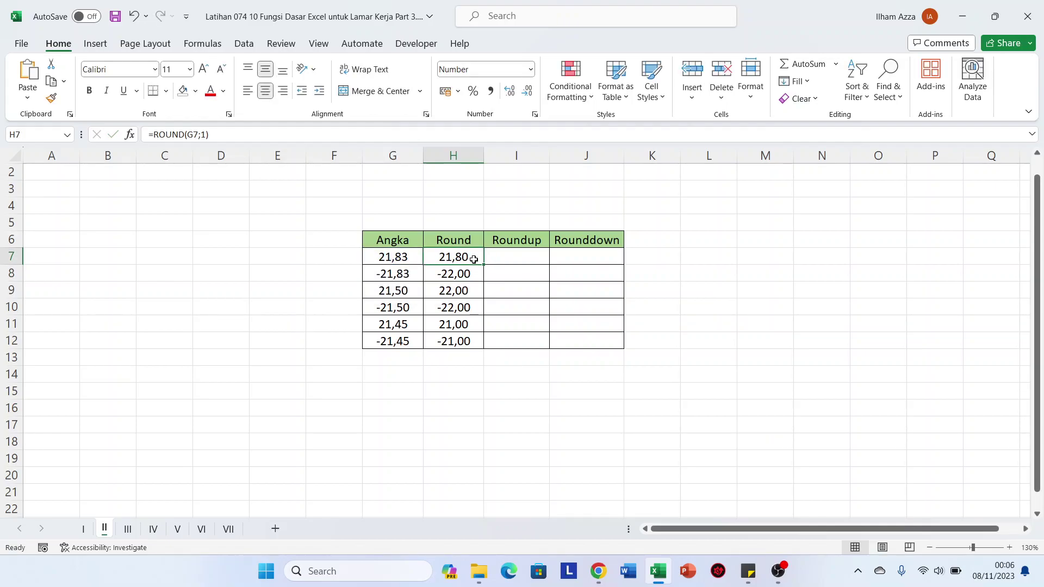
double_click(483, 264)
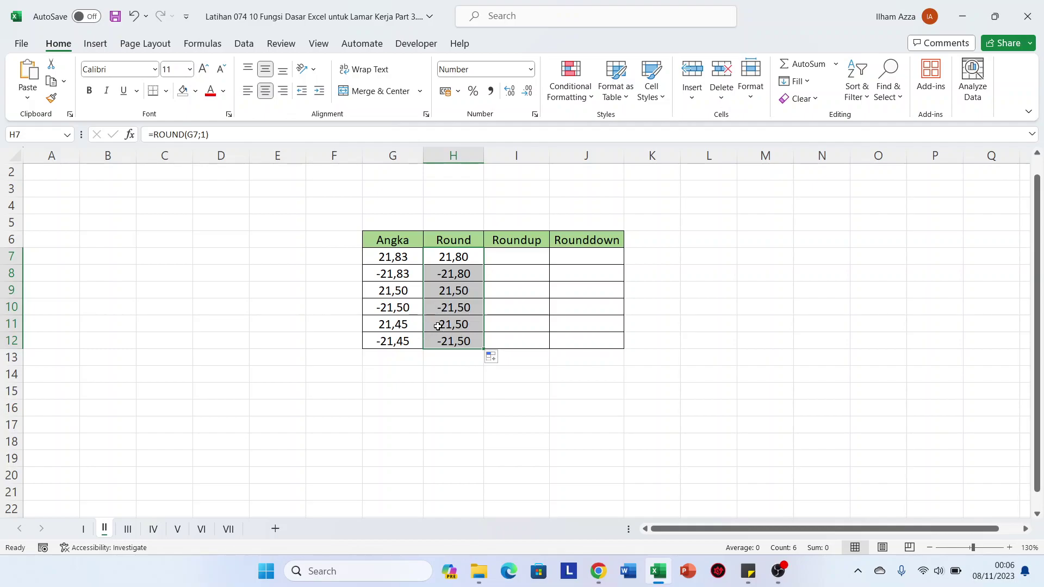
- Set the H7 formula back to 0 decimal digits as =ROUND(G7;0) and refill the Round column through H12
left_click(462, 255)
double_click(462, 255)
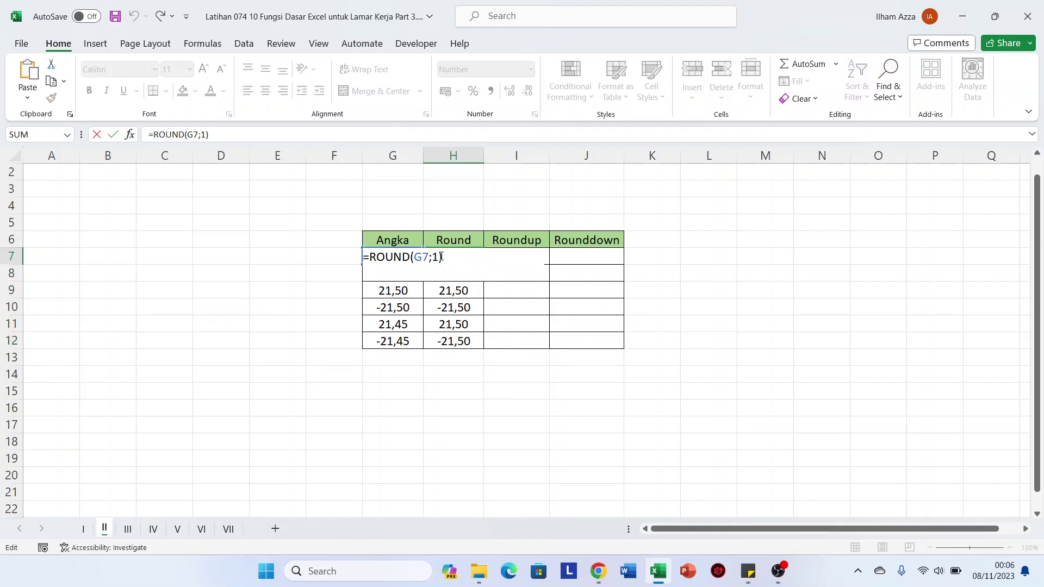
left_click(441, 257)
key("BackSpace")
type("0")
key("Return")
left_click(461, 255)
double_click(482, 266)
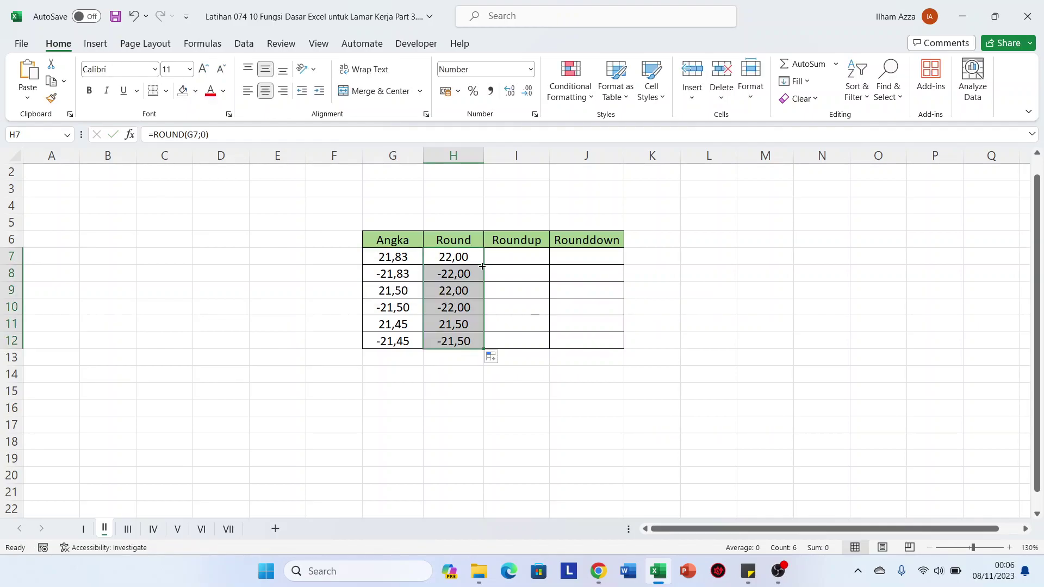
- Enter =ROUNDUP(G7;0) in I7 and fill the formula down the Roundup column through I12
left_click(520, 255)
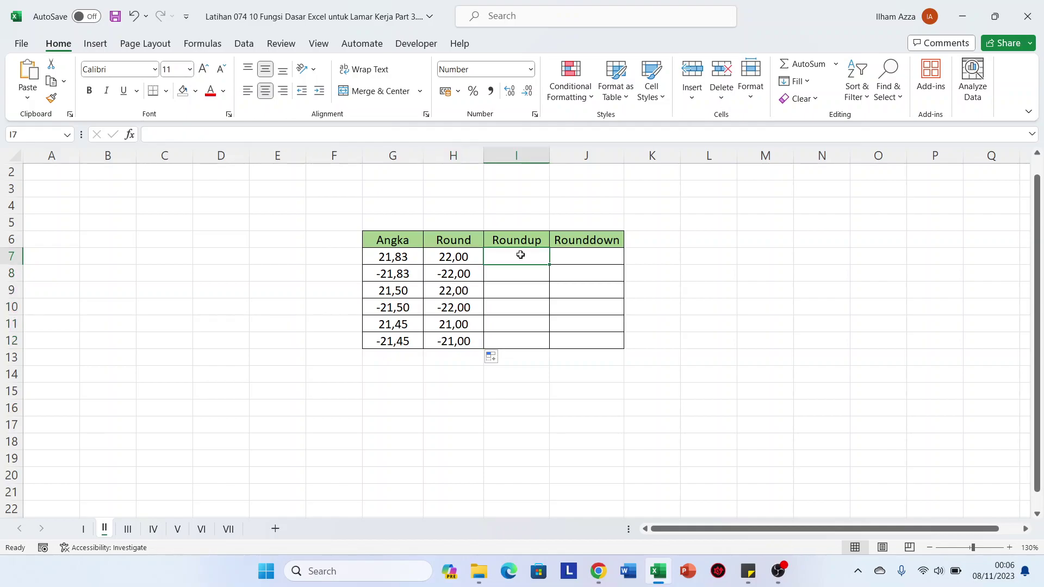
type("=")
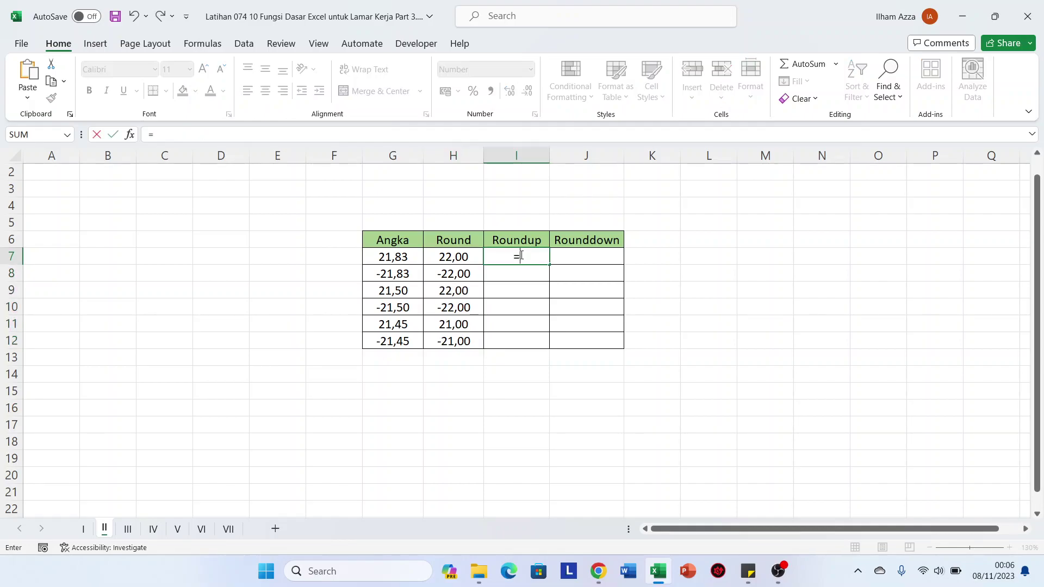
type("roun")
key("Down")
key("Down")
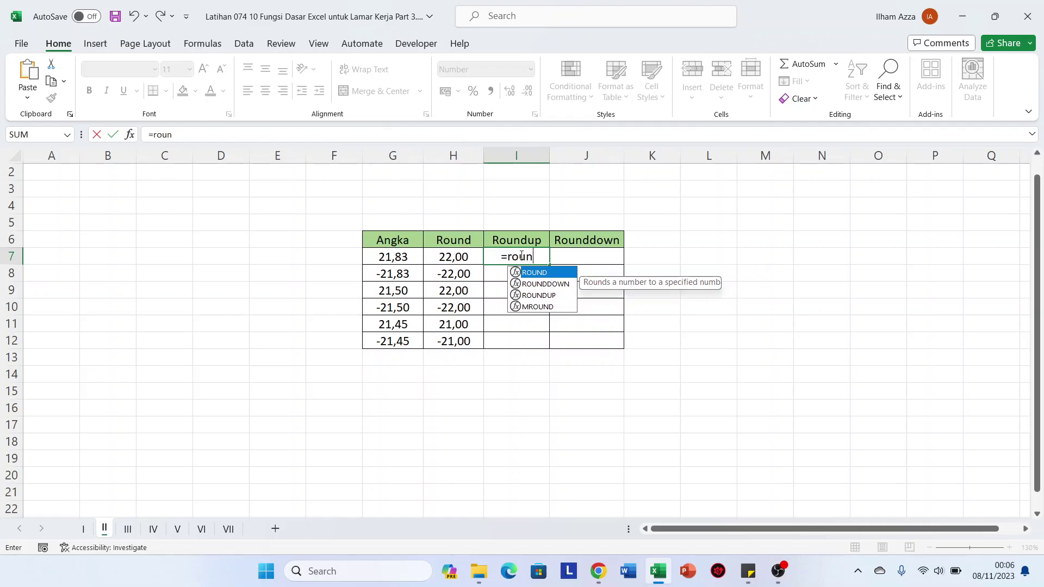
key("Tab")
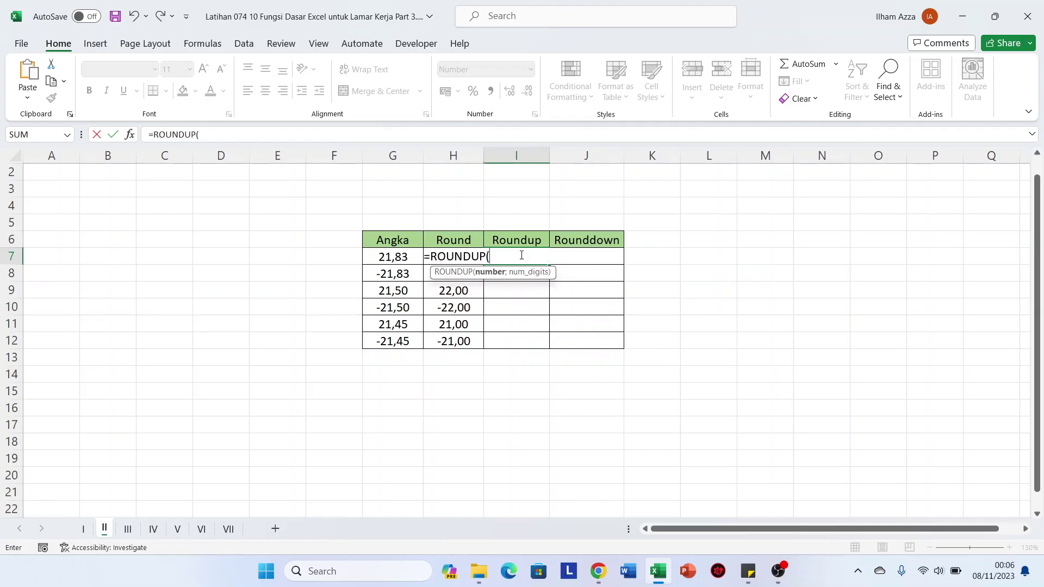
left_click(390, 257)
type(";")
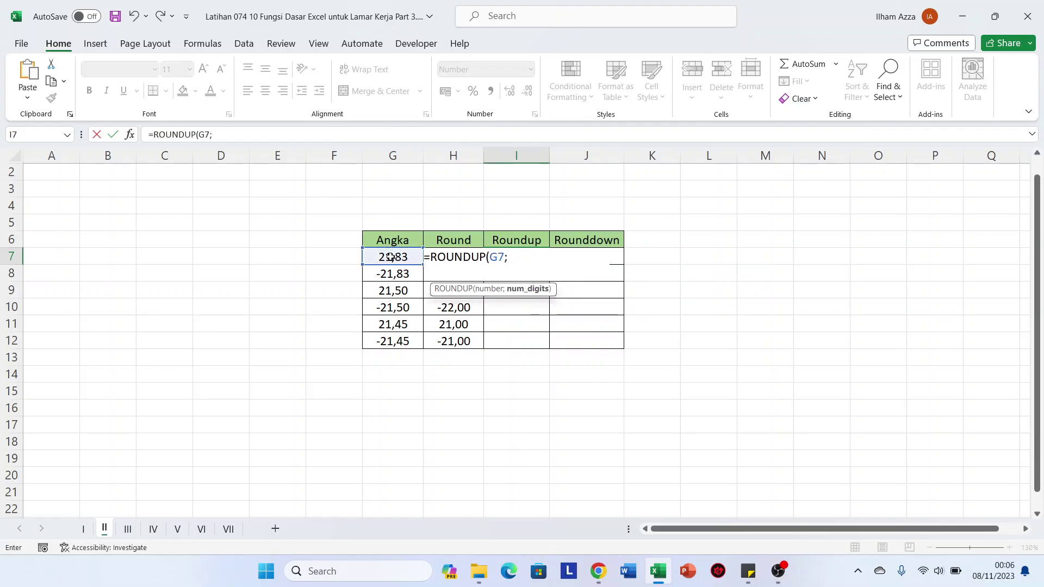
type("0")
key("Return")
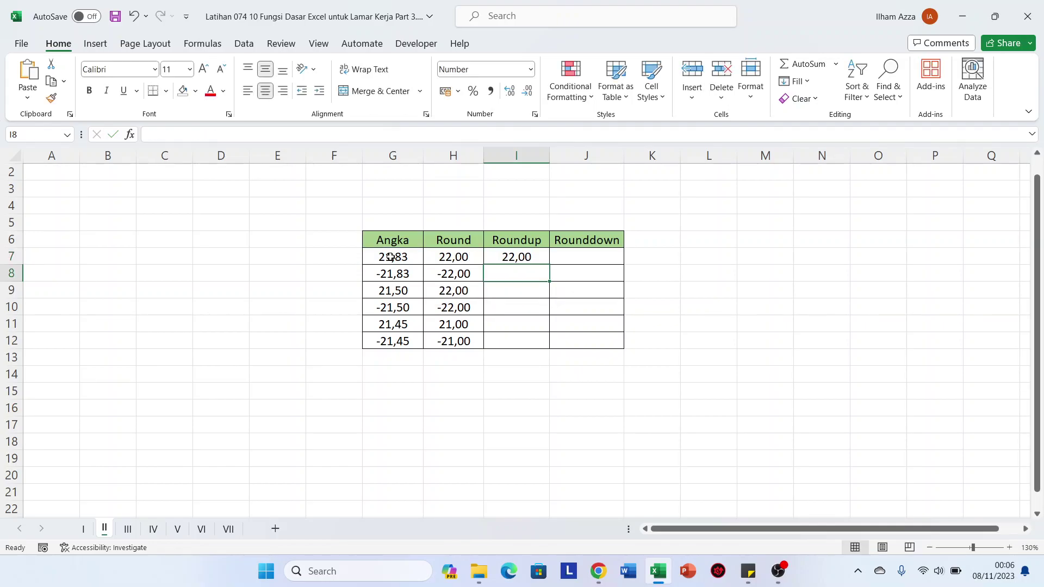
left_click(526, 259)
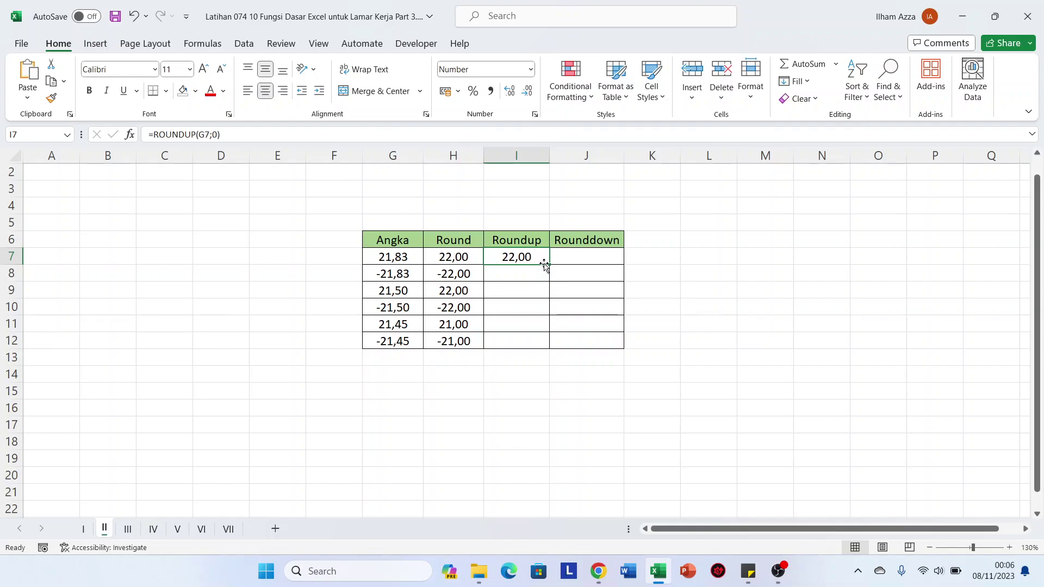
double_click(547, 264)
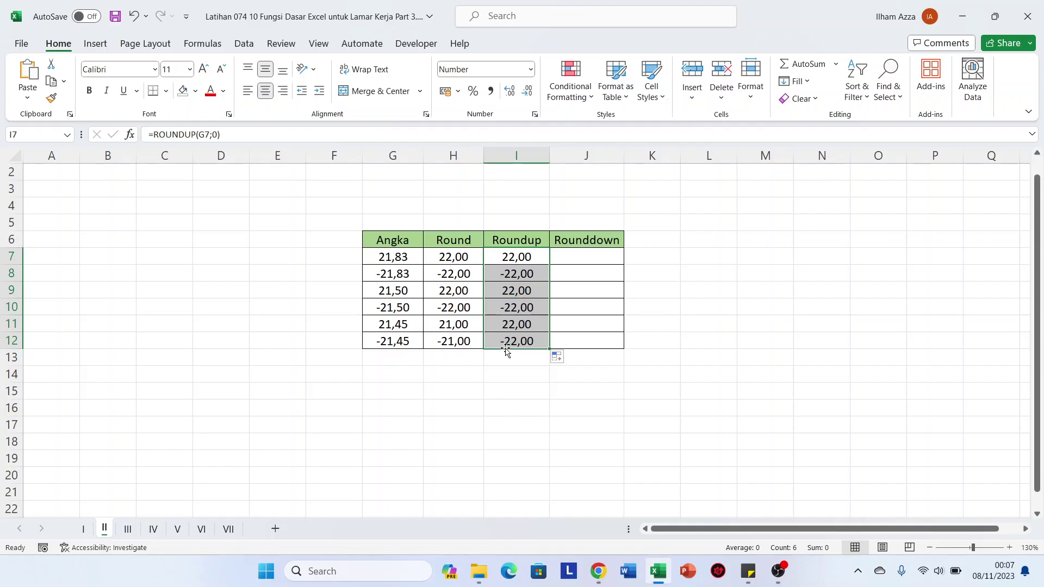
- Enter =ROUNDDOWN(G7;0) in J7 to round the first number down to 0 decimal digits
left_click(597, 253)
type("=r")
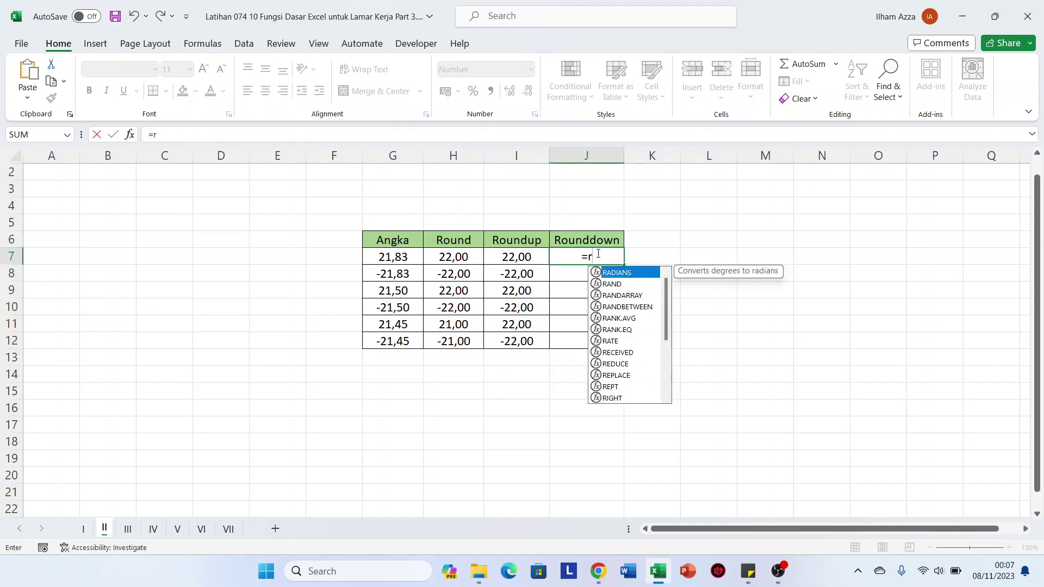
type("ound")
key("Down")
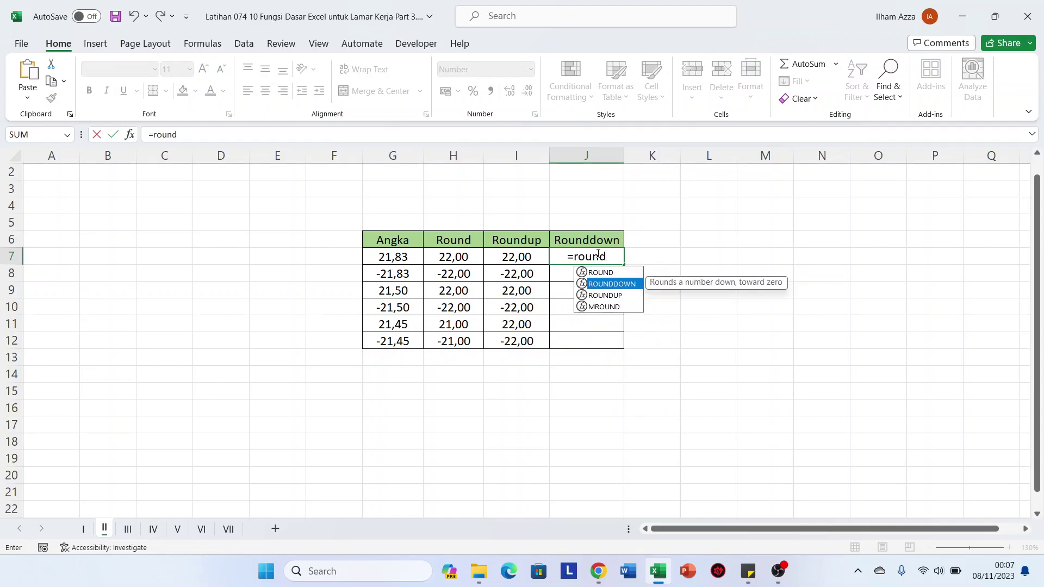
key("Tab")
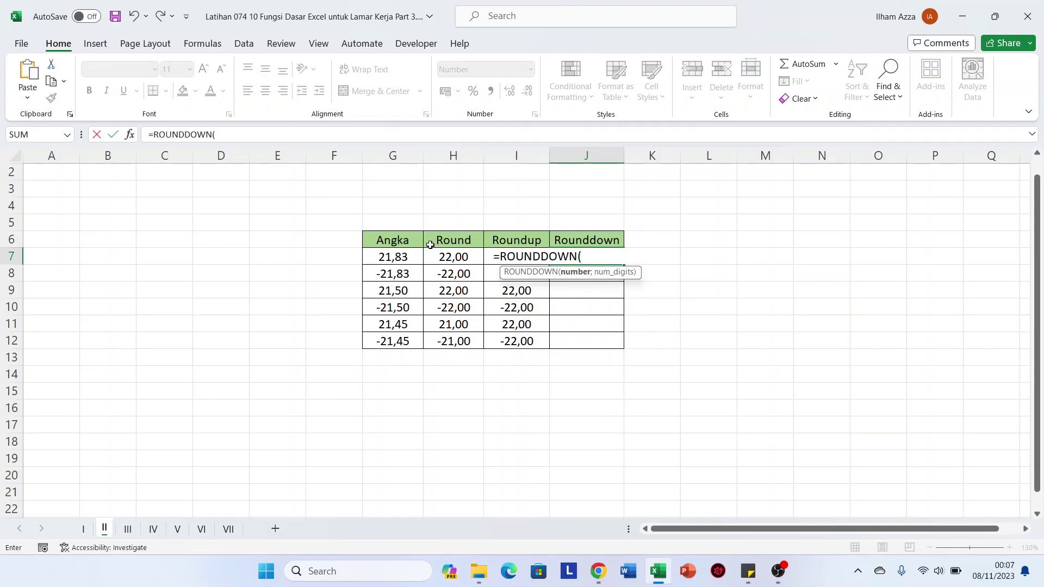
left_click(395, 256)
type(";")
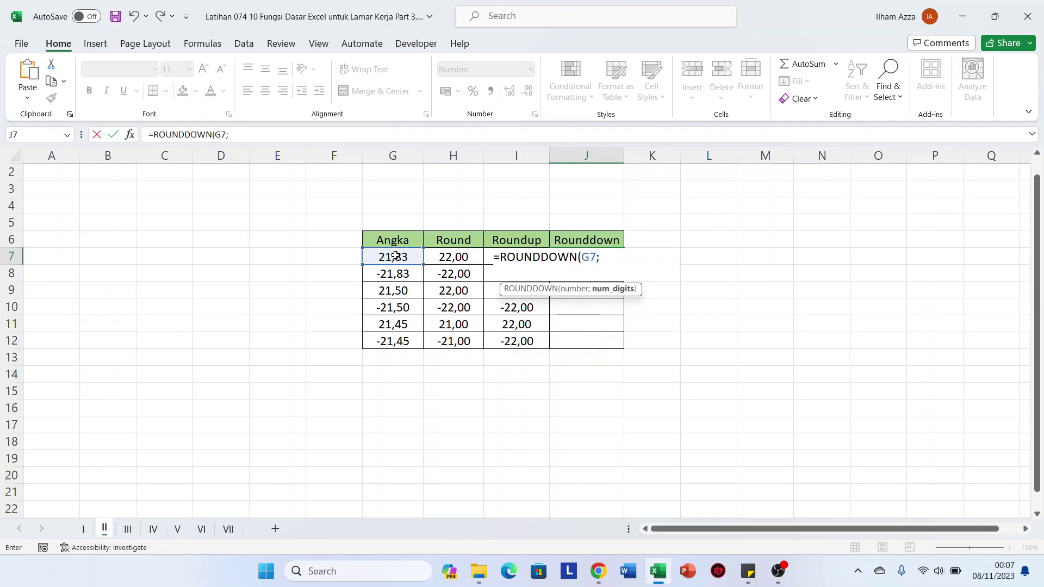
type("0)")
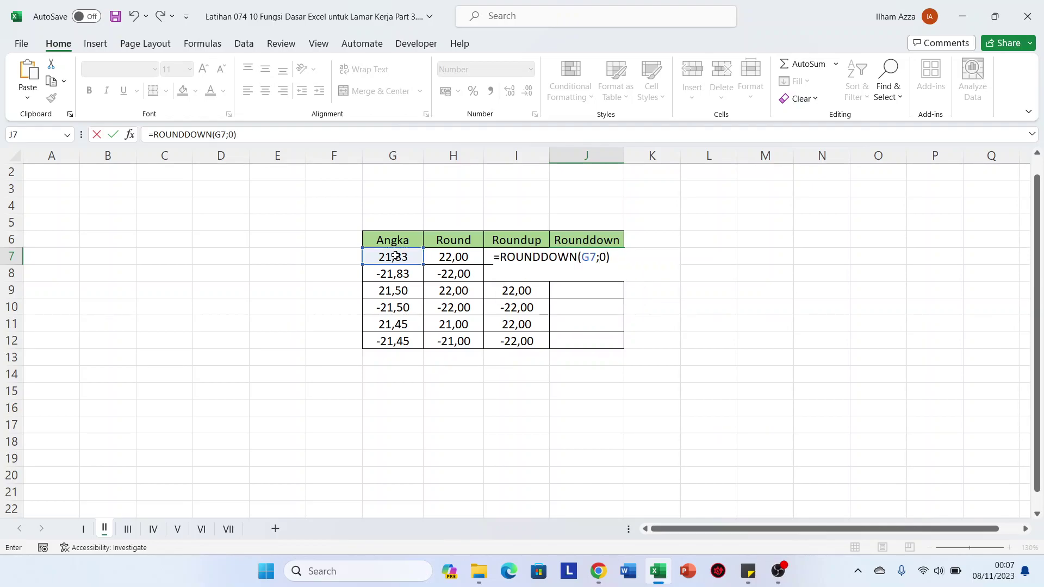
key("Return")
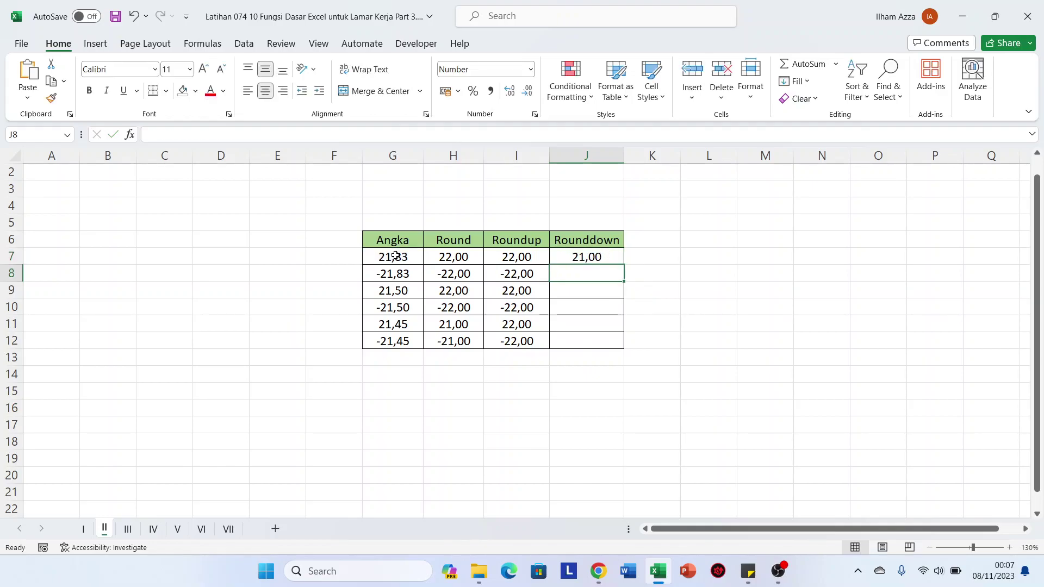
- Fill the ROUNDDOWN formula from J7 down the Rounddown column through J12
left_click(612, 255)
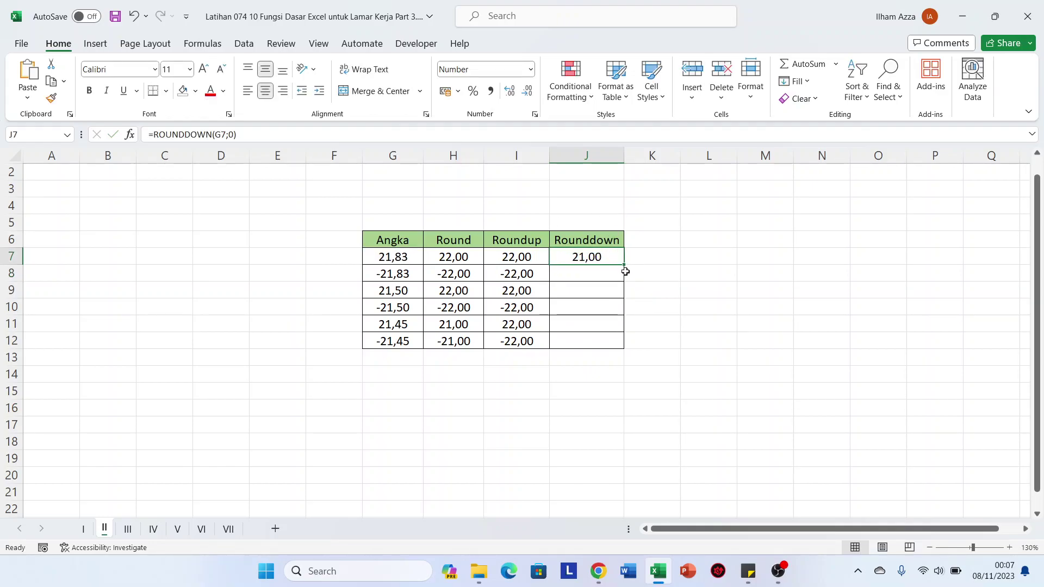
left_click(624, 271)
left_click(618, 262)
double_click(622, 265)
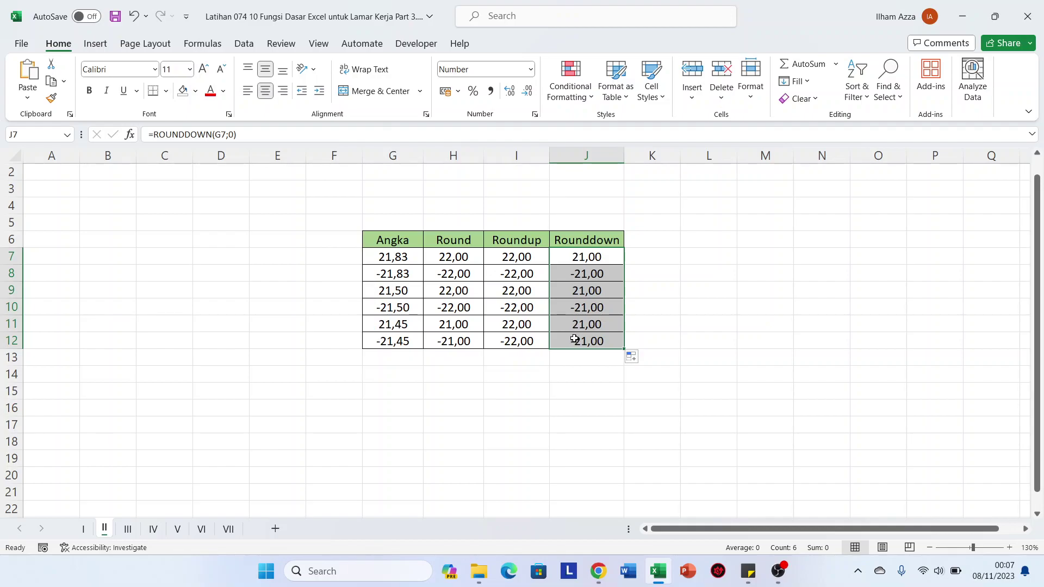
left_click(574, 339)
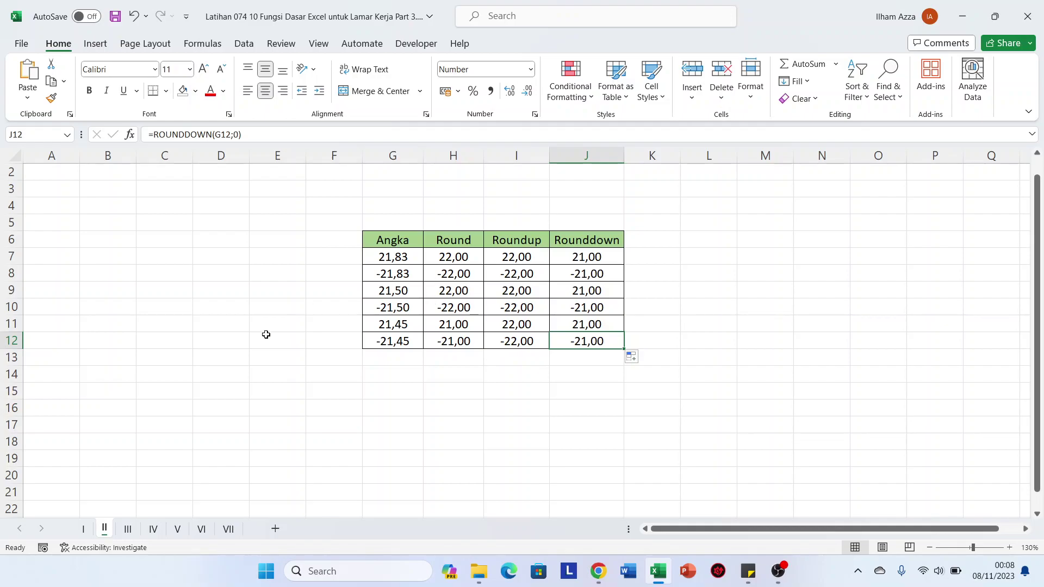
- On sheet III, enter =TRIM(F5) in G5 and fill the formula down the Trim column through G14
left_click(128, 528)
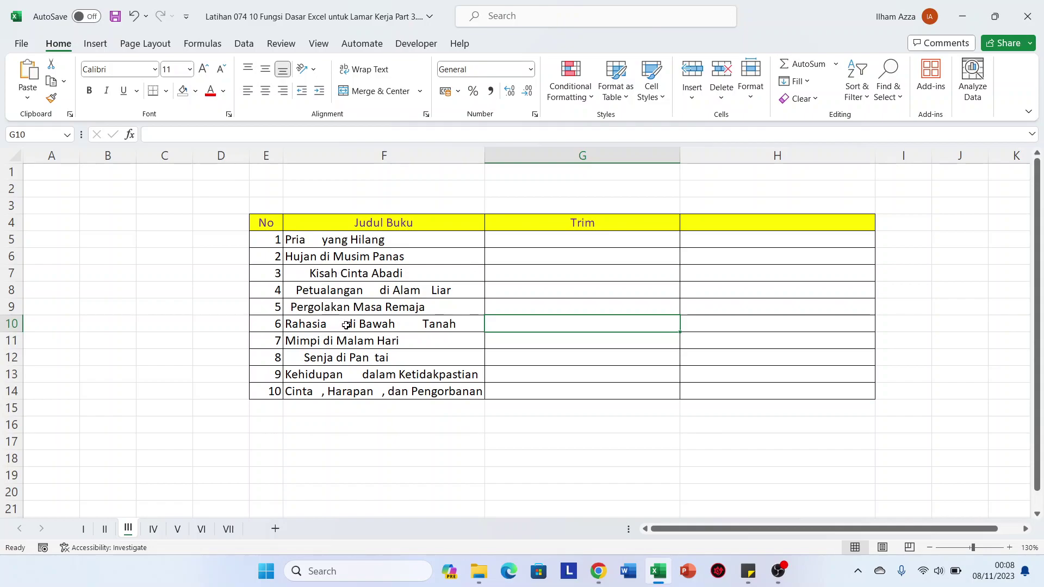
left_click(559, 239)
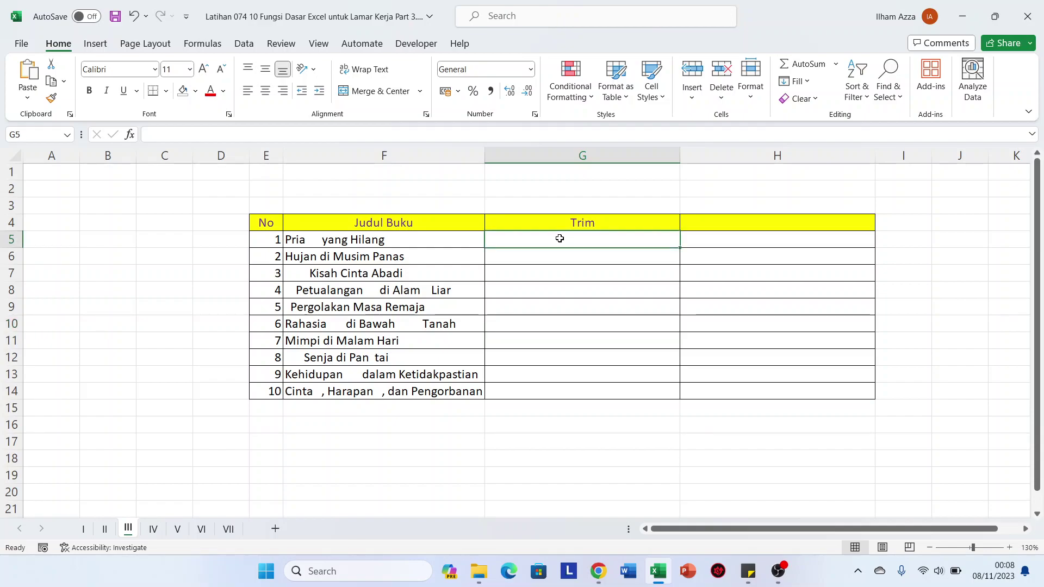
type("=trim")
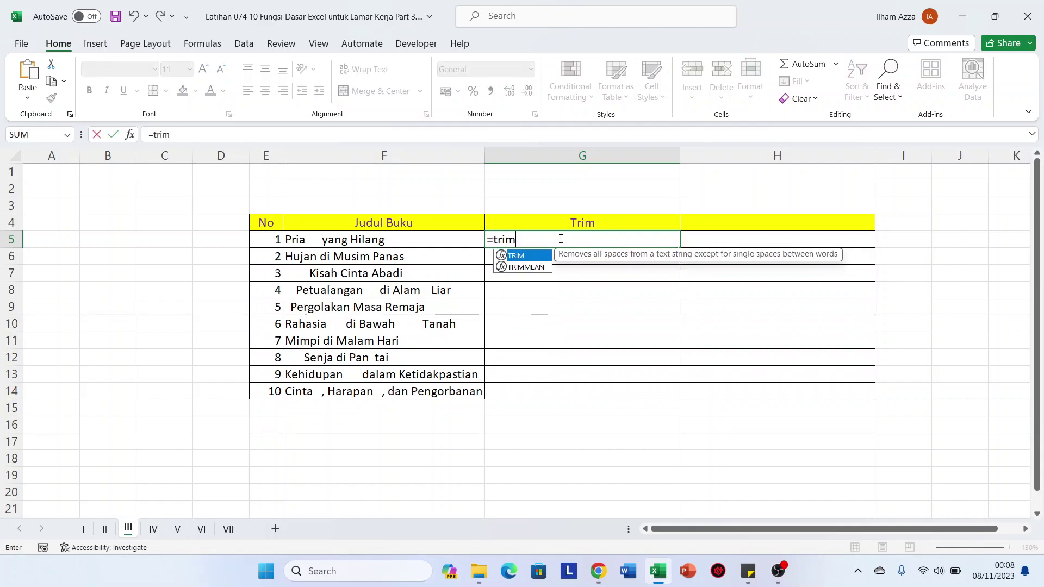
key("Tab")
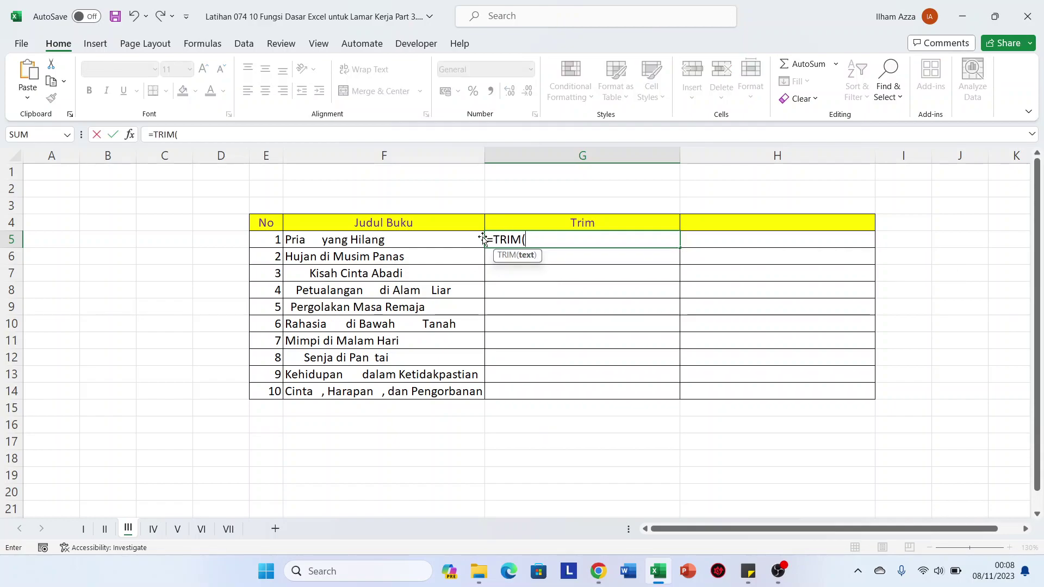
left_click(424, 239)
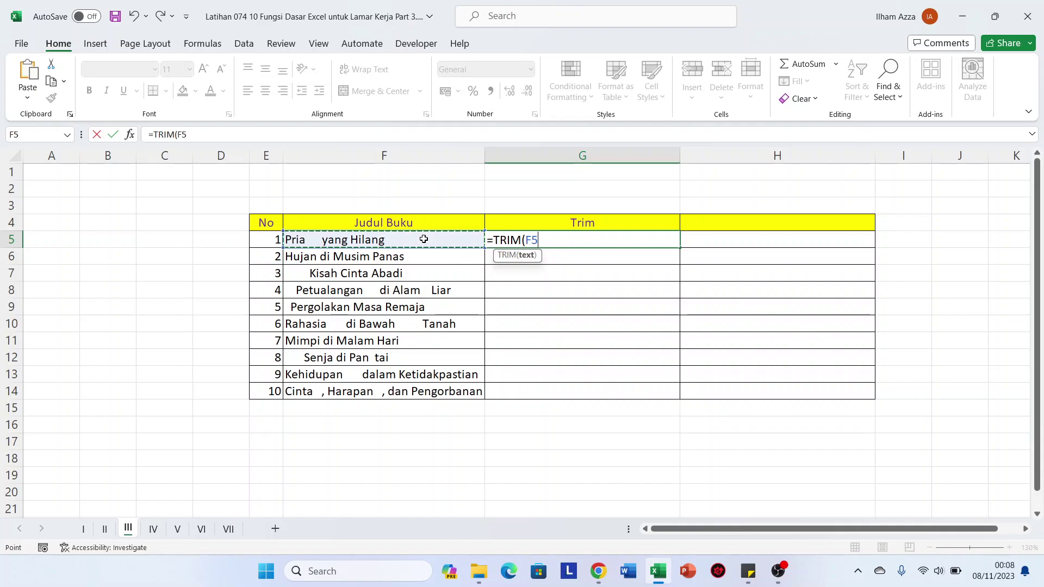
type(")")
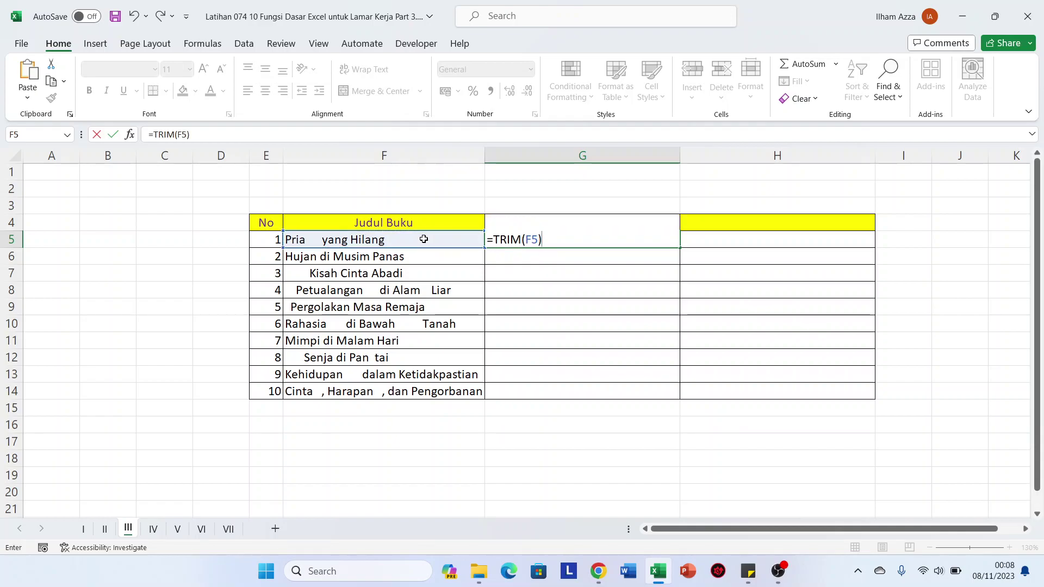
key("Return")
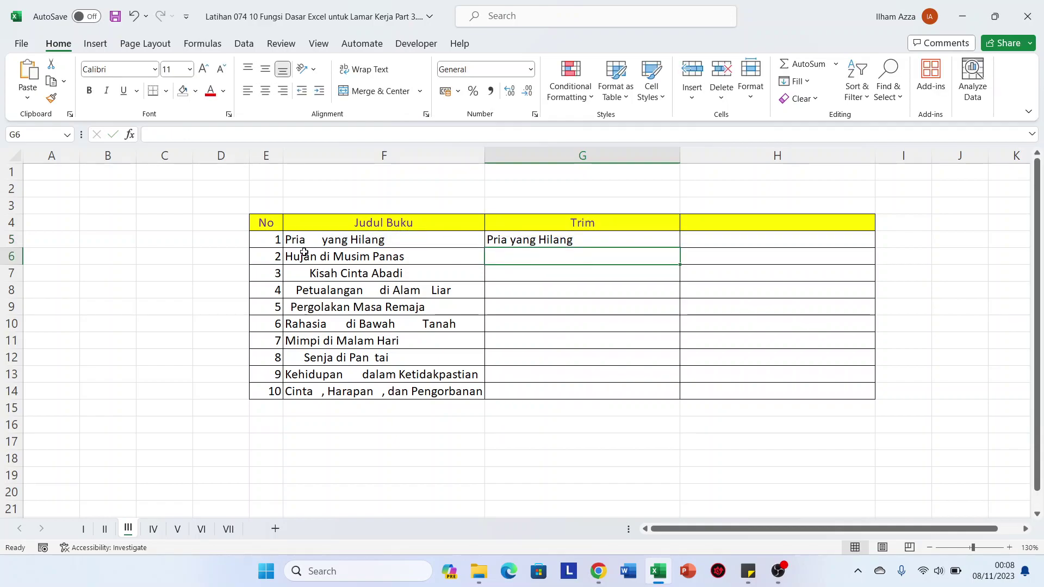
left_click(646, 239)
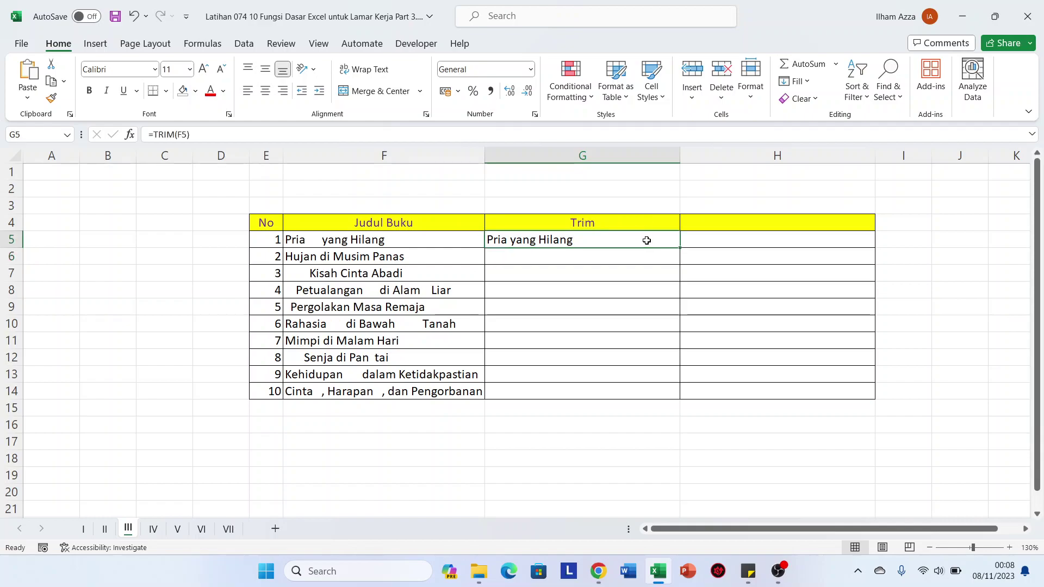
double_click(681, 250)
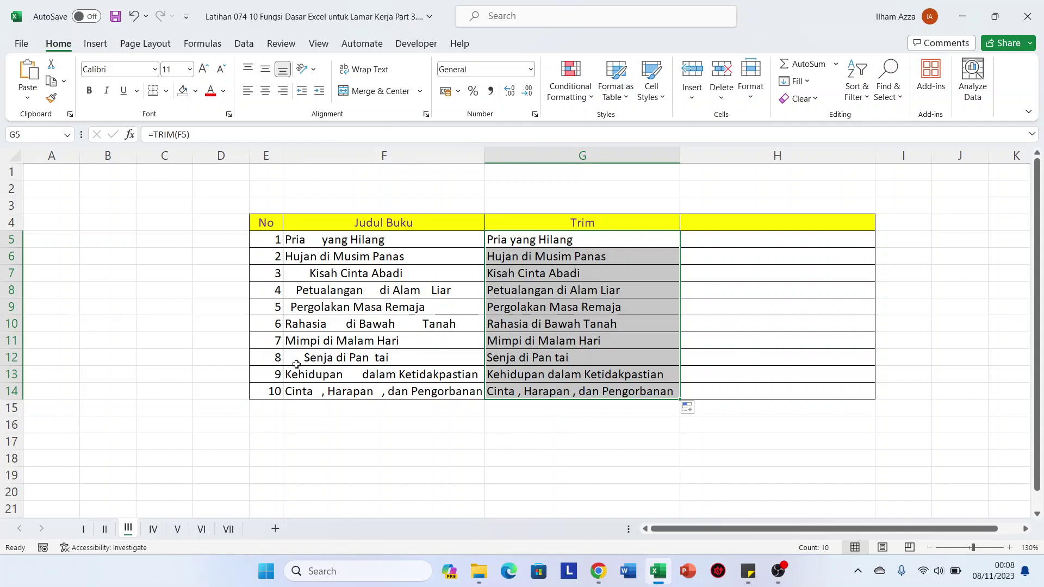
- Examine the spacing inside the book title in F12 and the TRIM formula in G14 without changing them
left_click(362, 359)
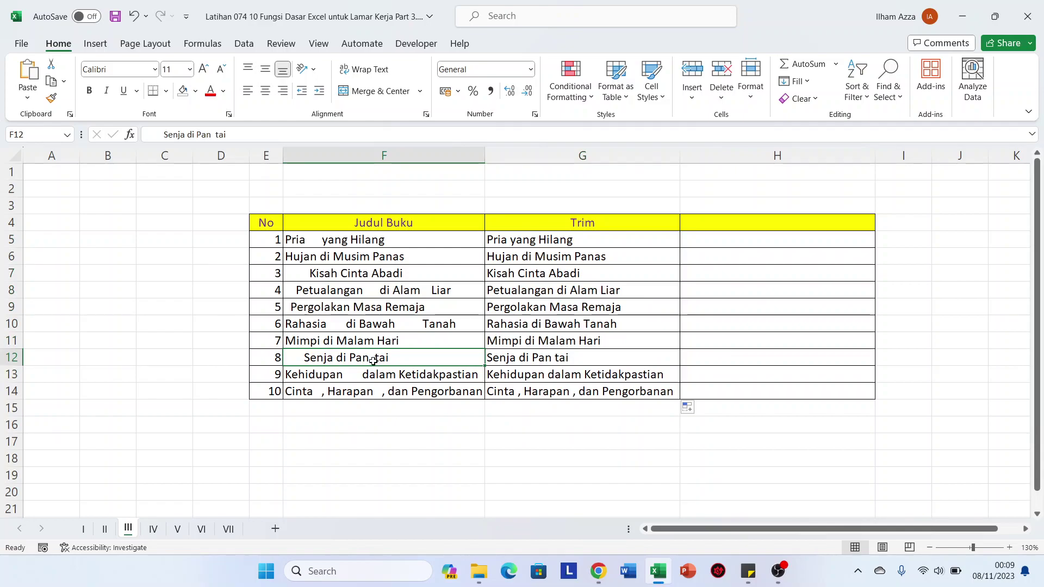
double_click(373, 360)
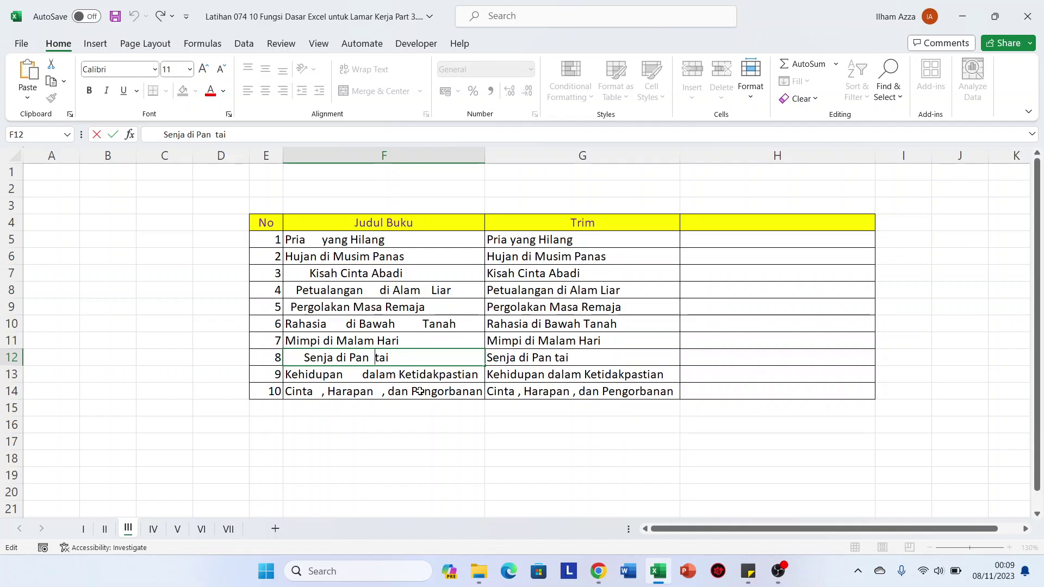
key("Escape")
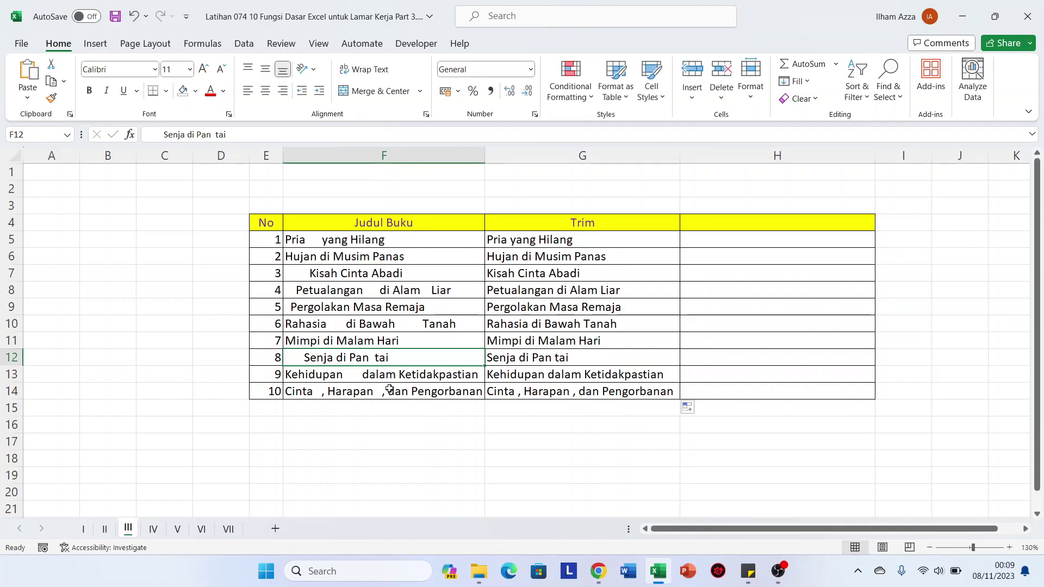
double_click(514, 392)
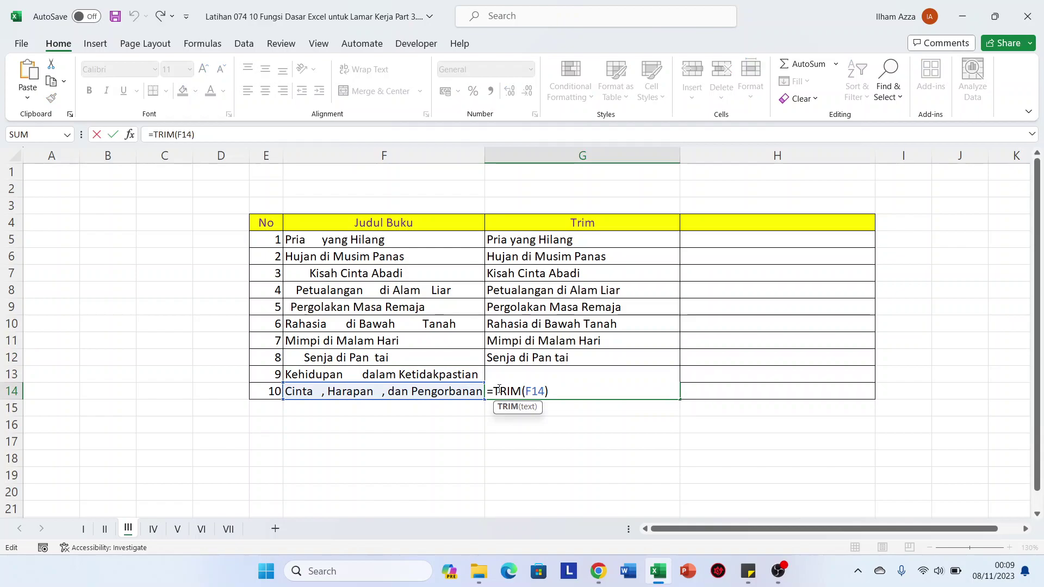
key("ctrl+Return")
- Copy the trimmed titles in G5:G14 and paste them as values only into H5:H14
left_click_drag(544, 239, 538, 387)
key("ctrl+c")
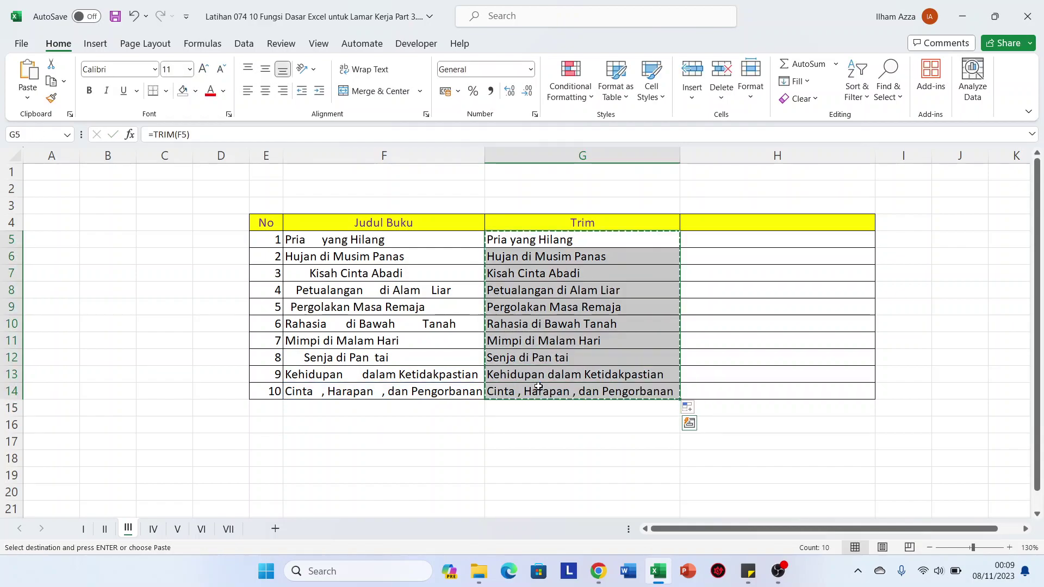
left_click(786, 243)
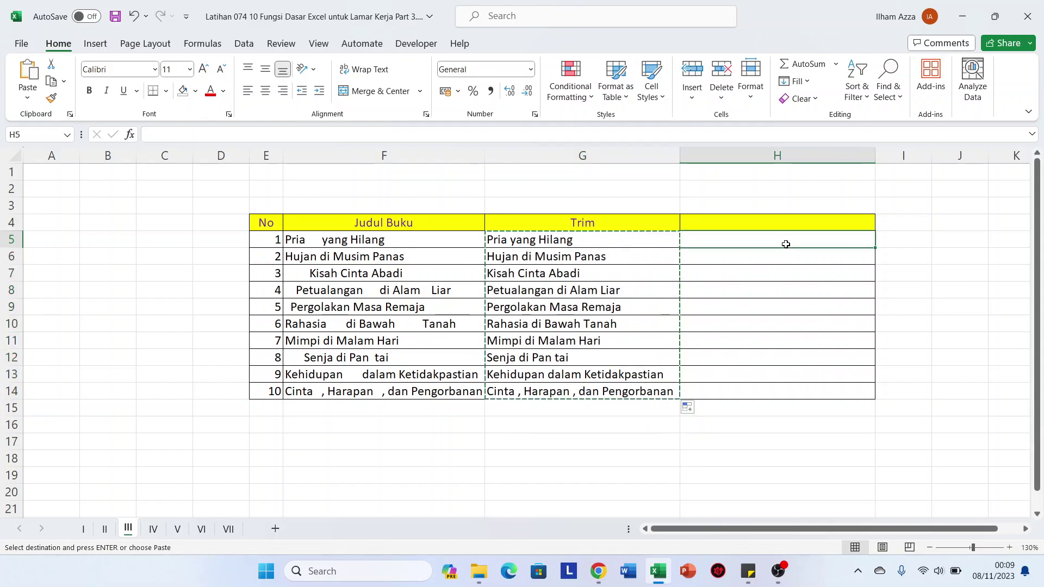
right_click(785, 244)
left_click(820, 213)
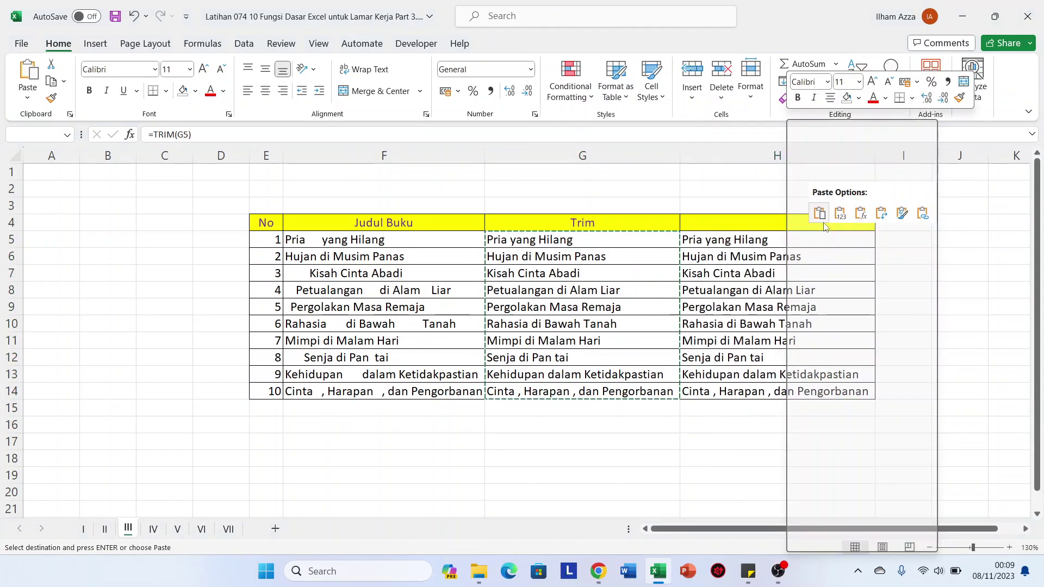
left_click(839, 213)
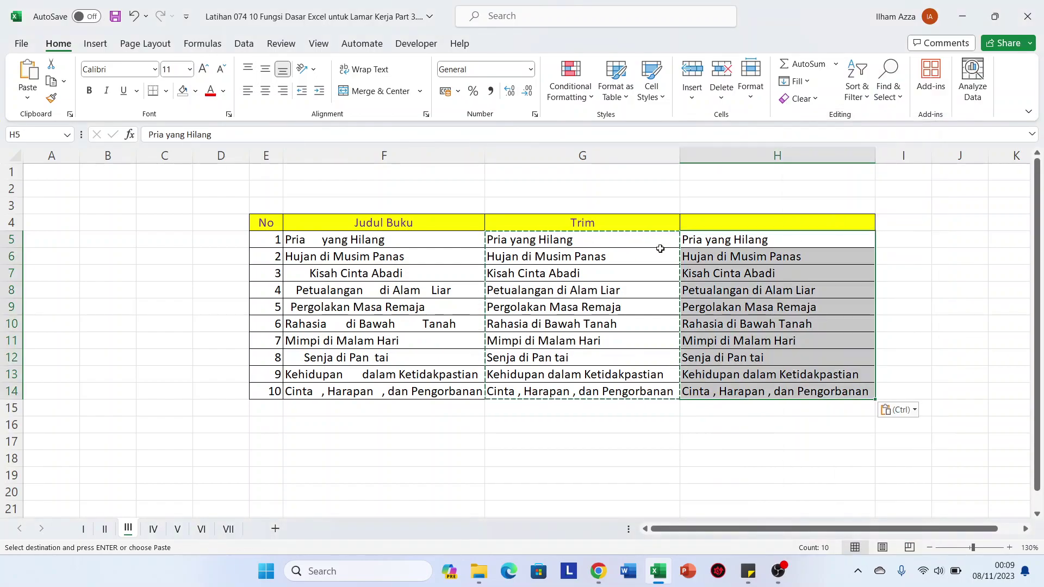
left_click(405, 240)
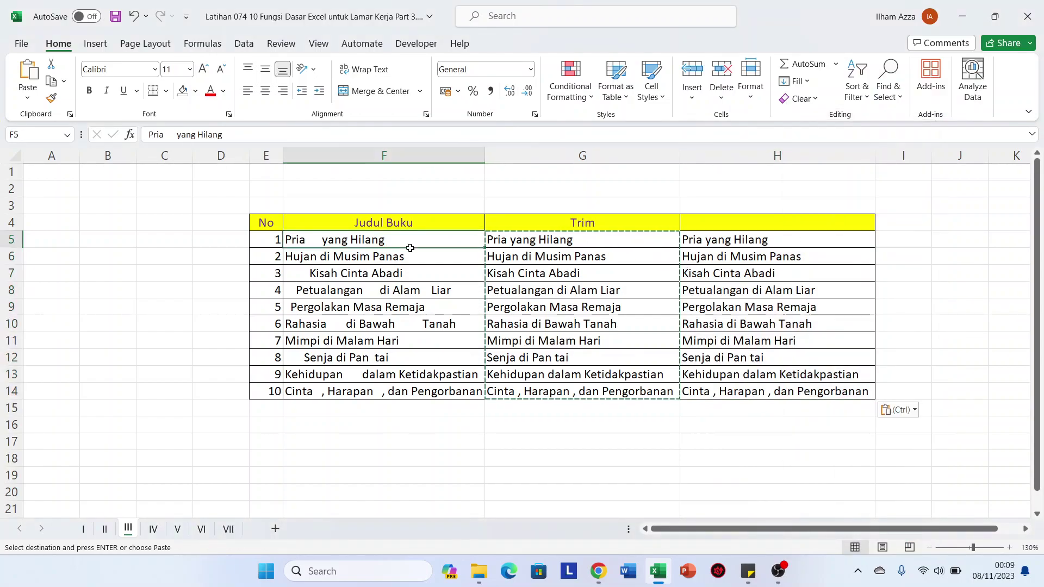
- Compare the spacing of the original book titles in F12 and F6 with the pasted values in H14 and H6, without changing them
double_click(717, 391)
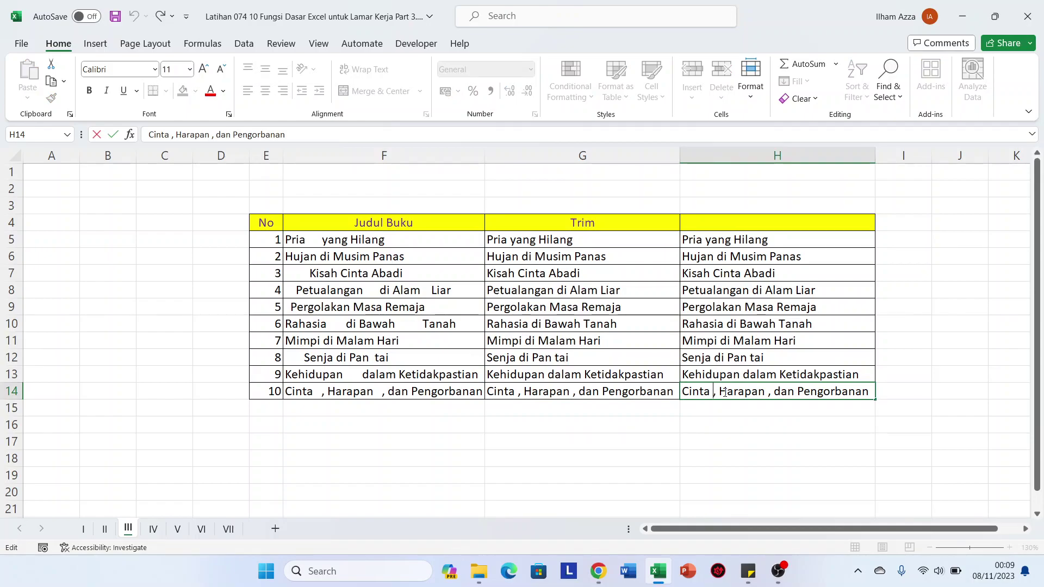
key("Return")
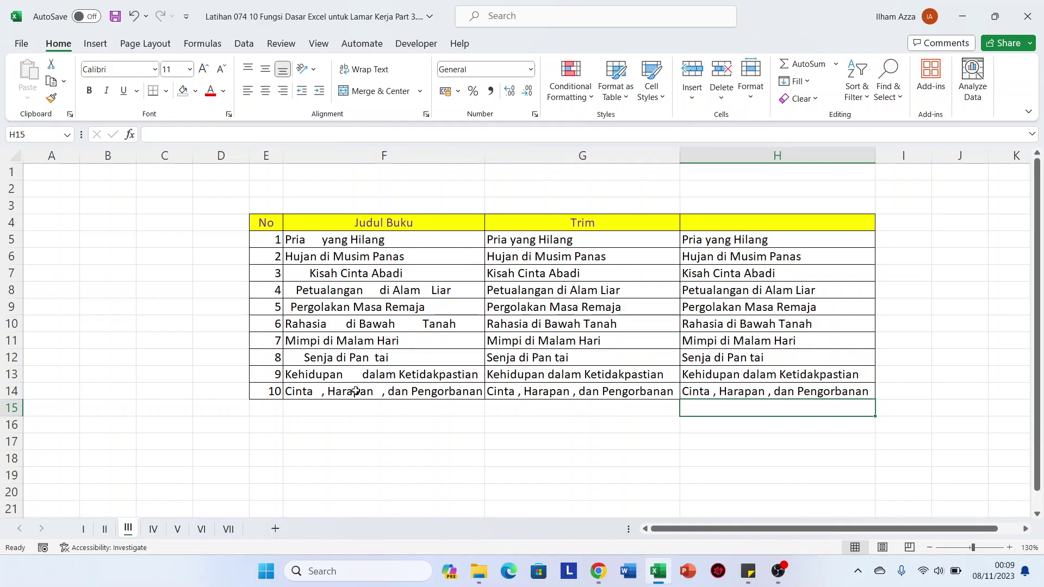
left_click(380, 358)
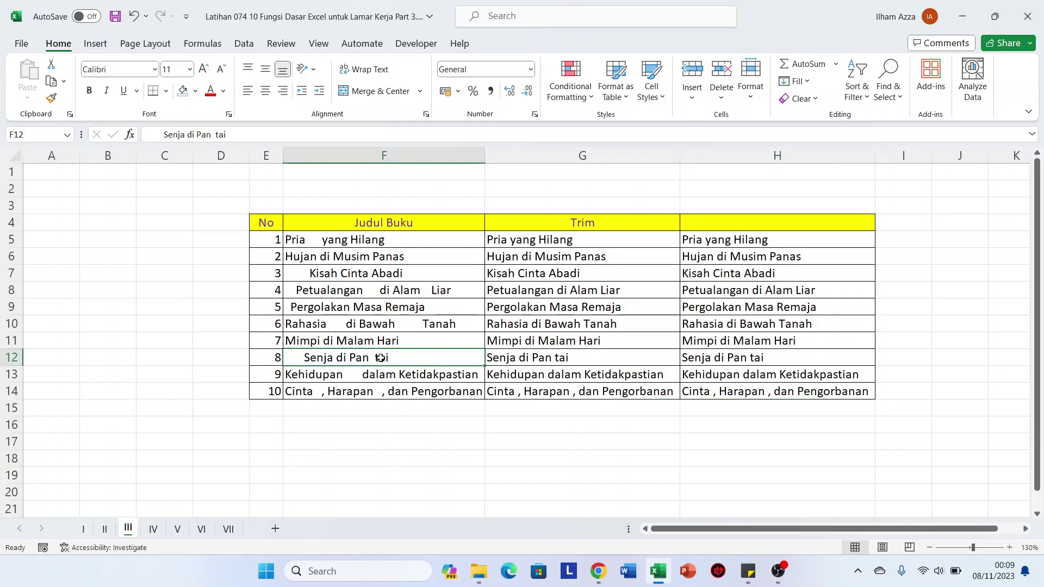
double_click(381, 357)
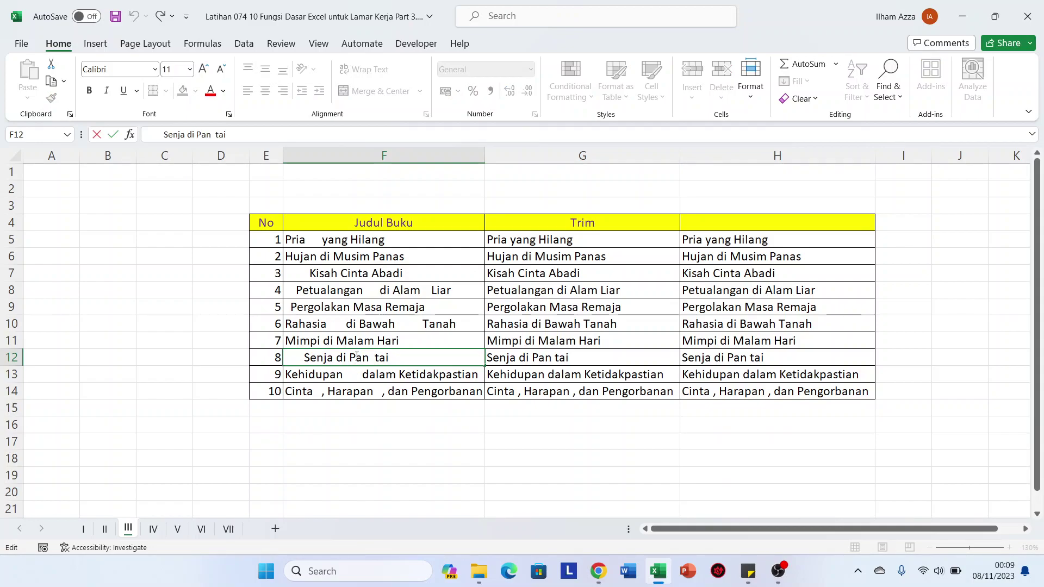
key("Return")
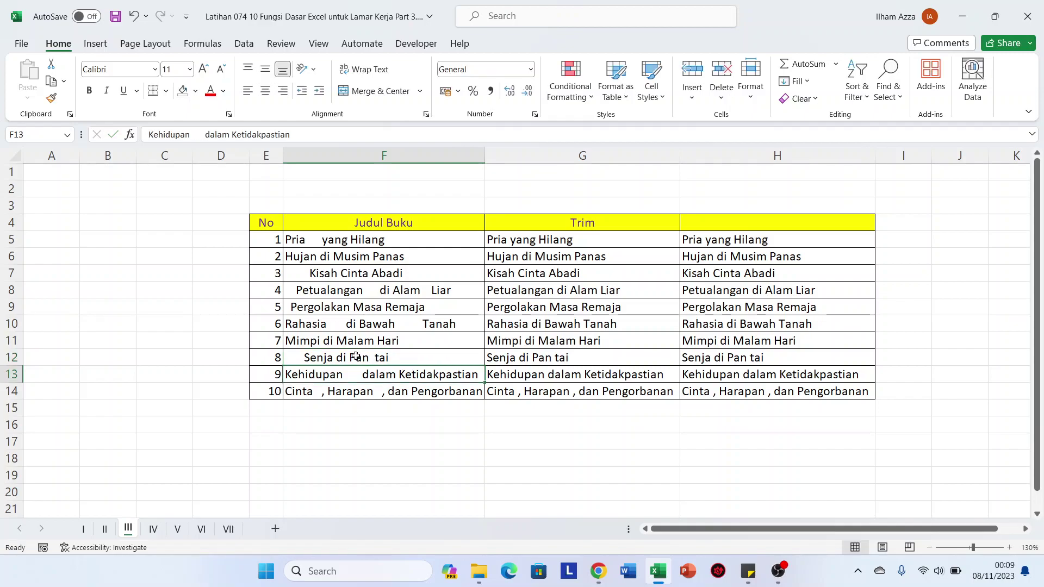
double_click(438, 256)
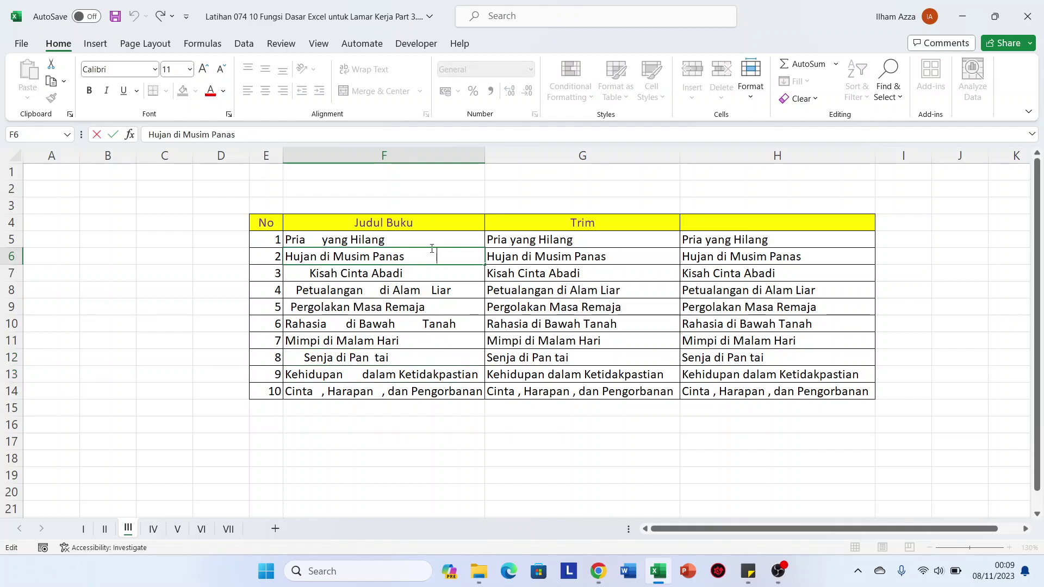
double_click(862, 254)
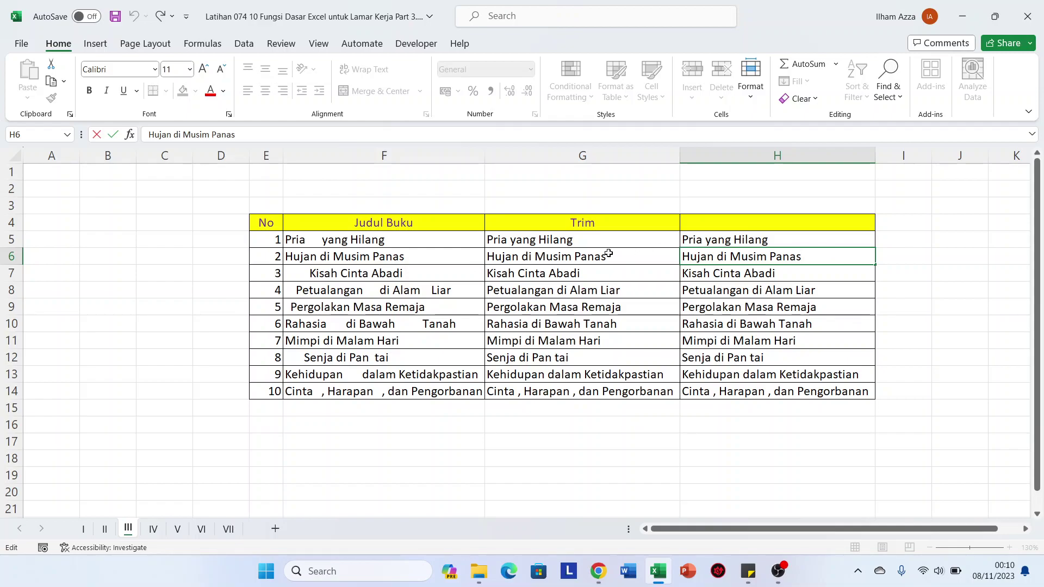
key("Return")
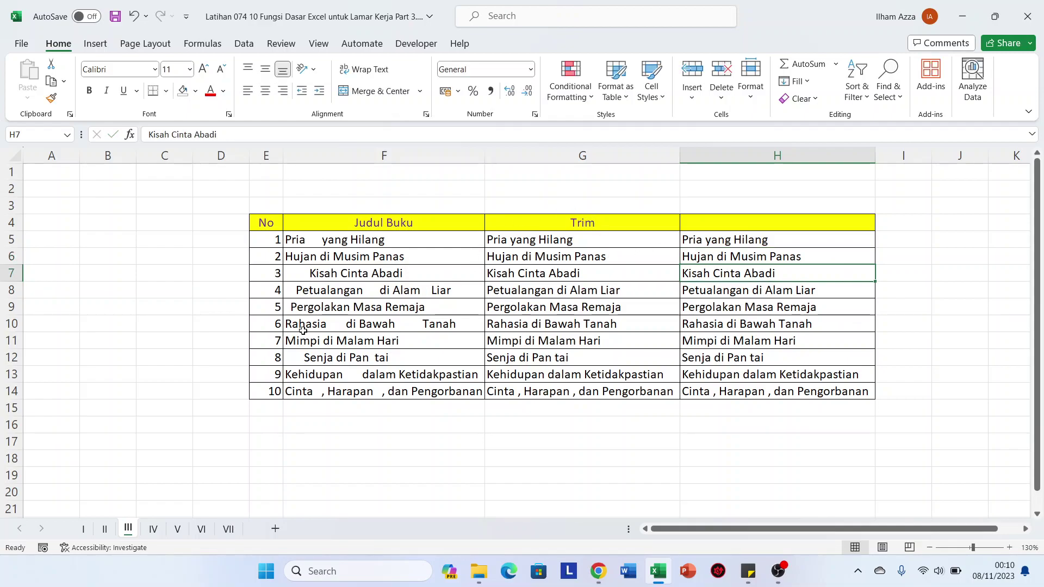
- On sheet IV, enter =LEFT(D6) in E6 under No Produk
left_click(152, 530)
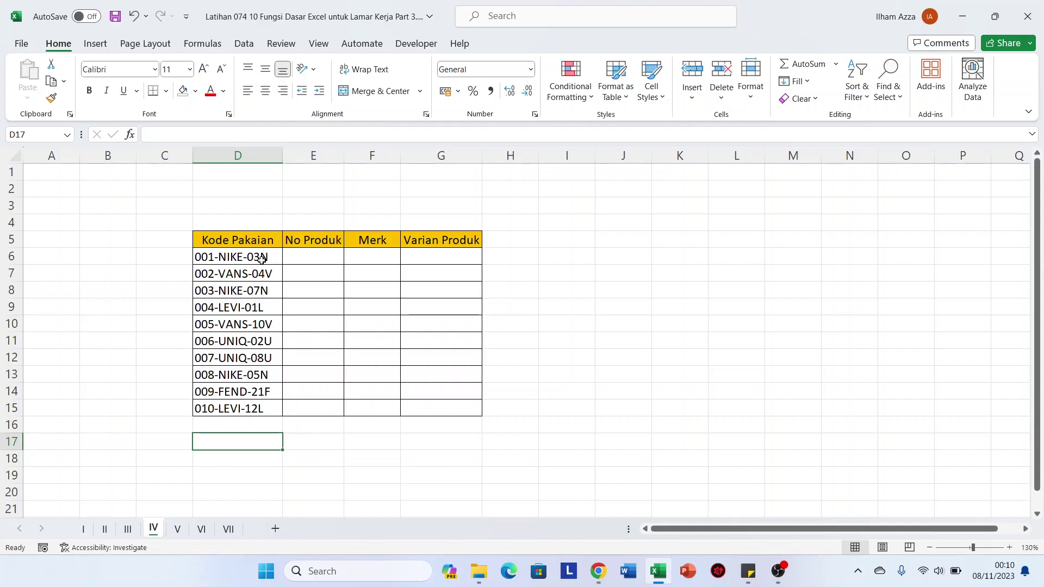
left_click(320, 251)
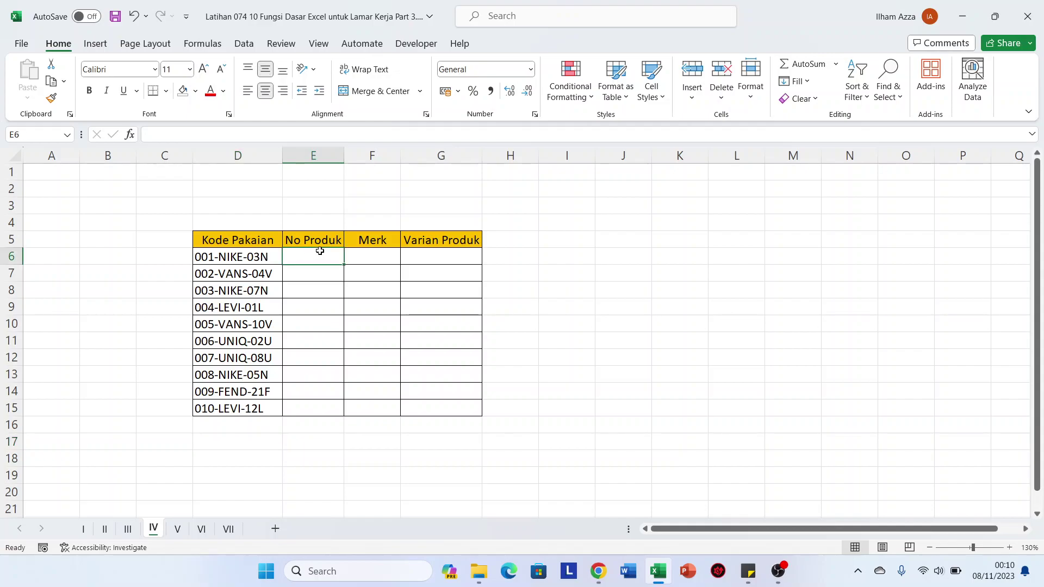
type("=")
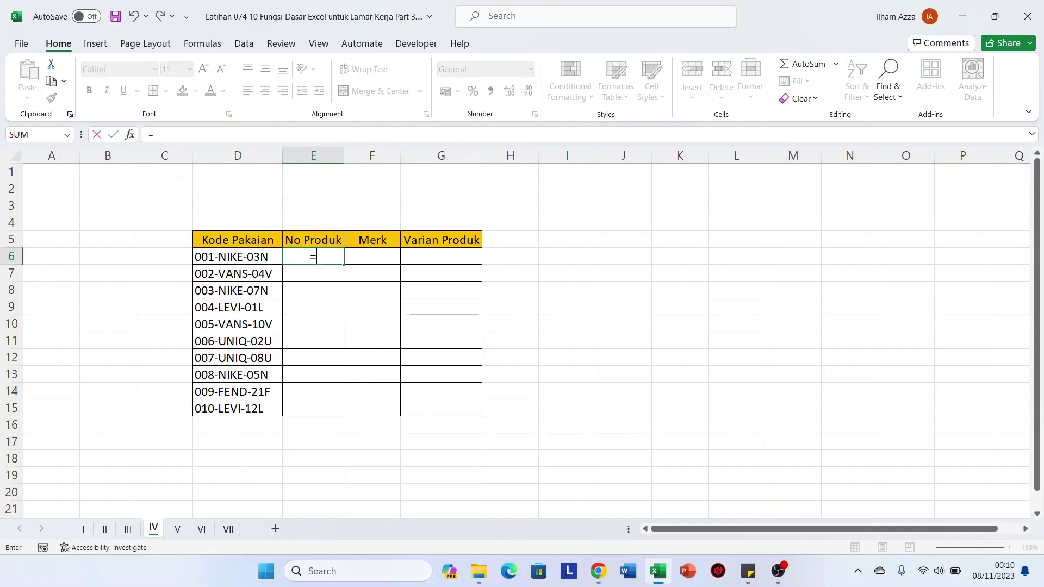
type("left")
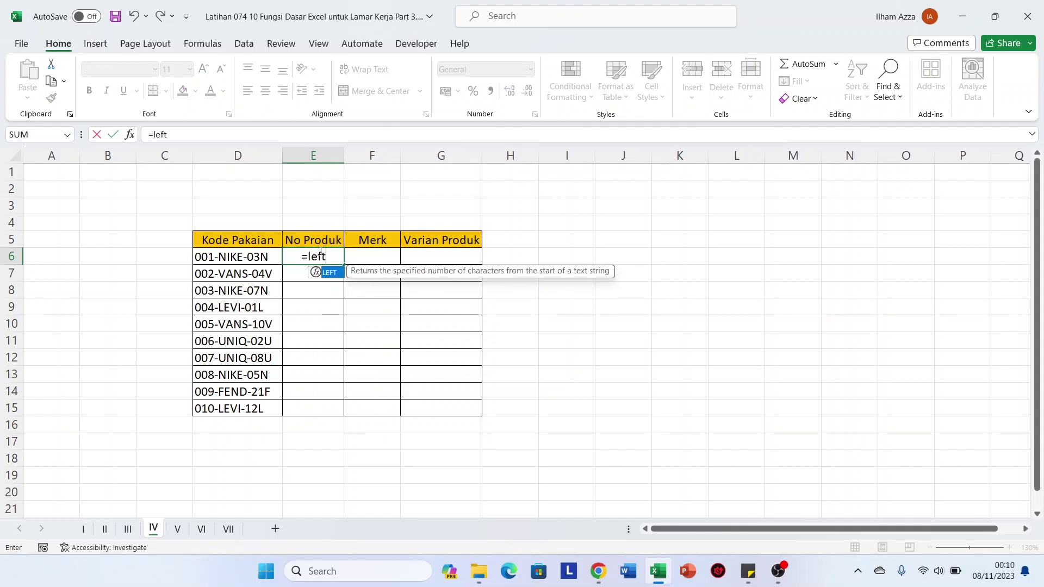
key("Tab")
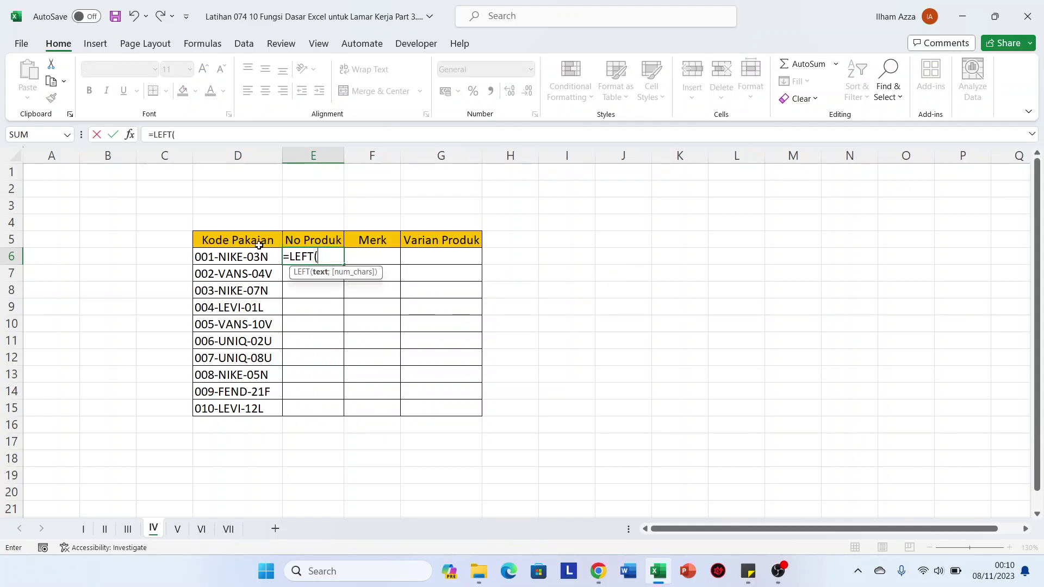
left_click(220, 255)
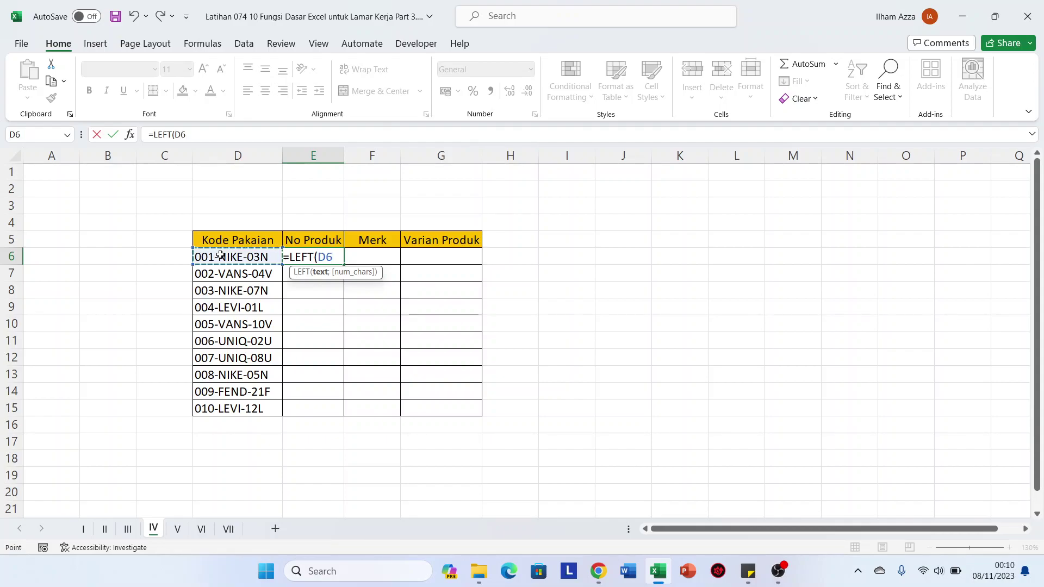
type(")")
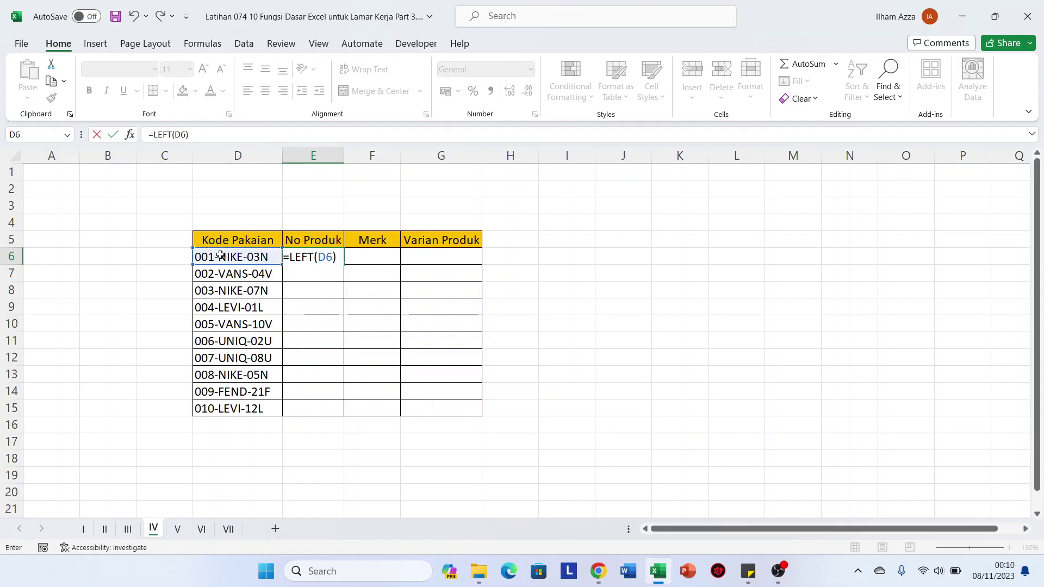
key("Return")
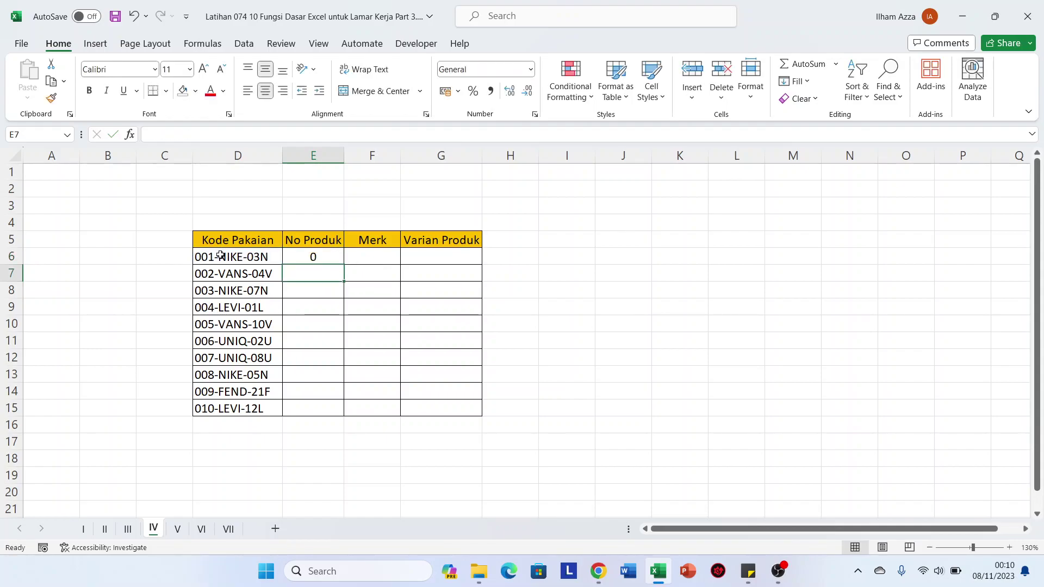
- Change the formula in E6 to =LEFT(D6;3) and fill it down the No Produk column through E15
double_click(324, 255)
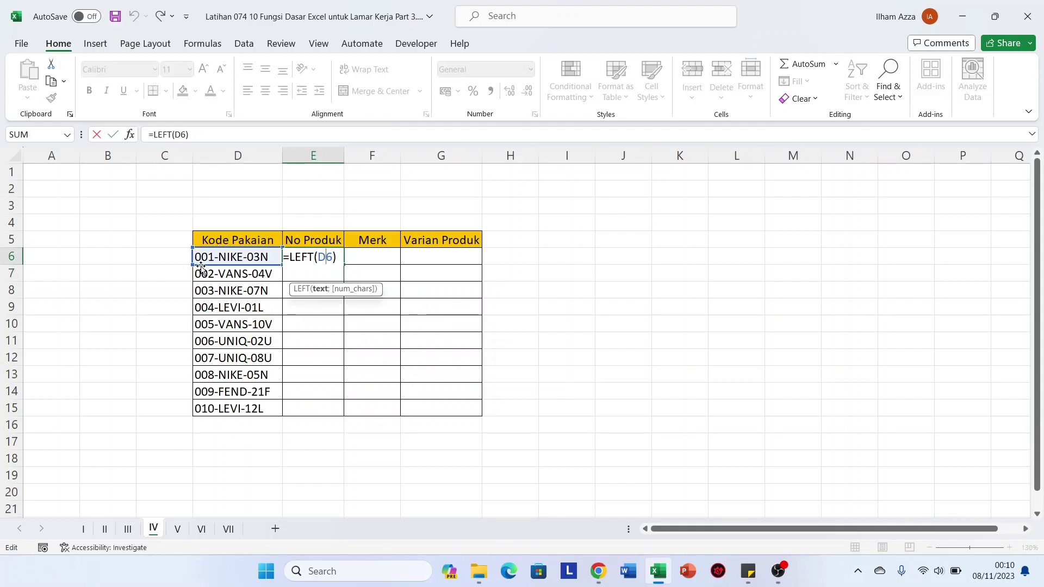
left_click(336, 258)
left_click(332, 255)
type(";")
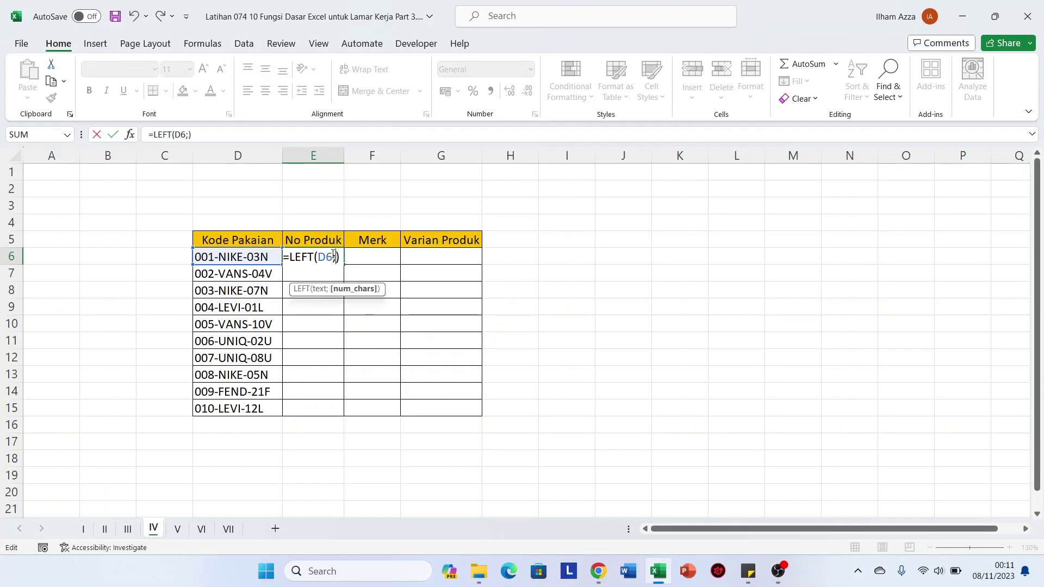
type("3")
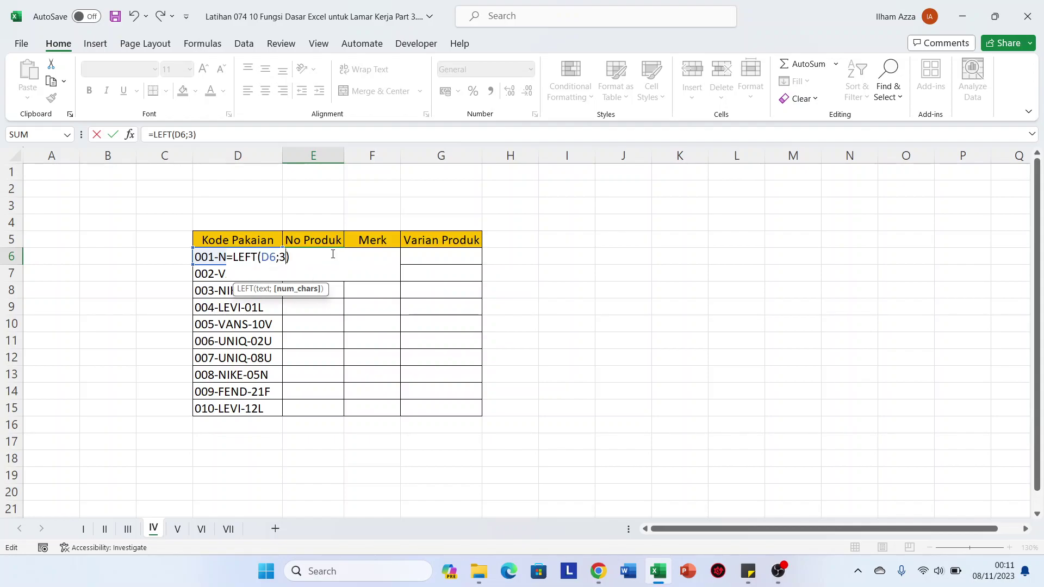
key("Return")
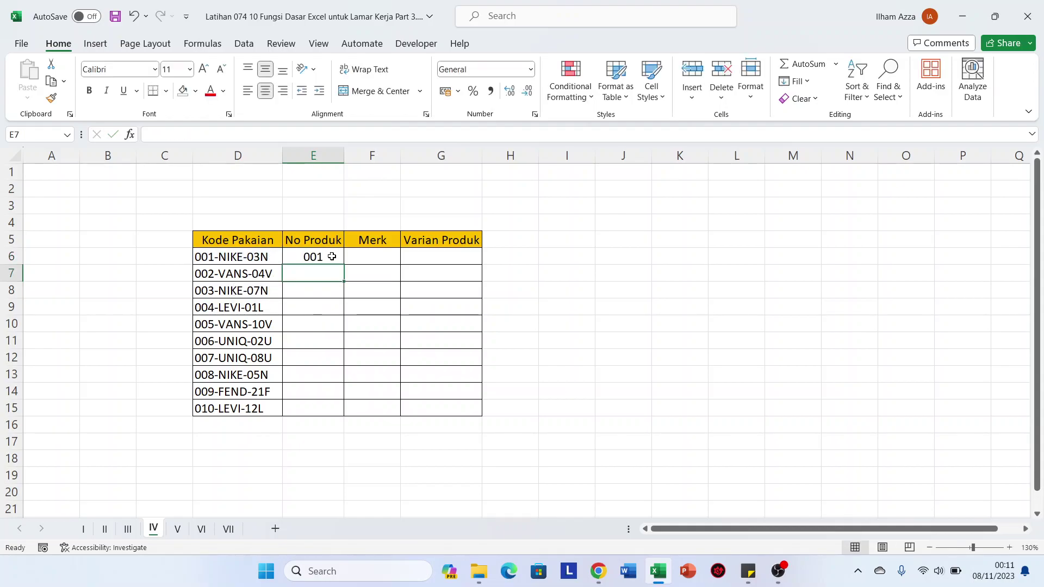
left_click(334, 257)
left_click_drag(343, 265, 344, 418)
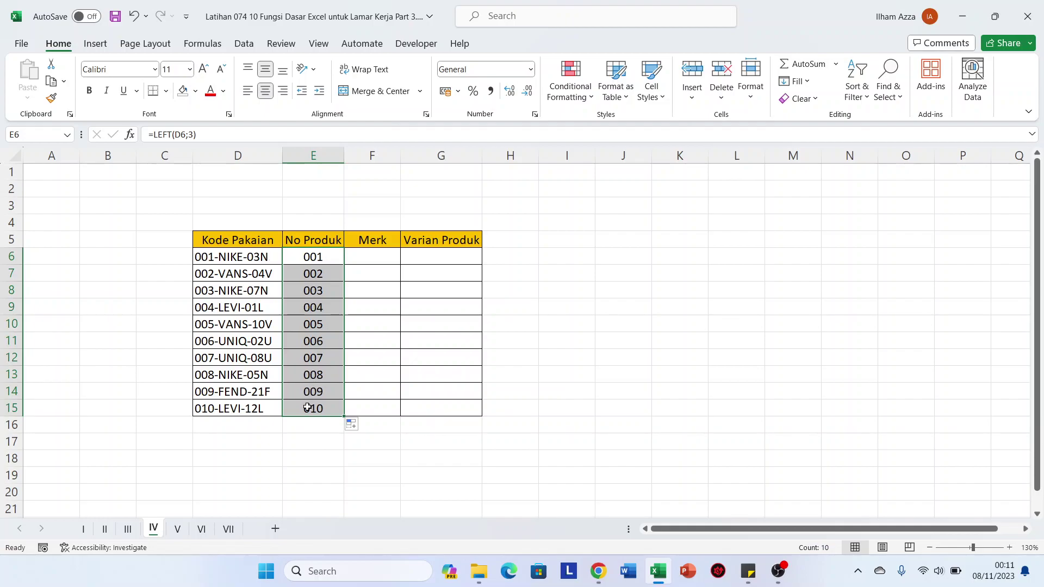
- Enter =MID(D6;5;4) in F6 and fill the formula down the Merk column through F15
left_click(356, 251)
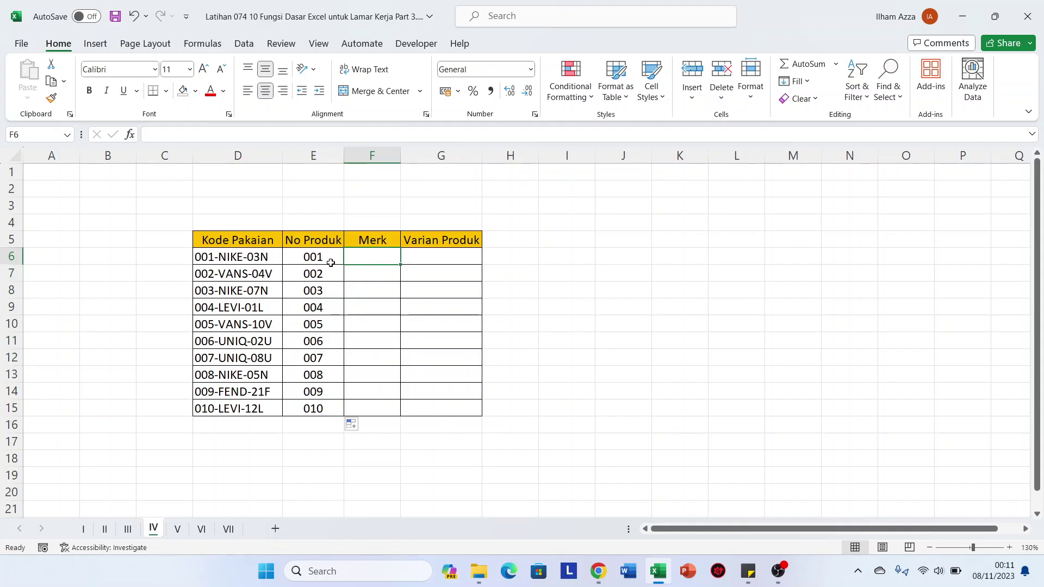
type("=mid(")
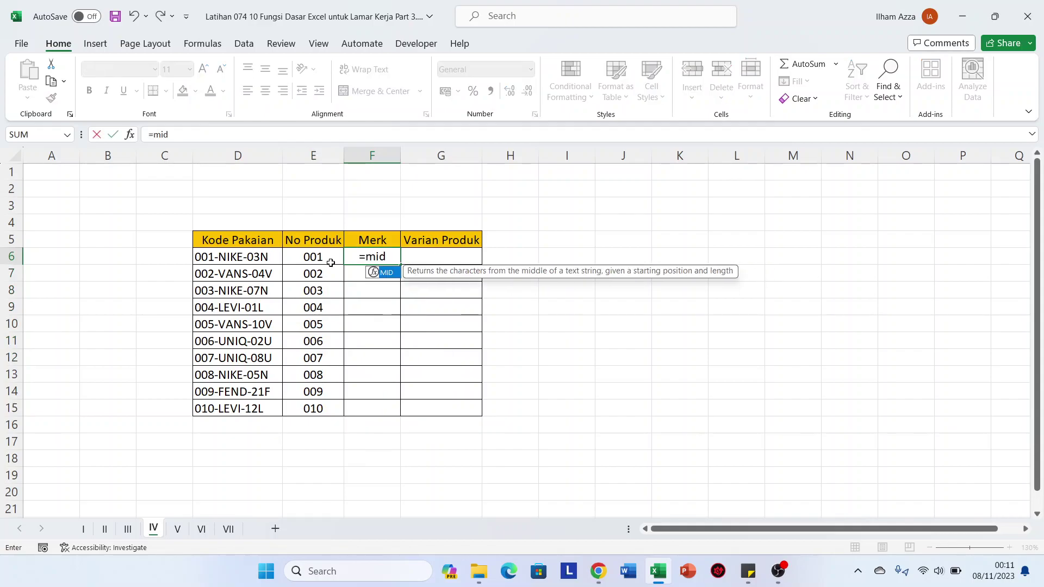
left_click(251, 256)
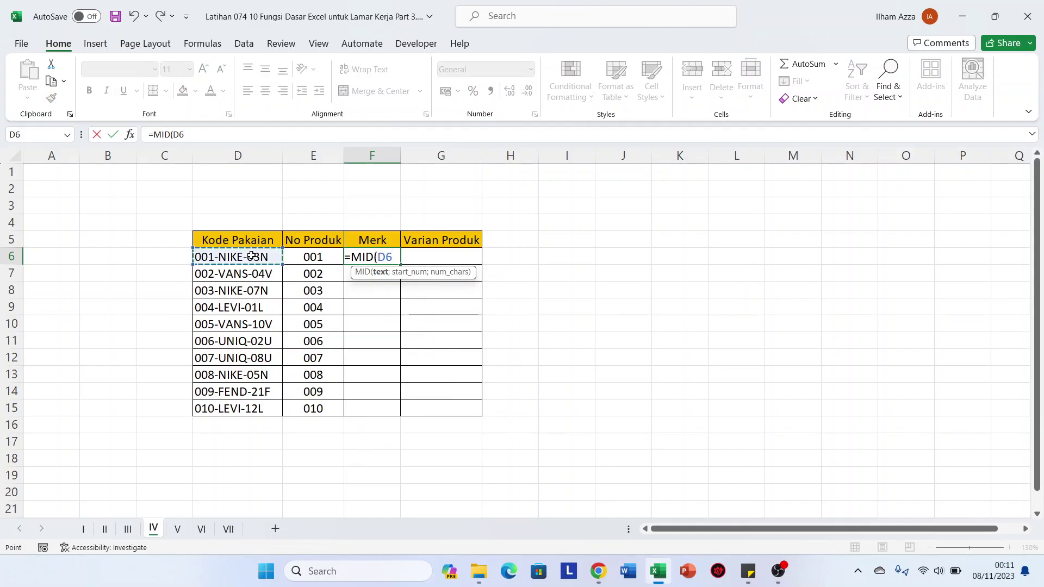
type(";")
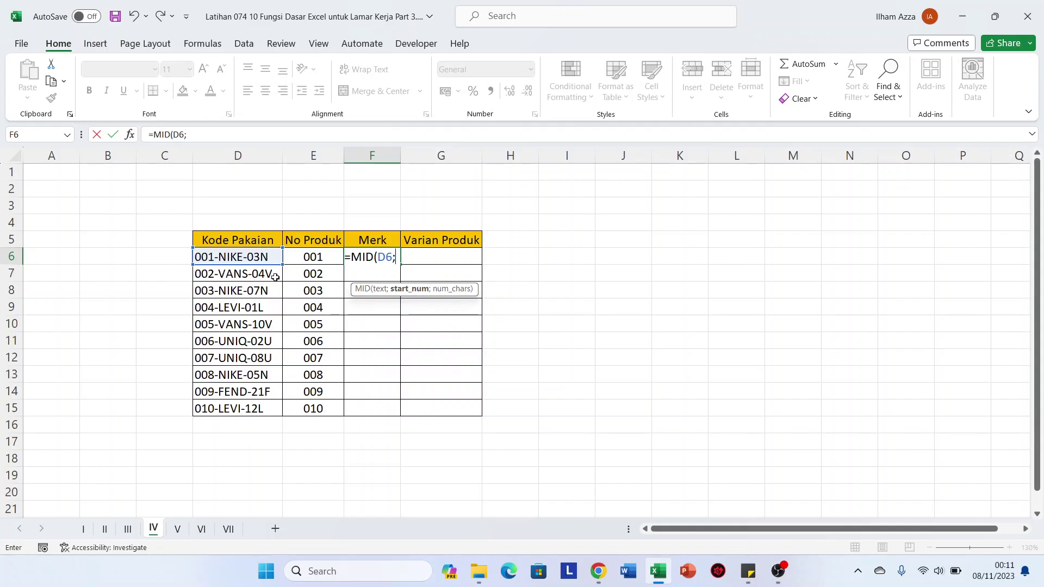
type("5")
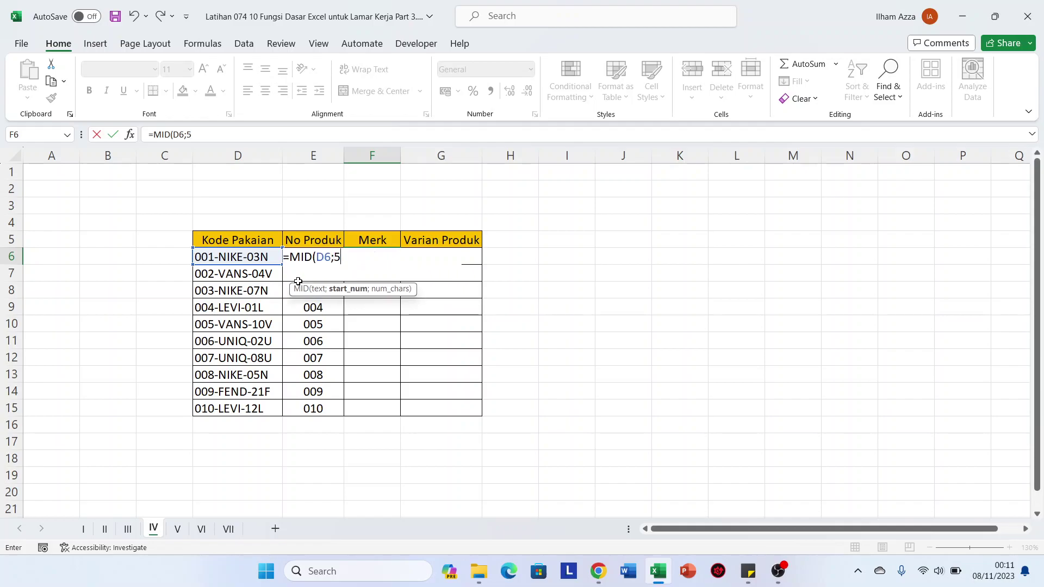
type(";")
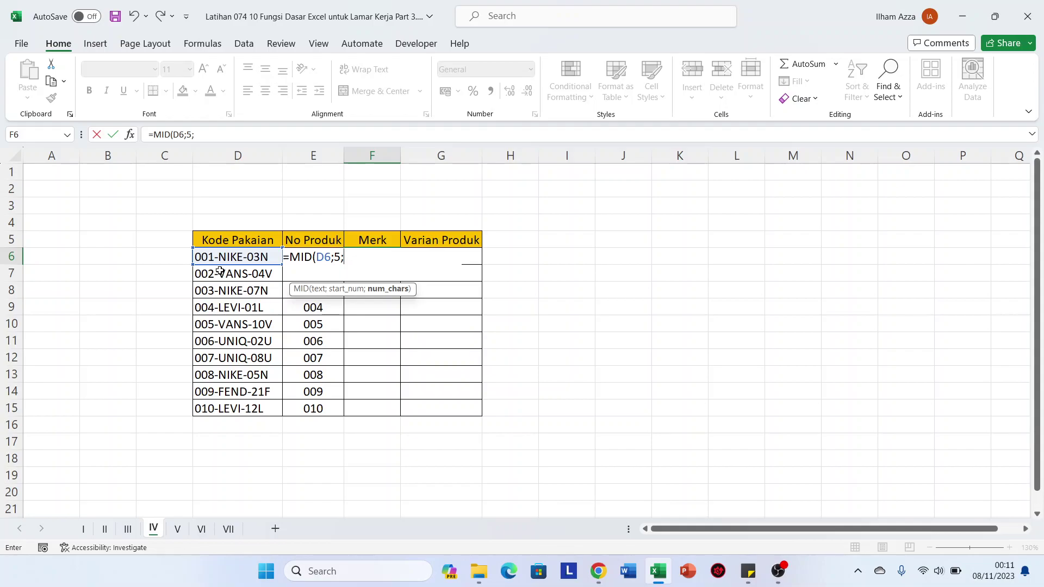
type("4)")
key("Return")
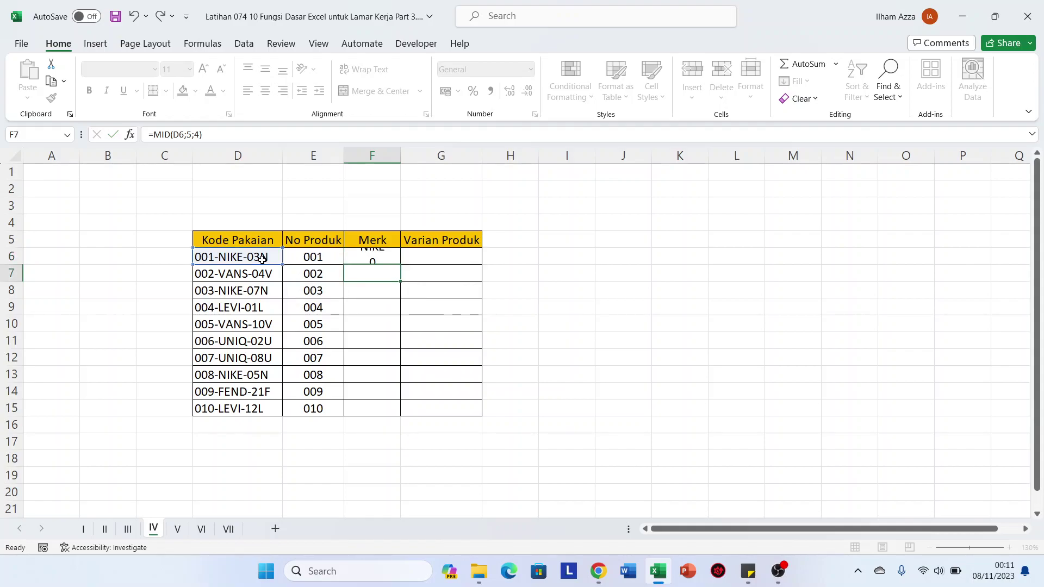
left_click(390, 260)
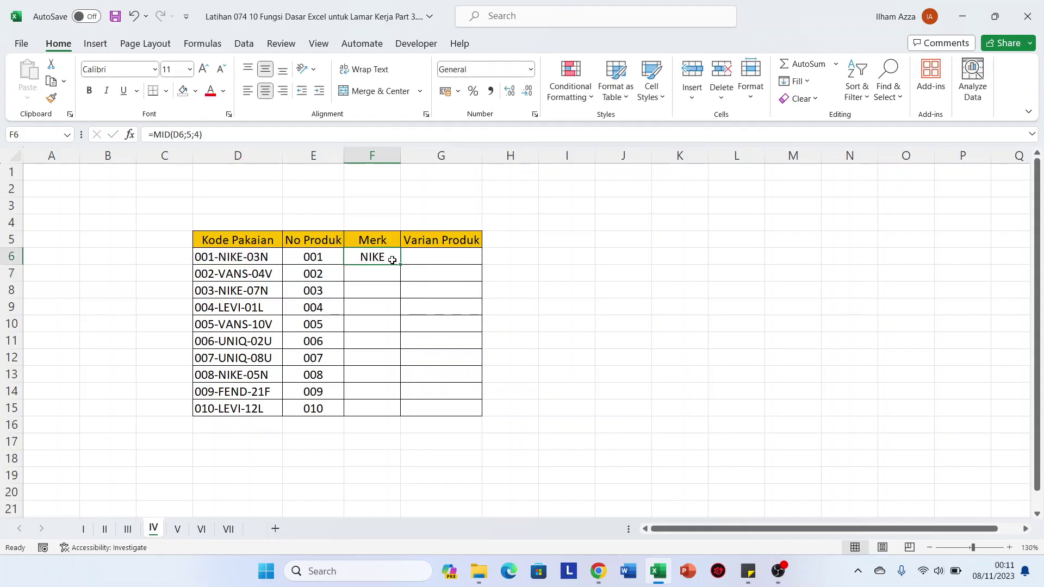
left_click_drag(400, 265, 403, 414)
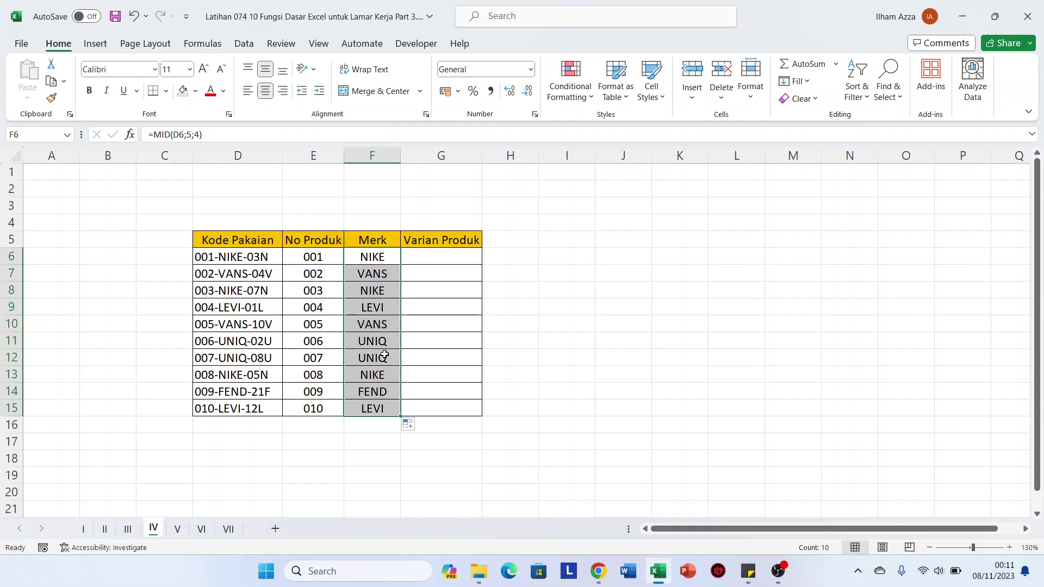
- Enter =RIGHT(D6) in G6 under Varian Produk
left_click(445, 252)
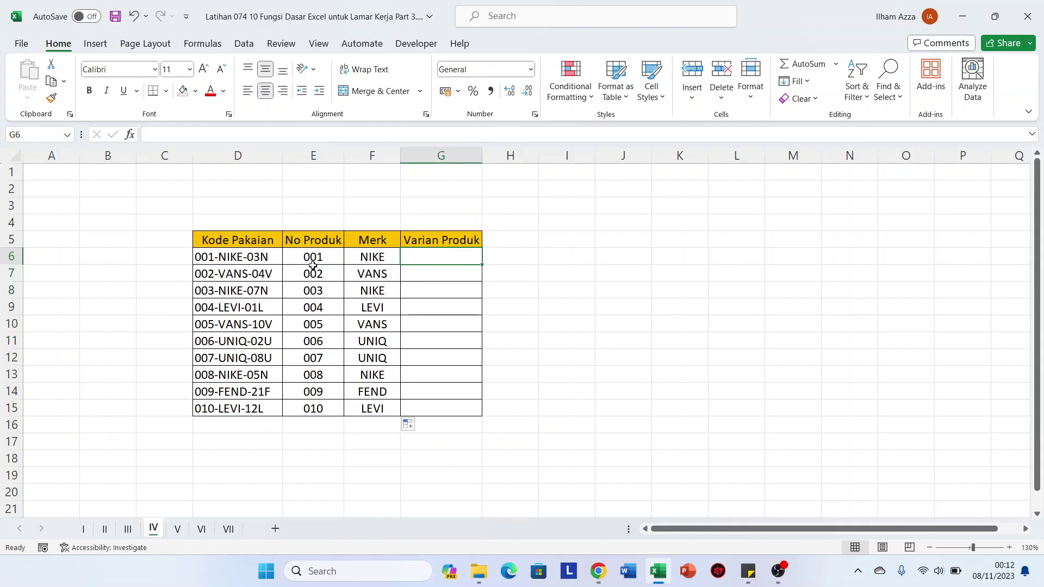
type("=righ")
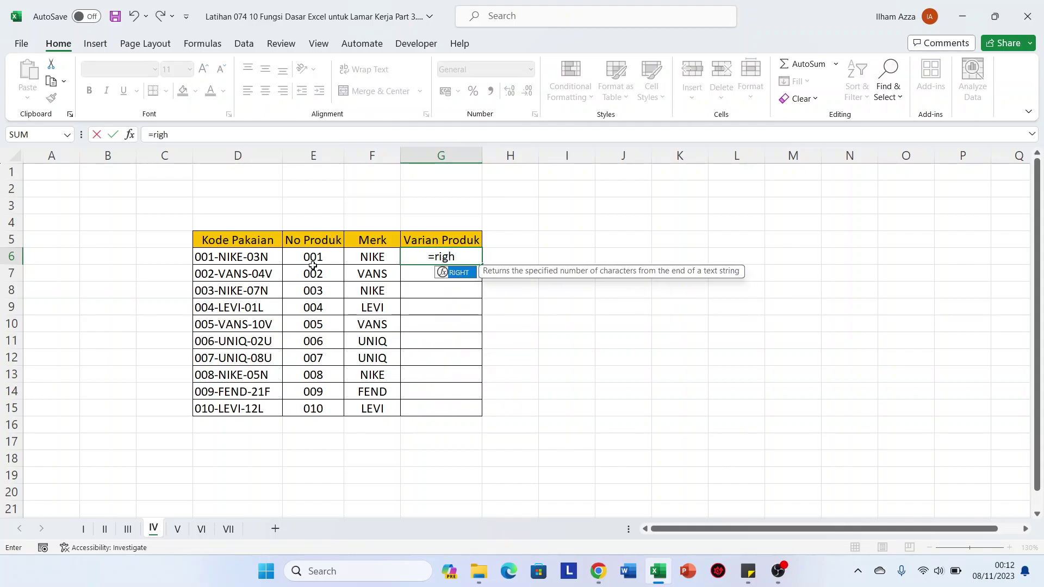
key("Tab")
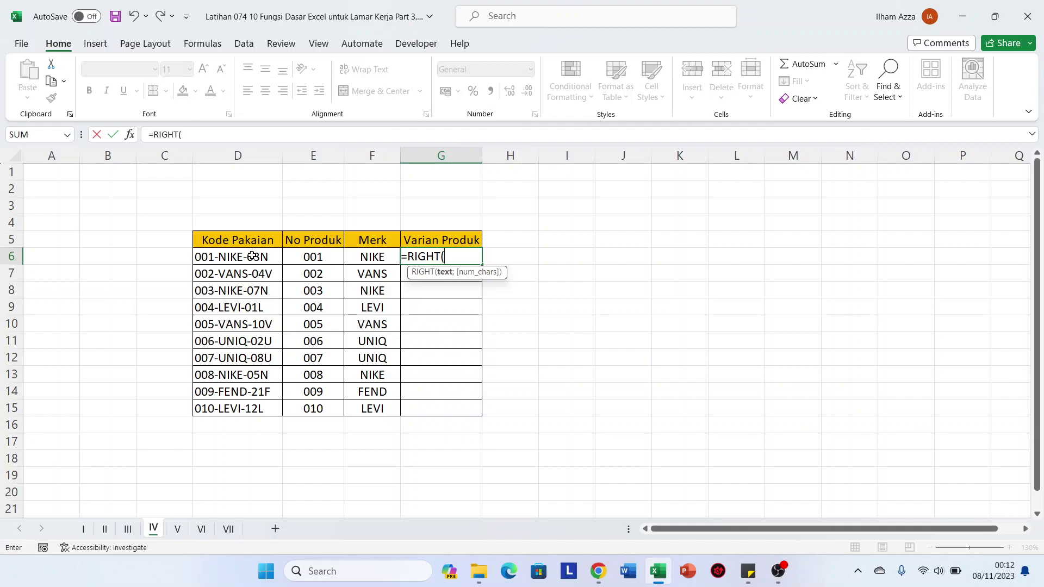
left_click(249, 257)
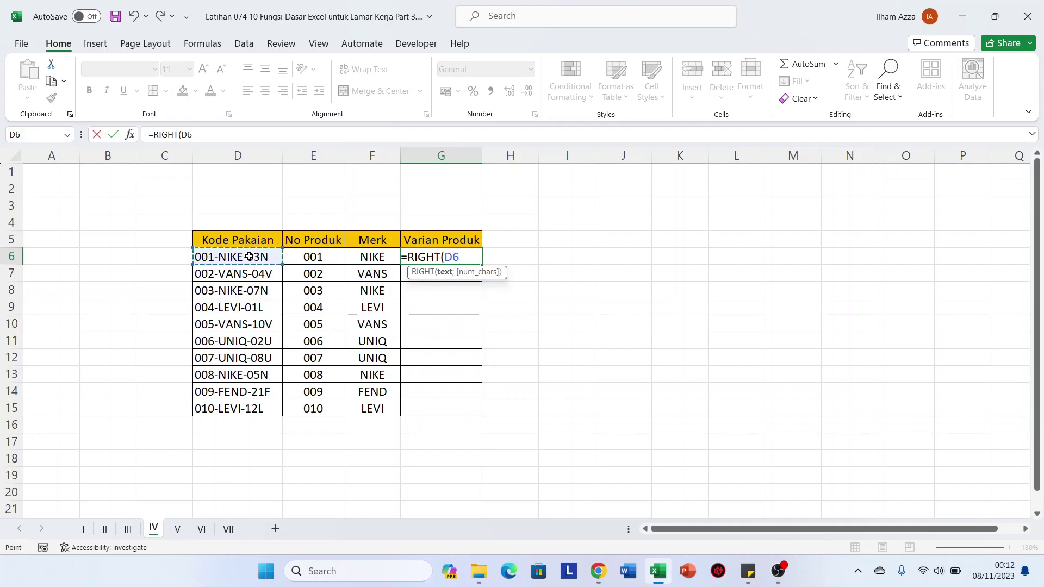
type(")")
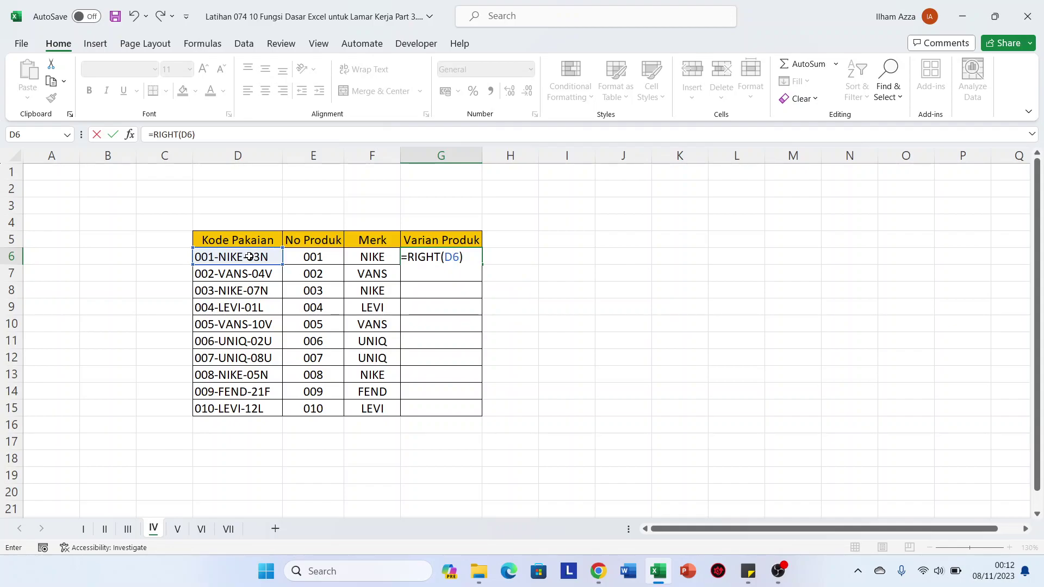
key("Return")
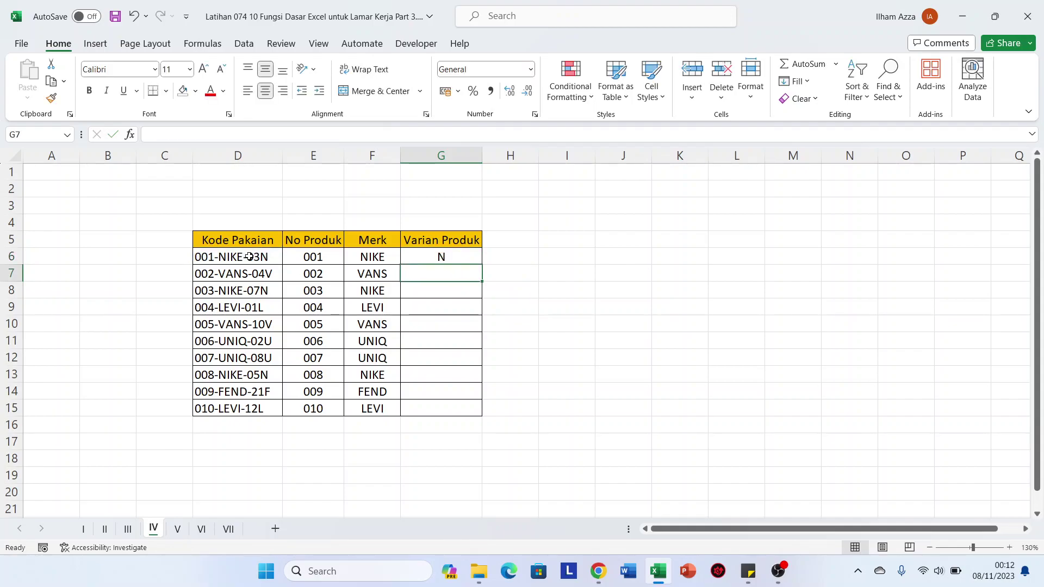
- Change the formula in G6 to =RIGHT(D6;3) and fill it down the Varian Produk column through G15
double_click(436, 256)
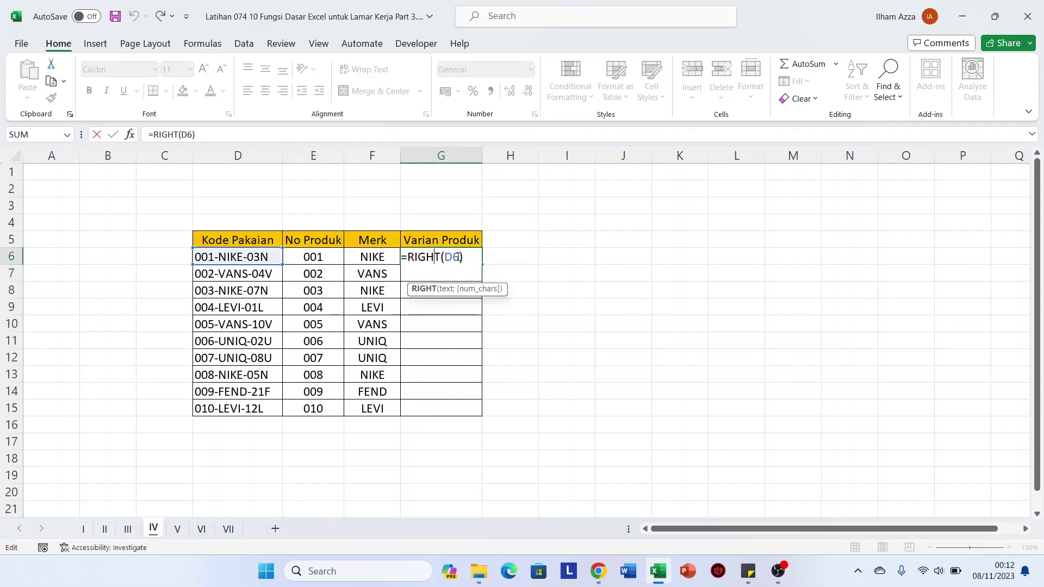
left_click(460, 256)
type(";")
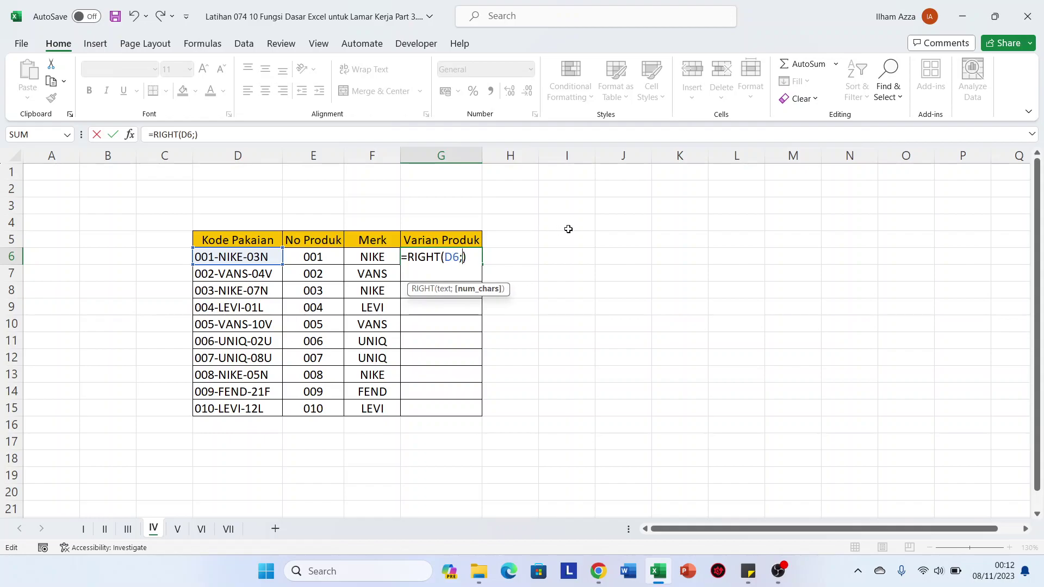
type("3")
key("Return")
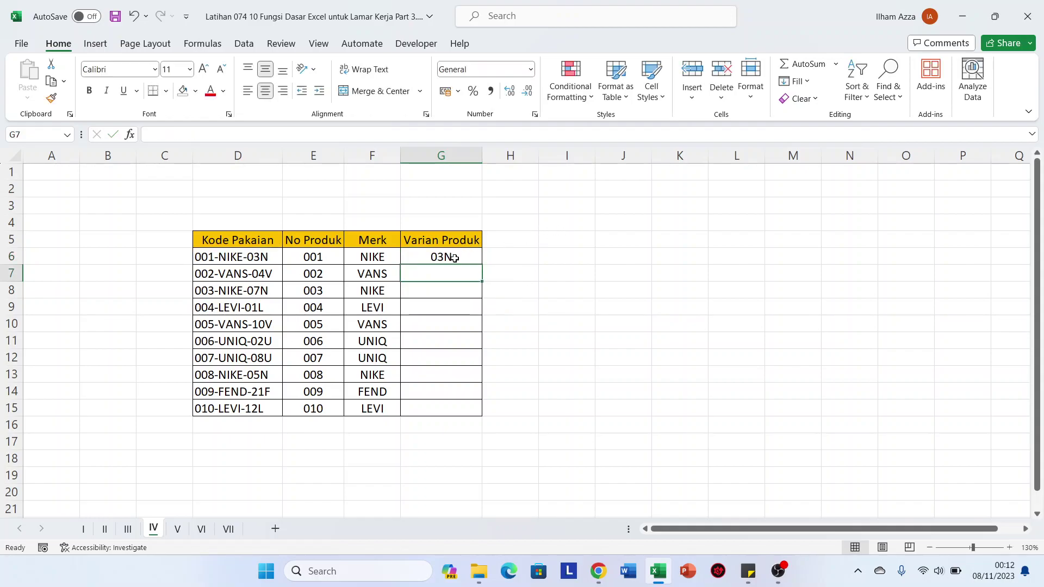
left_click(455, 258)
double_click(481, 264)
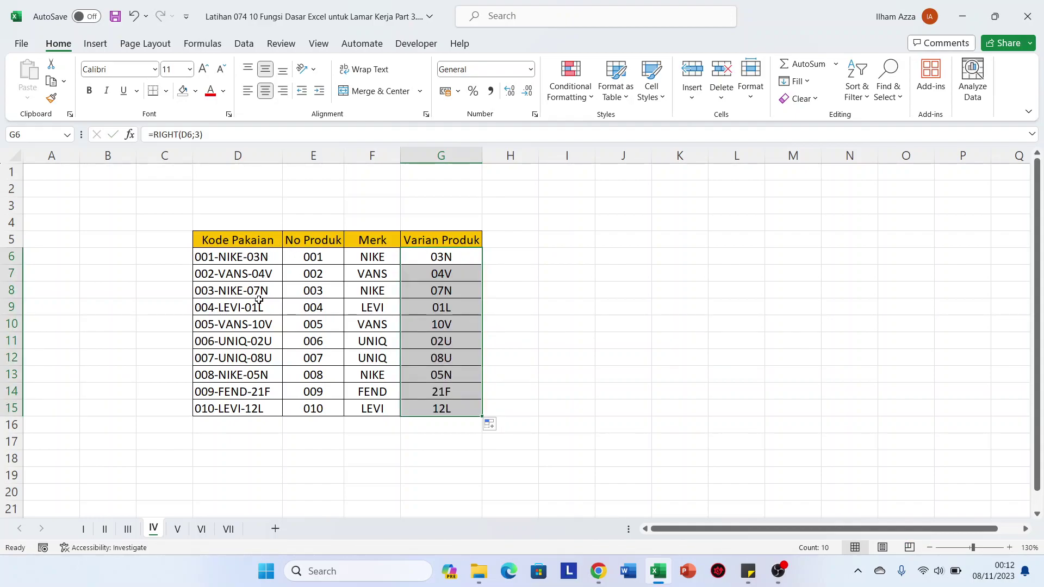
left_click(432, 258)
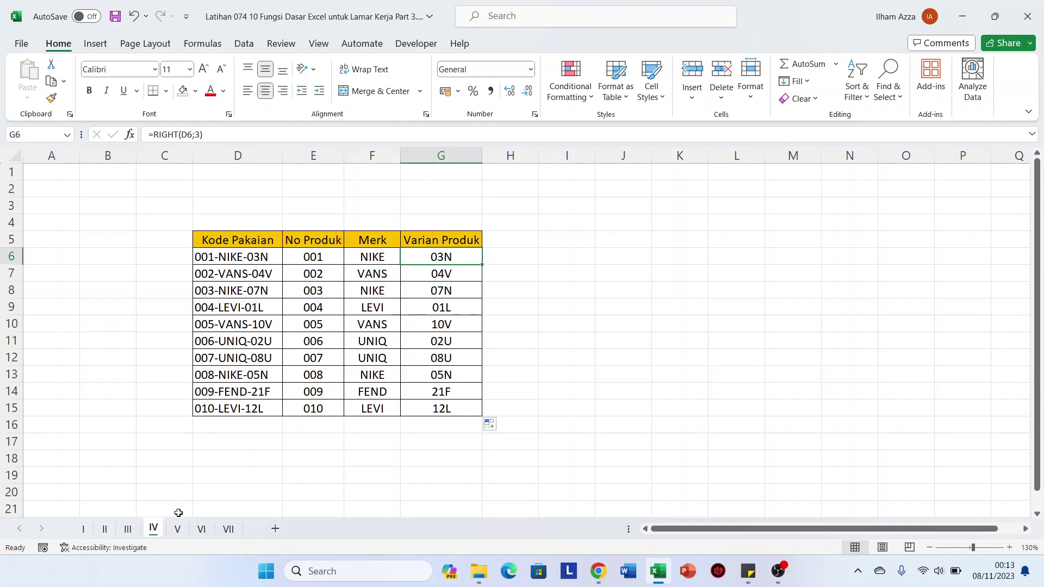
- On sheet V, enter =CONCATENATE(E6;F6;G6;H6) in I6 under Concatenate
left_click(178, 529)
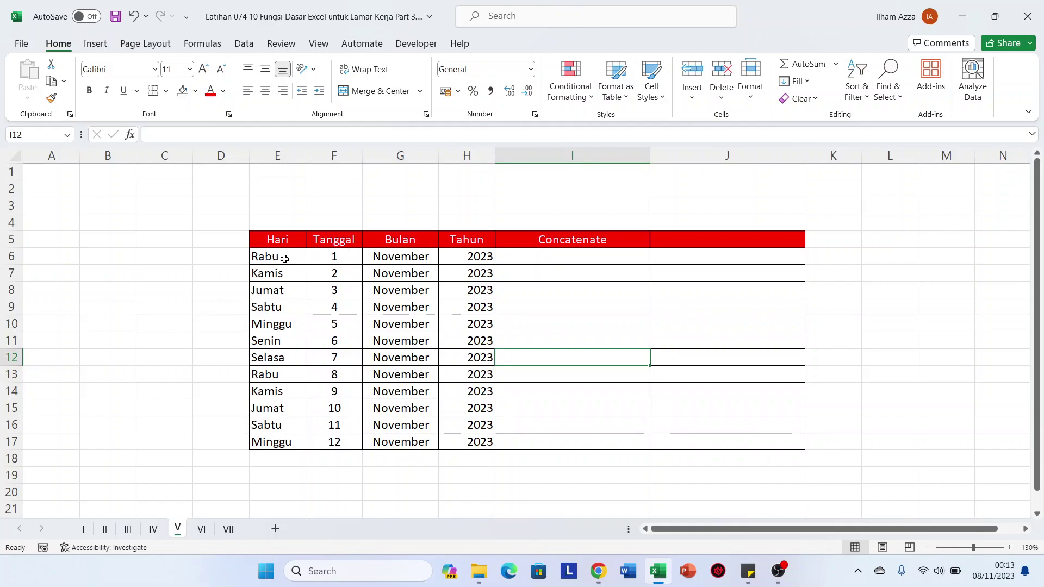
left_click(543, 255)
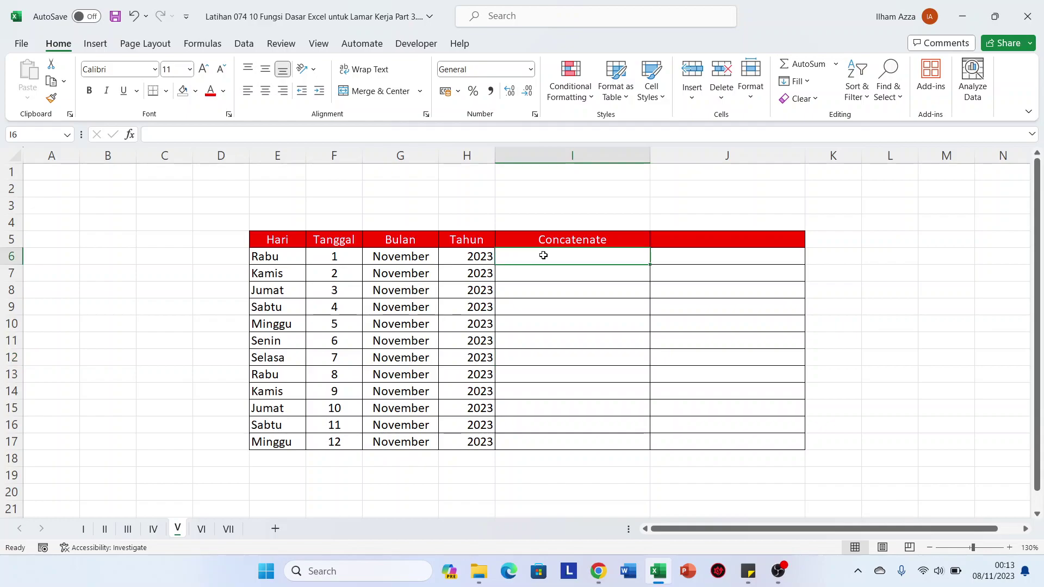
type("=con")
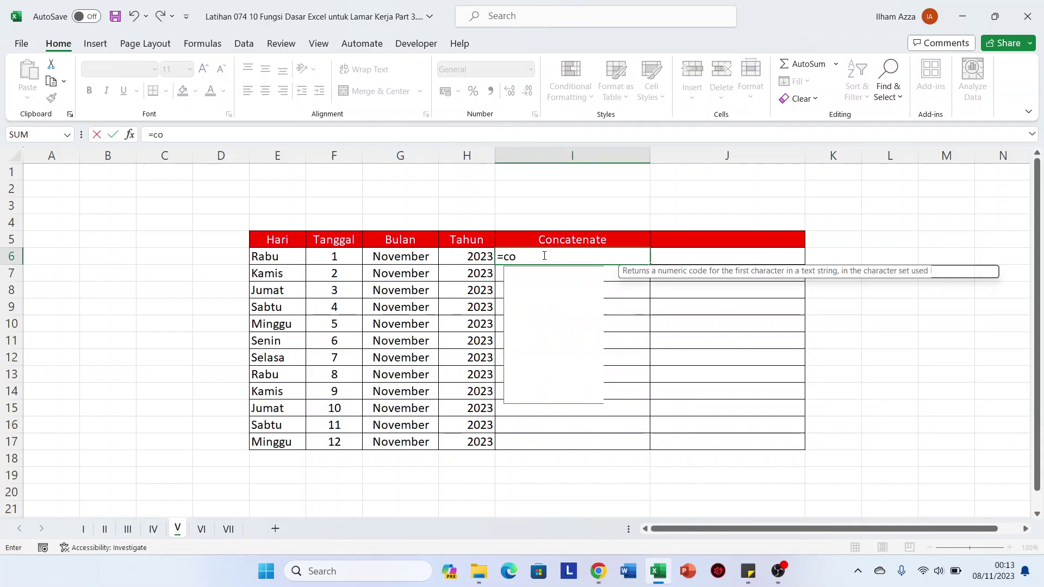
key("Down")
key("Down")
key("Down")
key("Down")
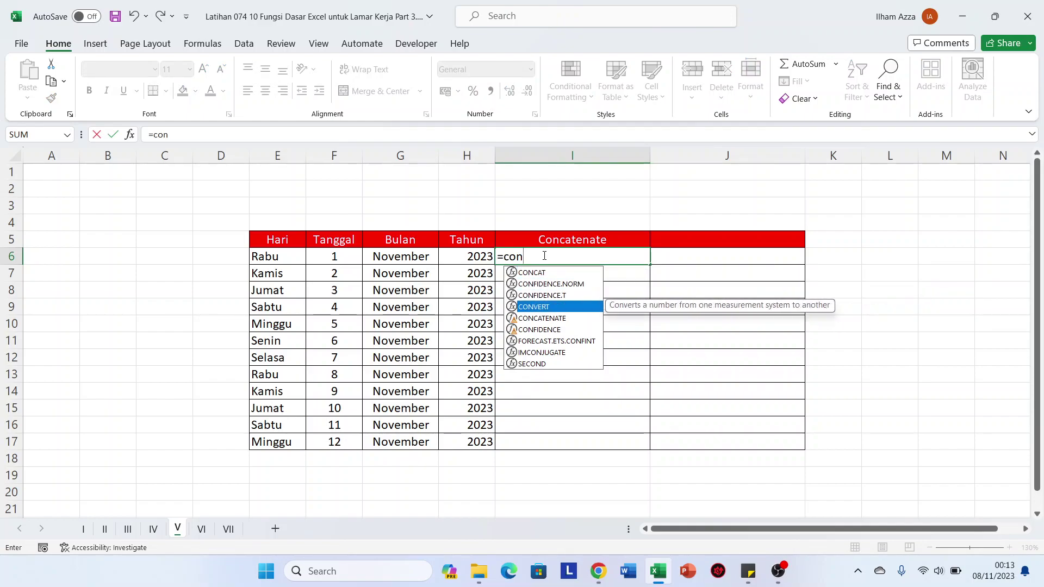
key("Tab")
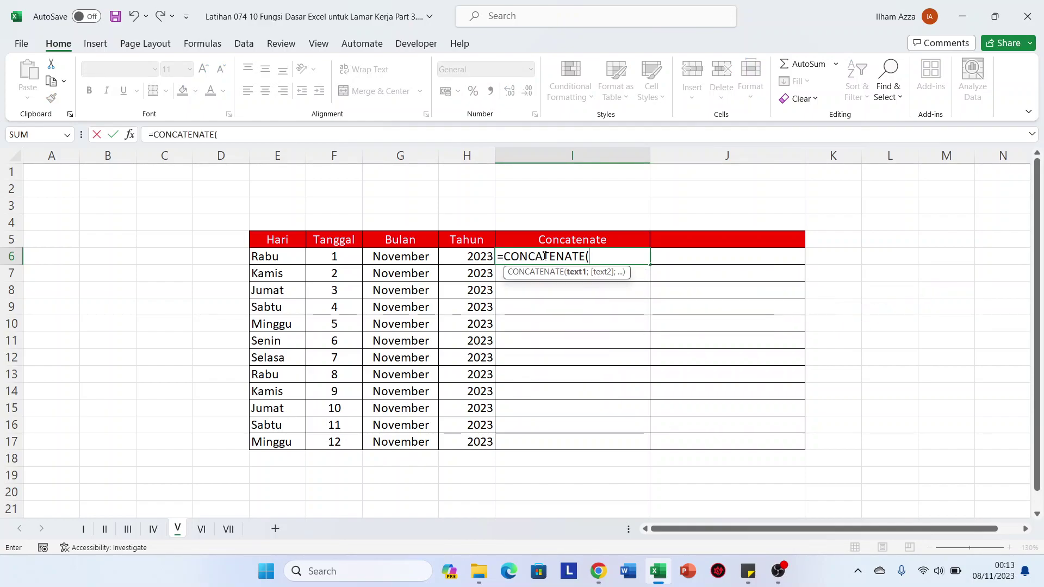
left_click(265, 252)
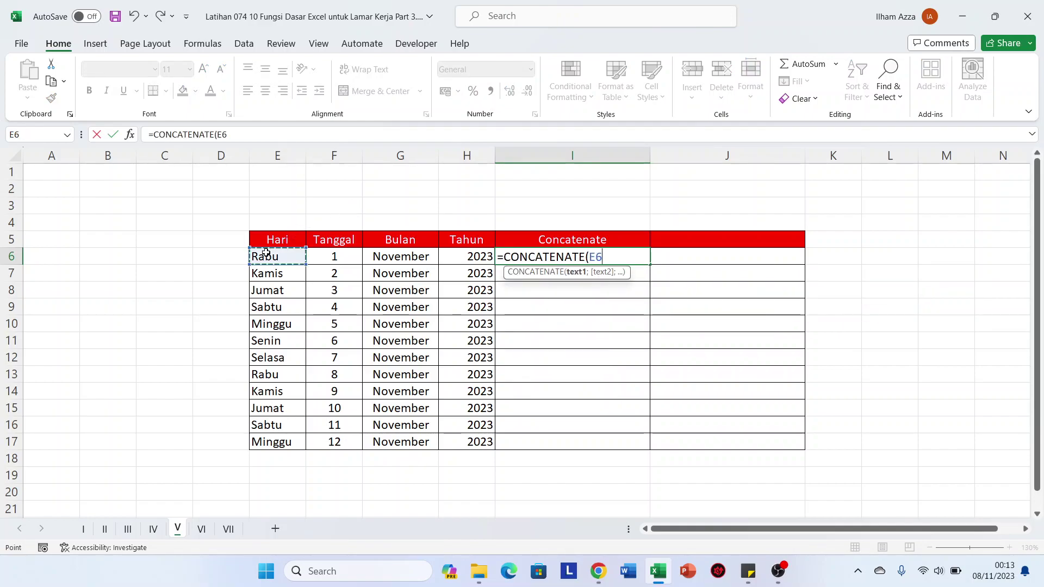
type(";")
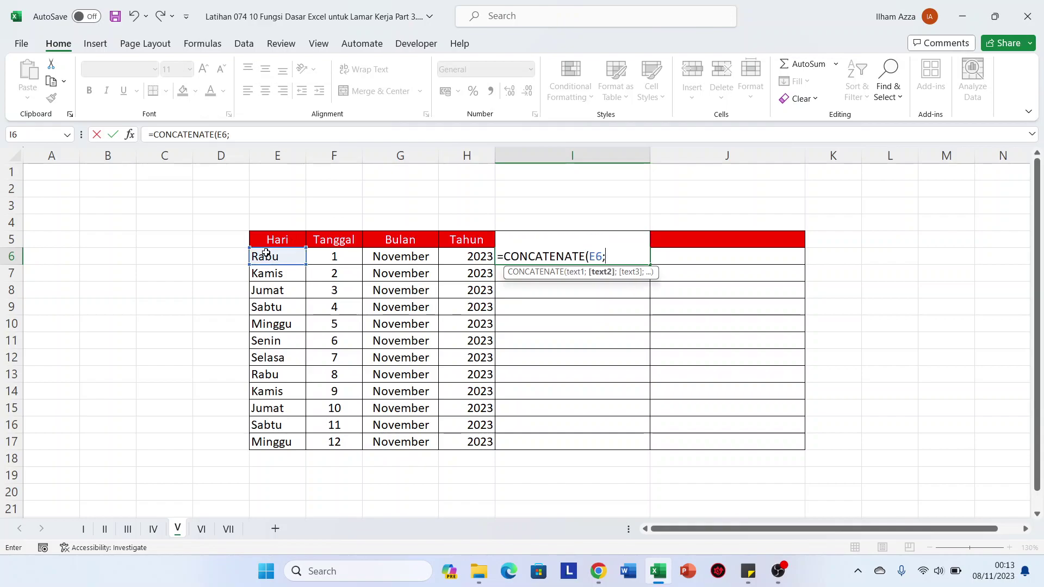
left_click(338, 257)
type(";")
left_click(383, 257)
type(";")
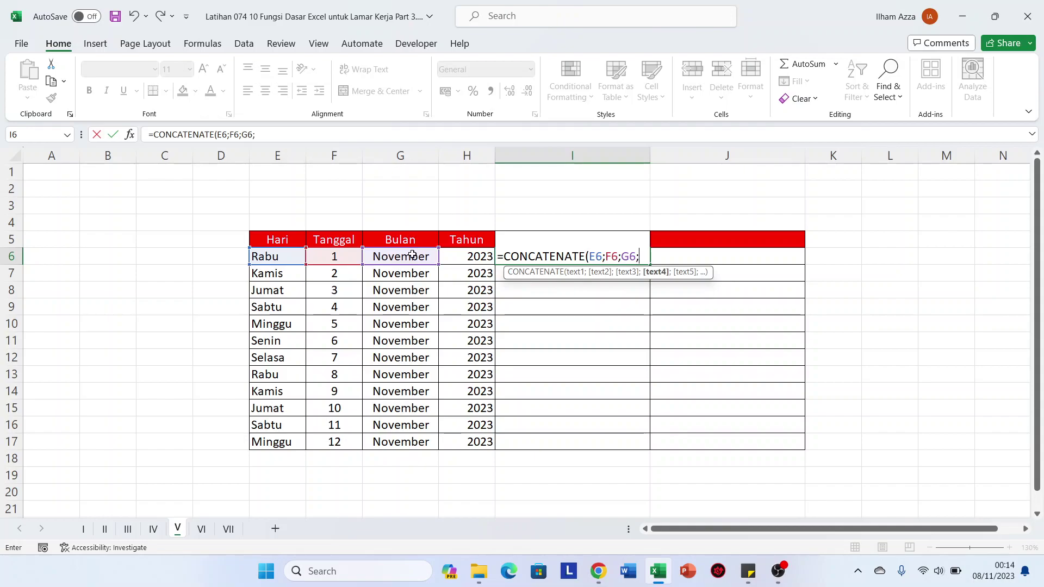
left_click(456, 255)
type(")")
key("Return")
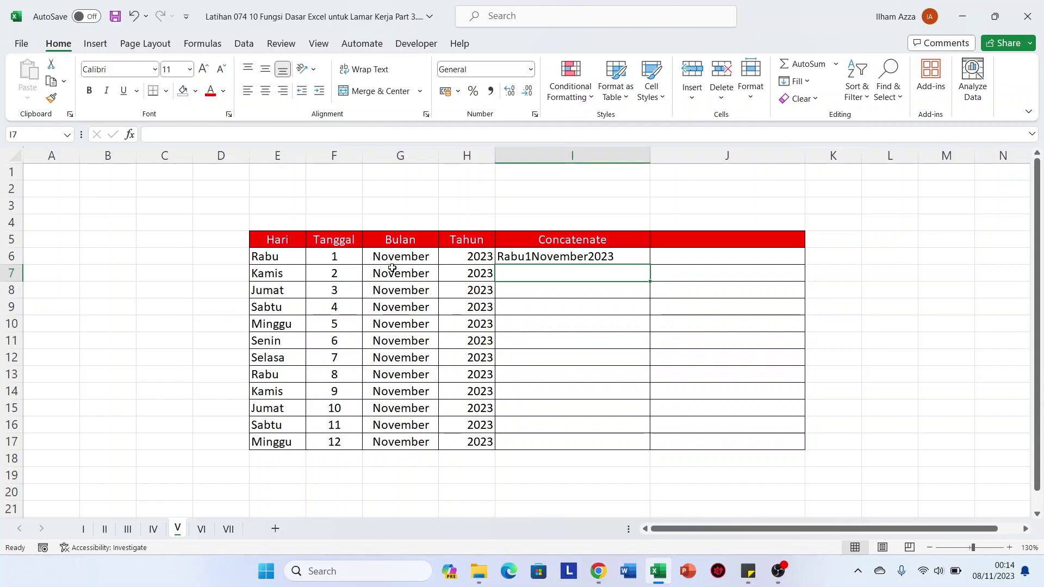
- Insert a comma-and-space text argument ", " between E6 and F6 in the CONCATENATE formula in I6
double_click(526, 253)
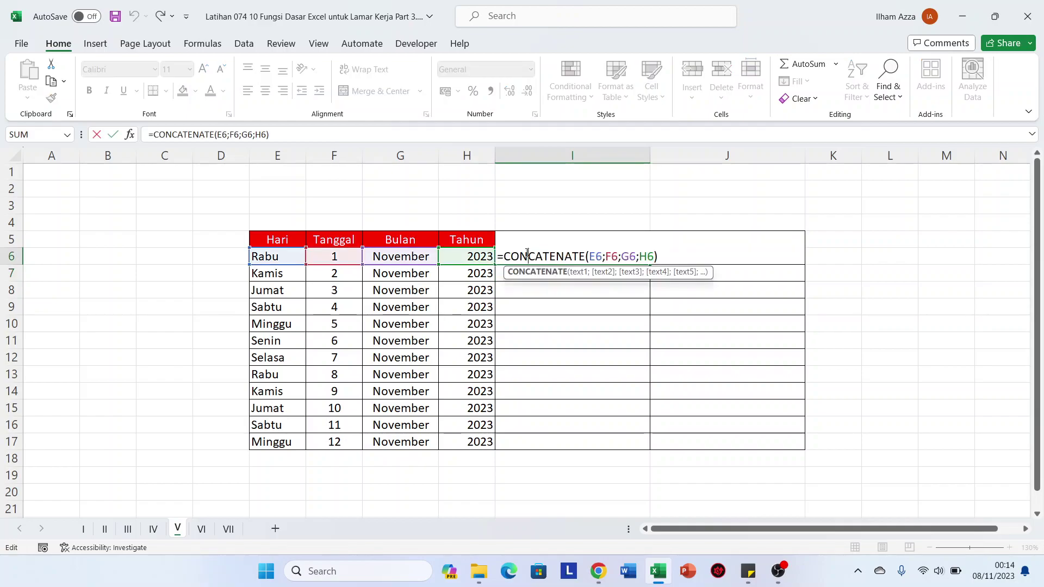
left_click(607, 255)
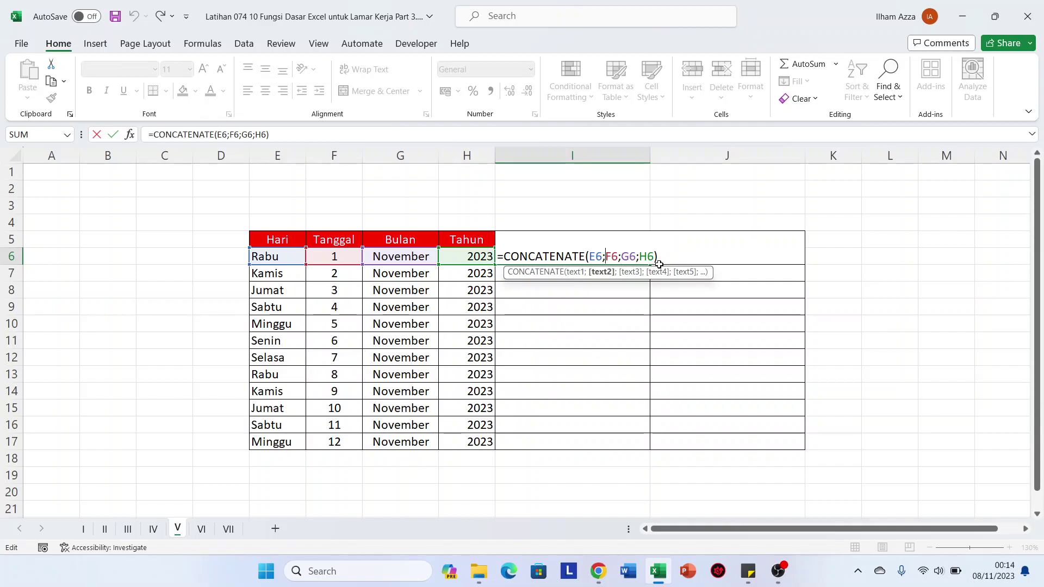
type("\", ")
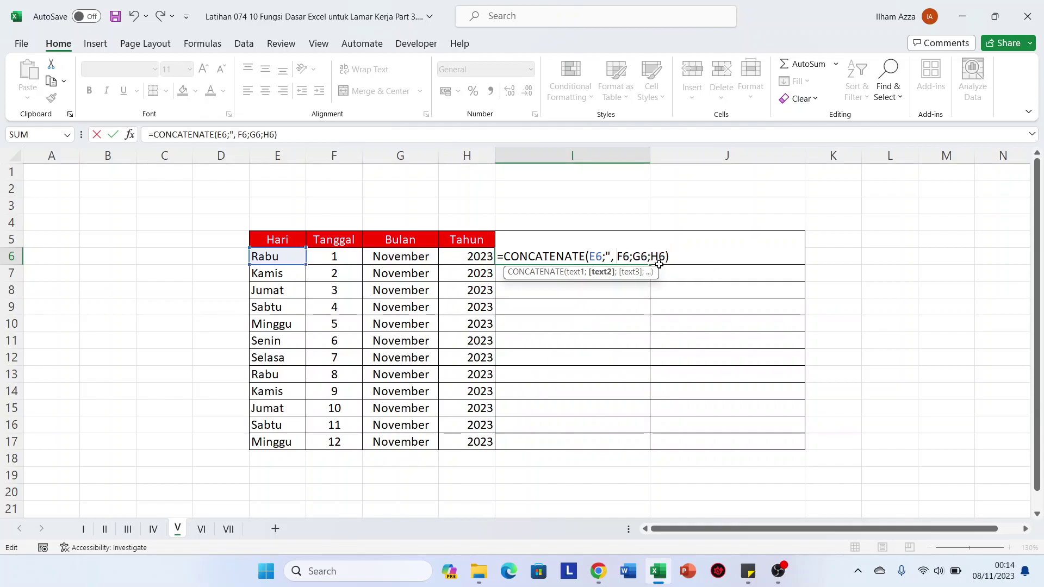
type("\"")
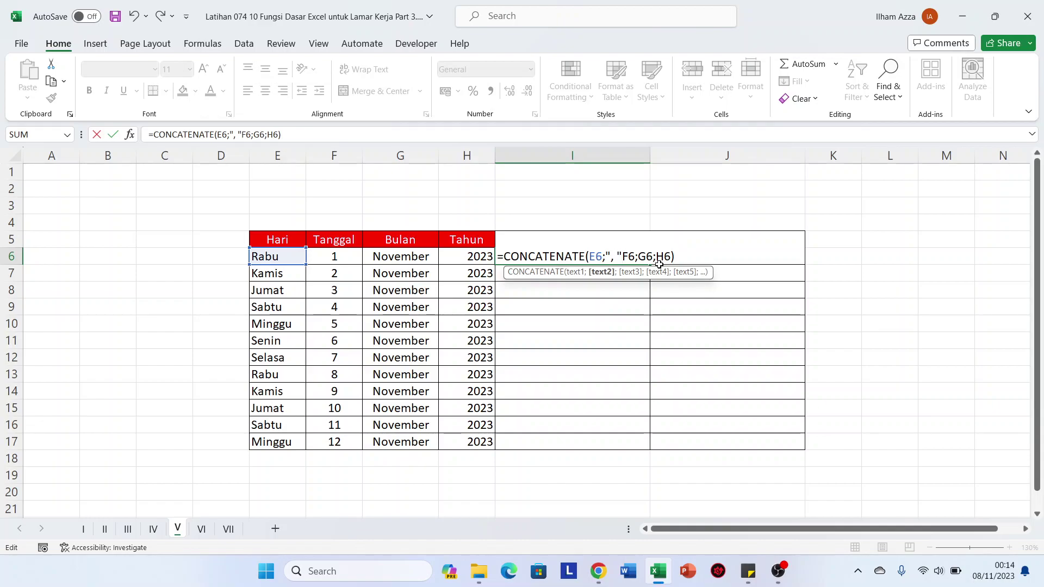
type(";")
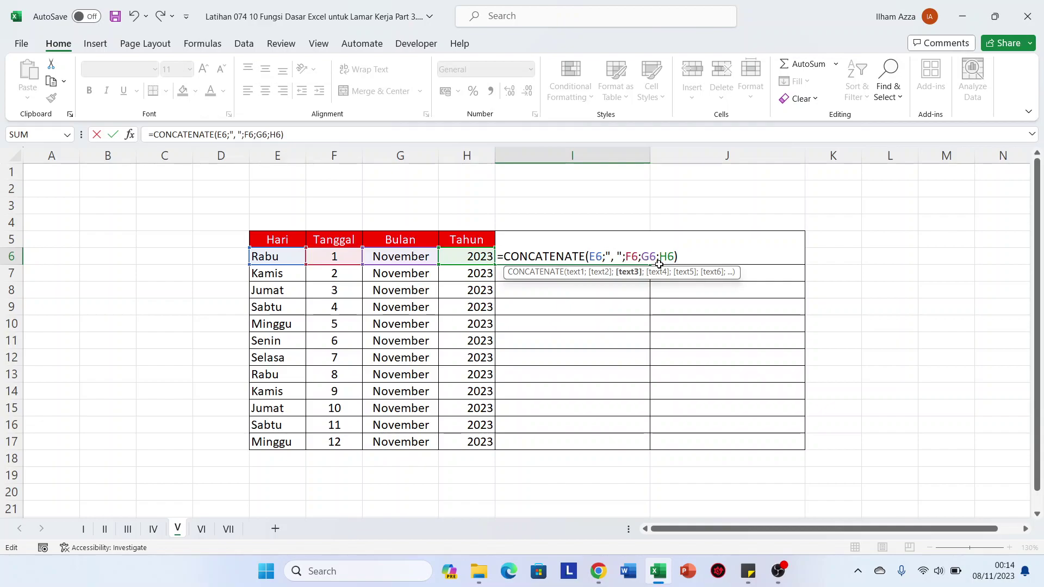
- Insert " " arguments before G6 and H6 in the I6 CONCATENATE formula, and fill it down the column through I17
left_click(642, 256)
type("\" ")
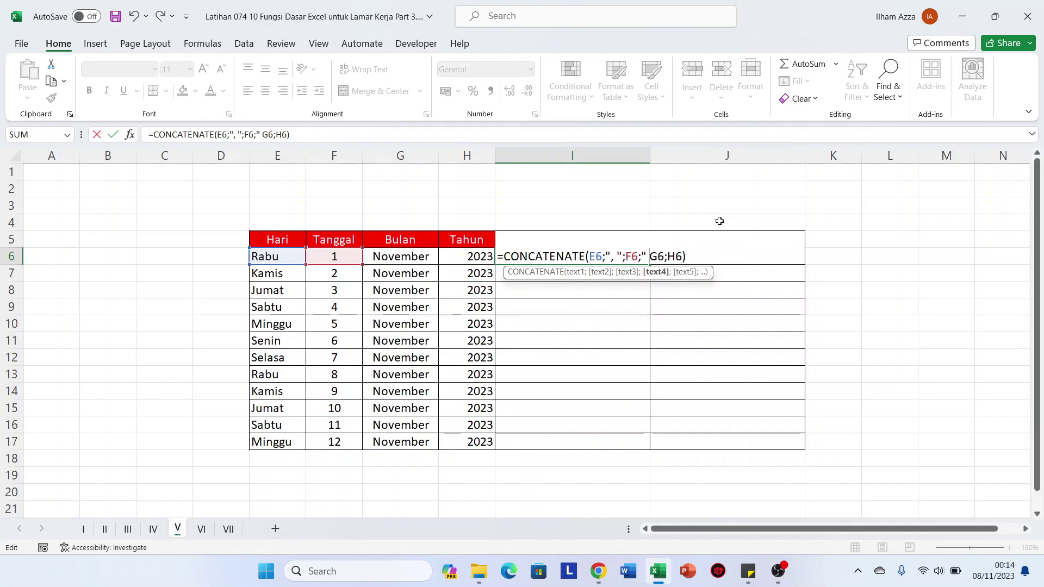
type("\"")
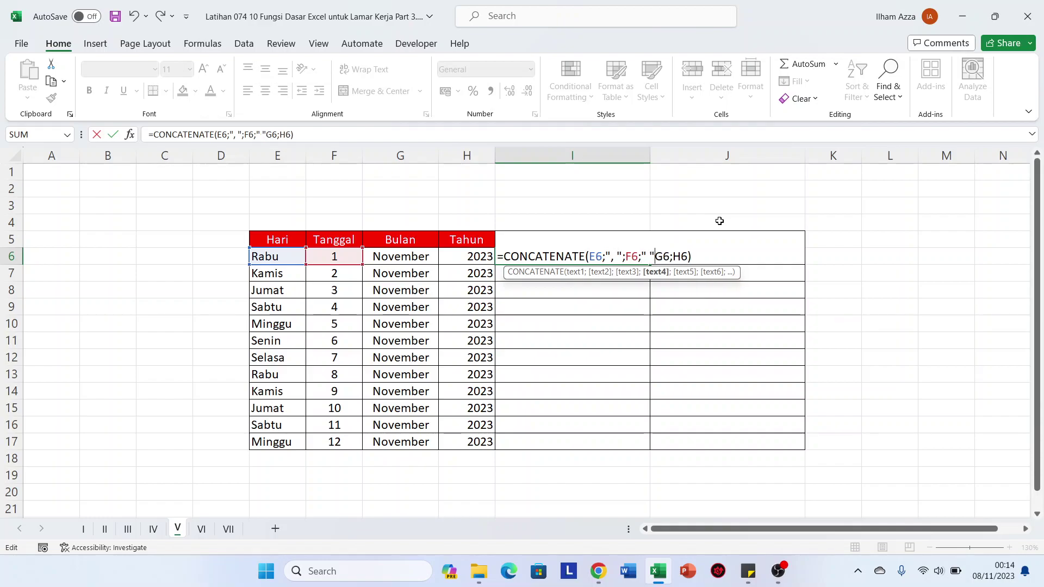
type(";")
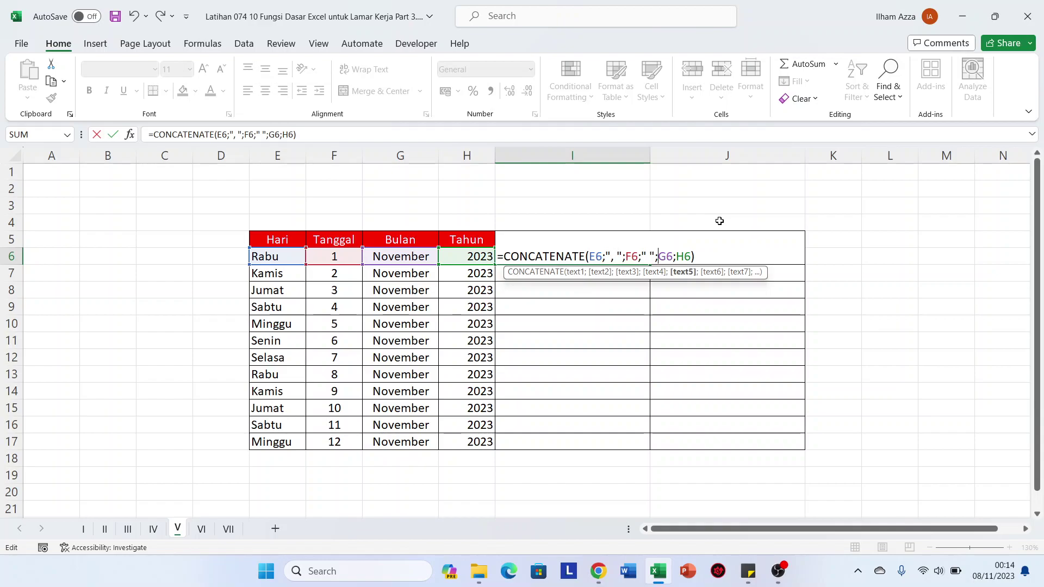
key("Right")
type("\"")
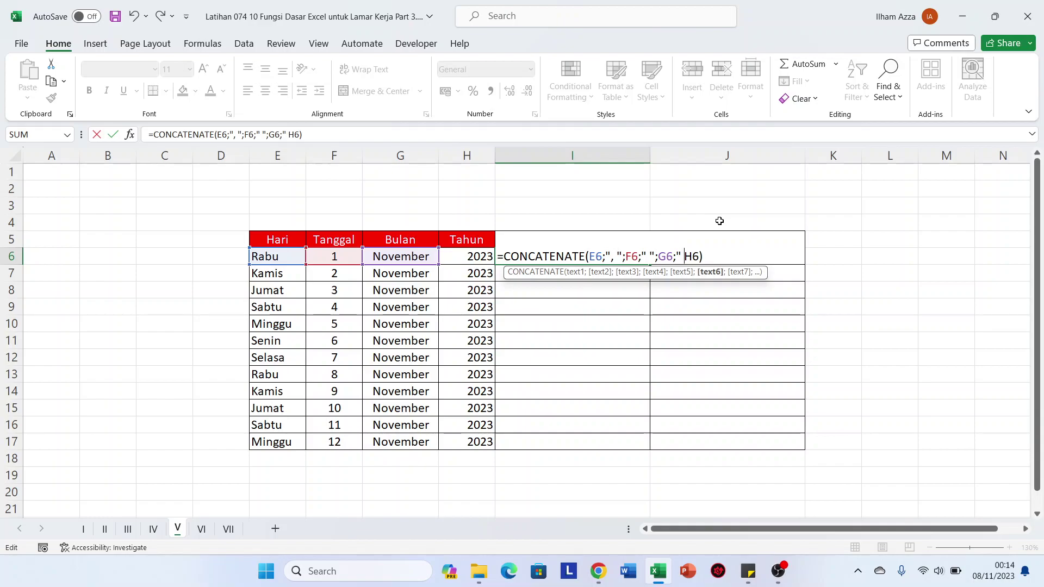
type(" \"")
type(";")
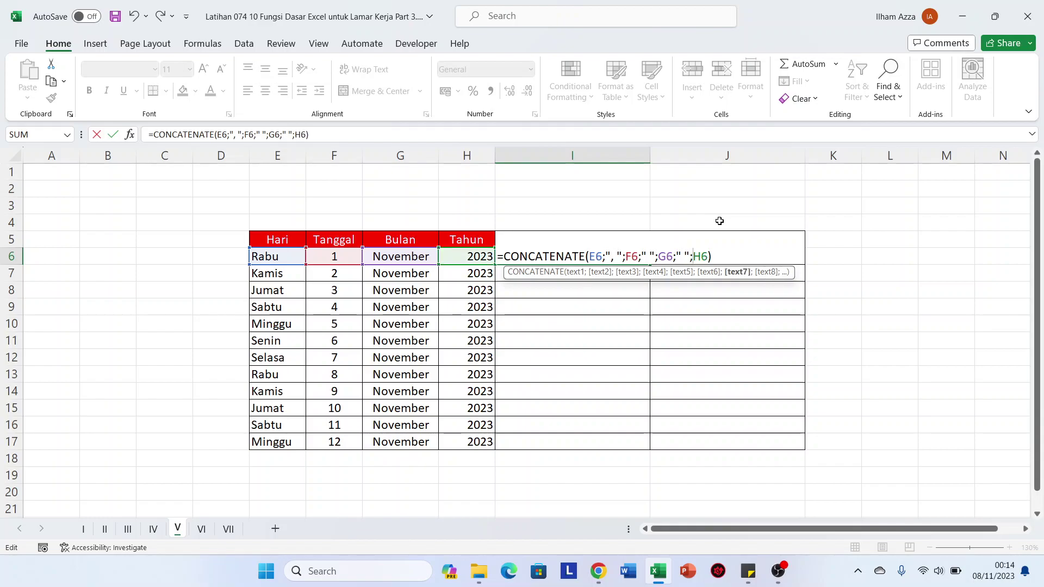
key("Return")
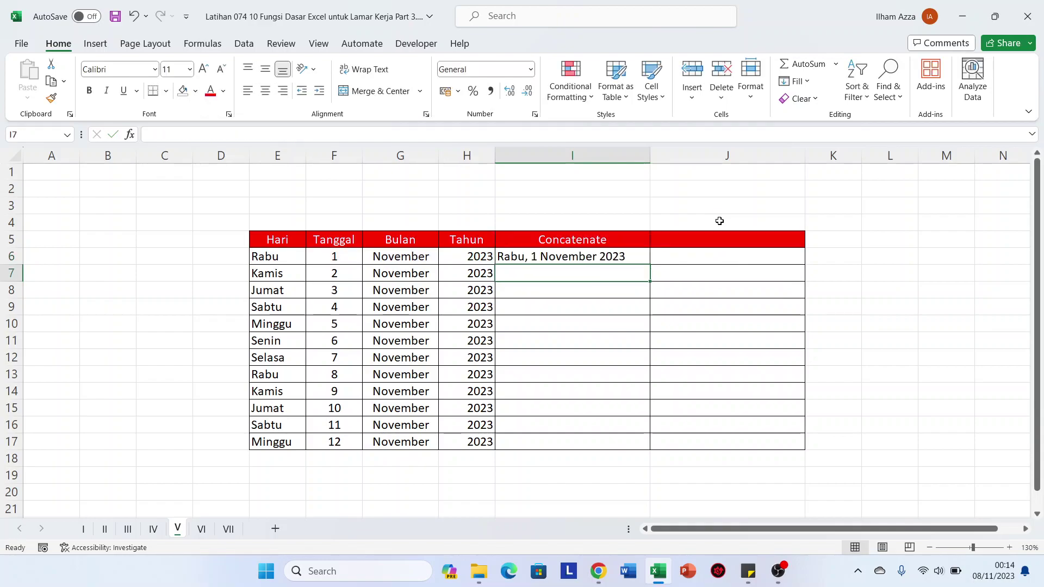
left_click(618, 252)
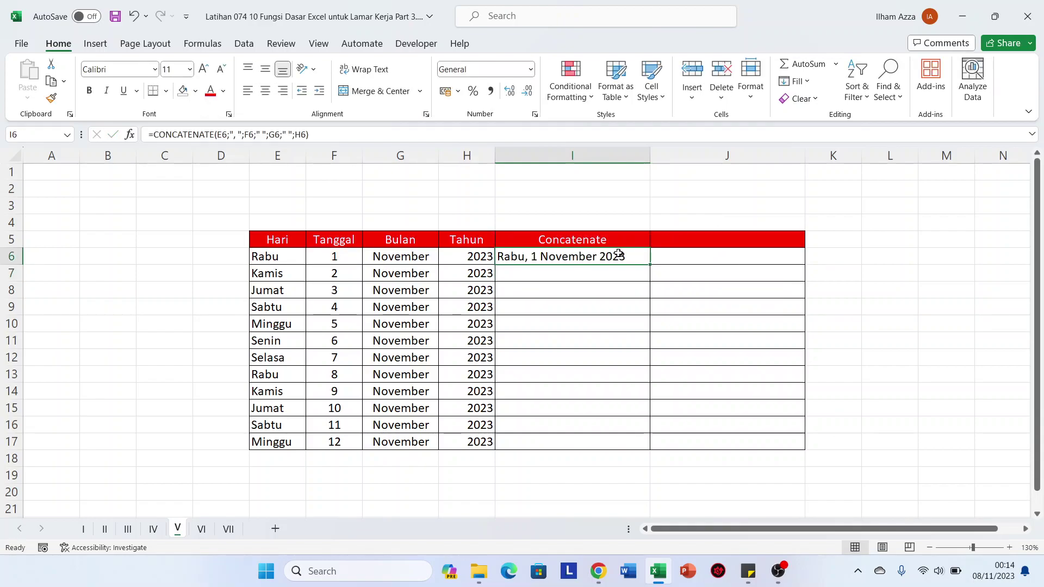
double_click(648, 265)
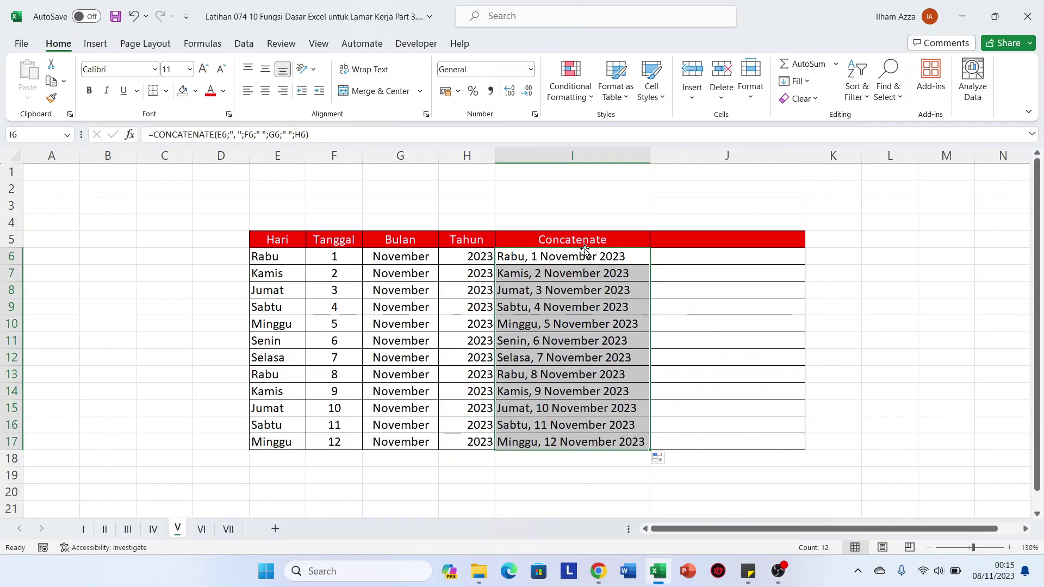
- Start a formula in J6 that joins E6 and F6 with a comma and space: =E6&", "&F6
left_click(661, 253)
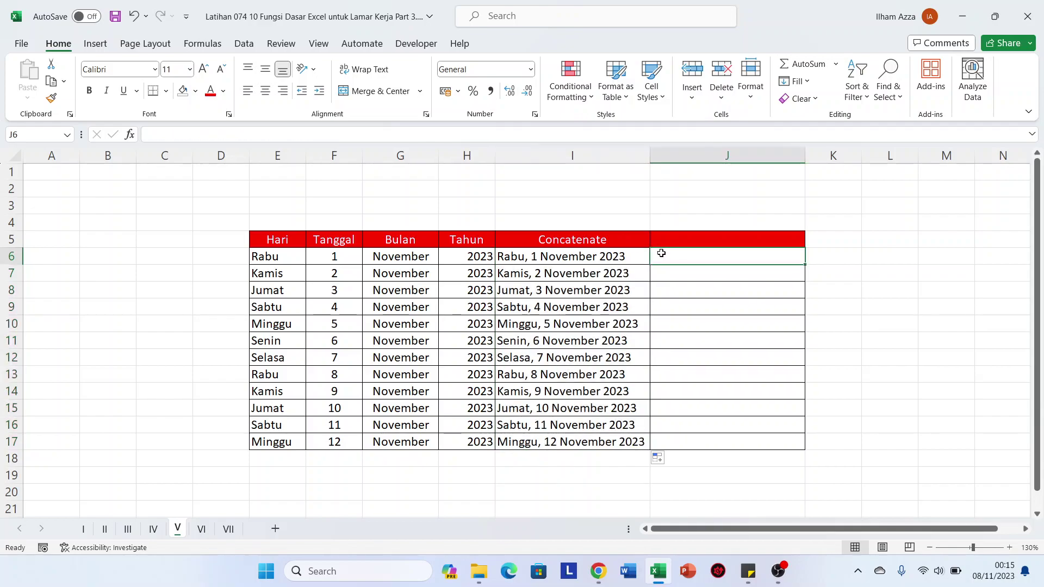
type("=")
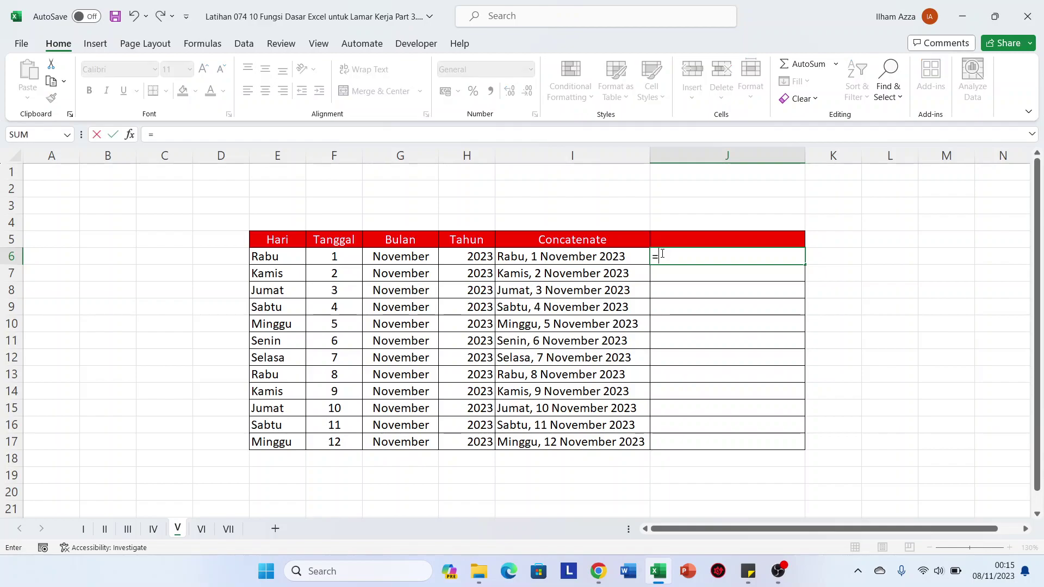
left_click(264, 257)
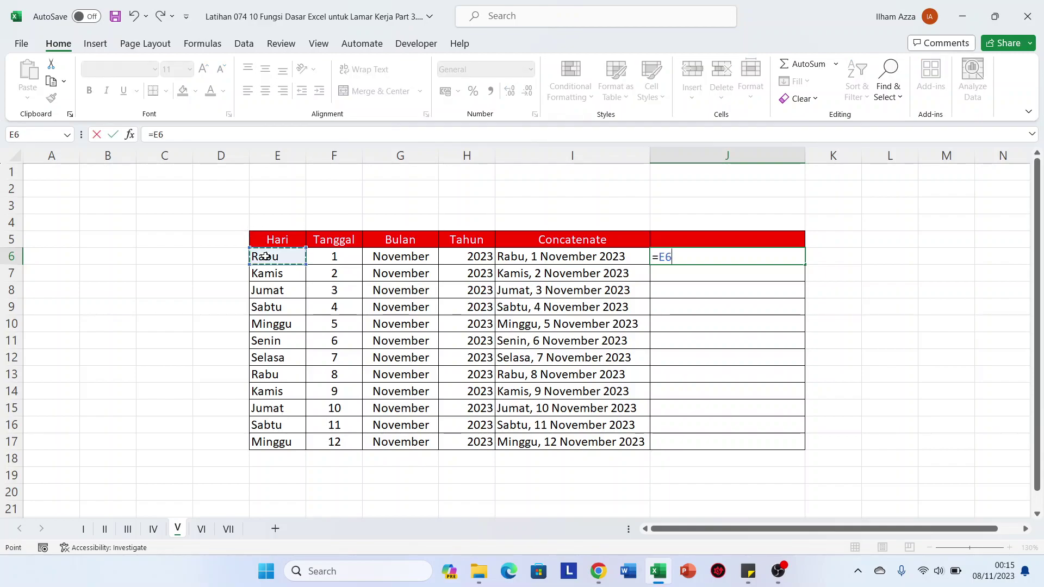
type("&\",")
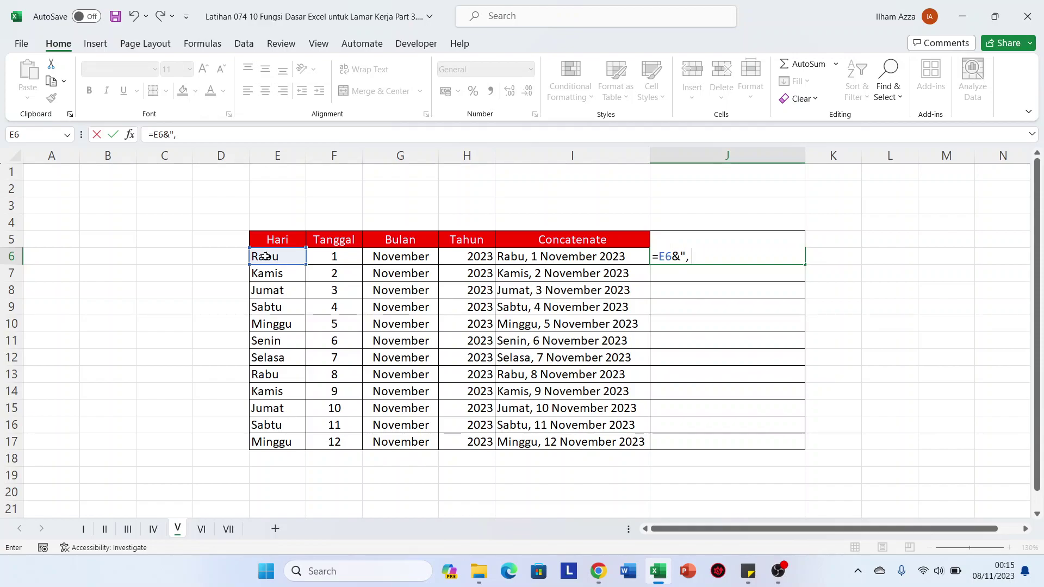
type("\"&")
left_click(325, 253)
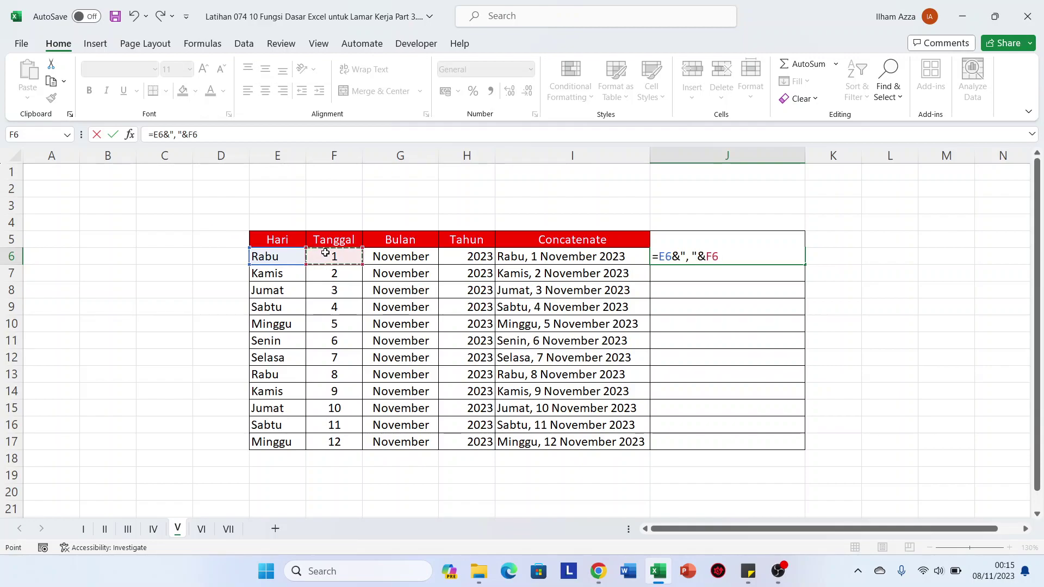
- Extend the J6 formula with &" "&G6&" "&H6 and fill it down the column through J17
type("&\" \"")
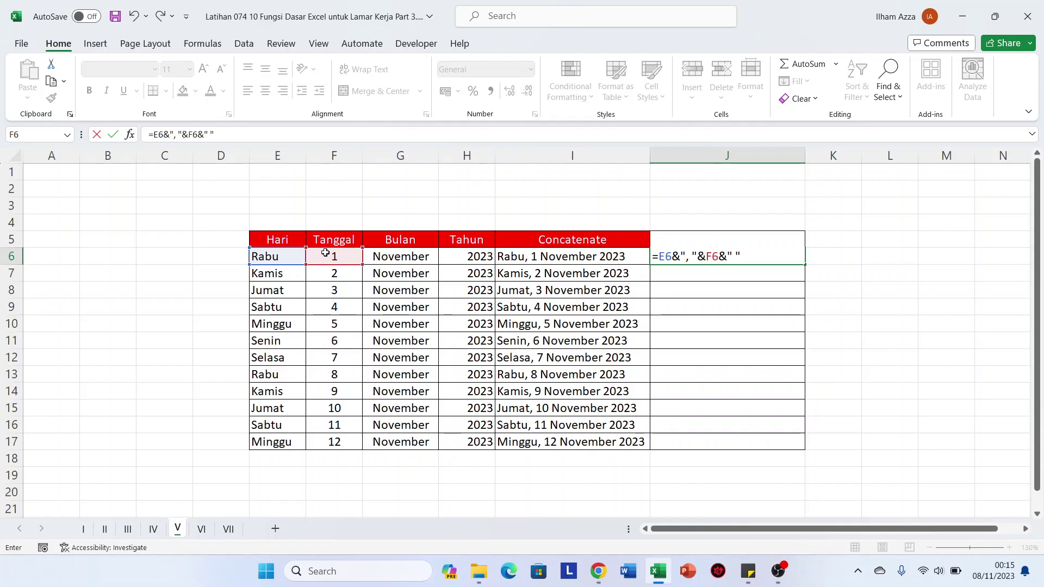
type("&")
left_click(384, 261)
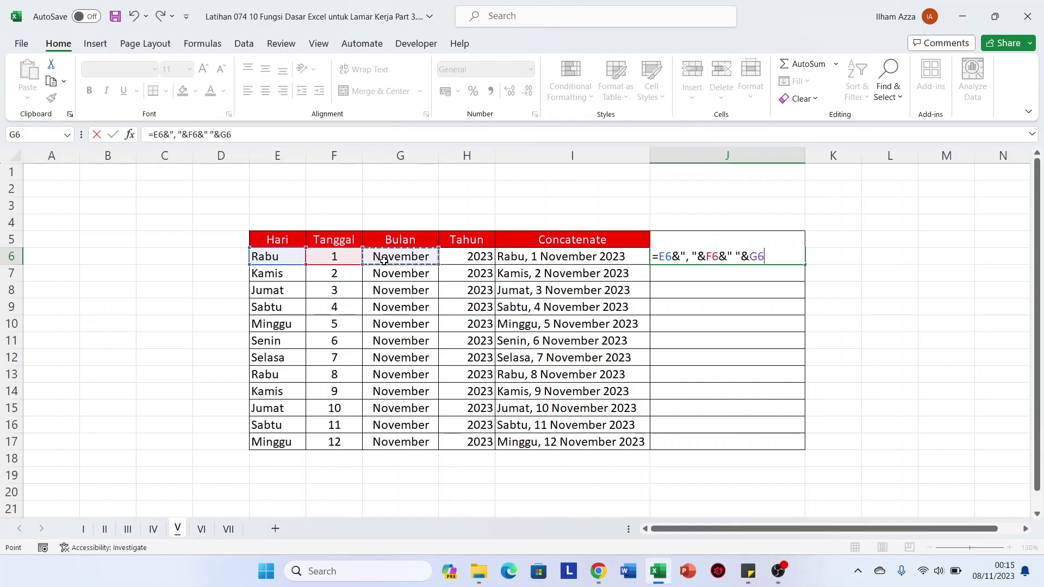
type("&")
type("&\" \"&")
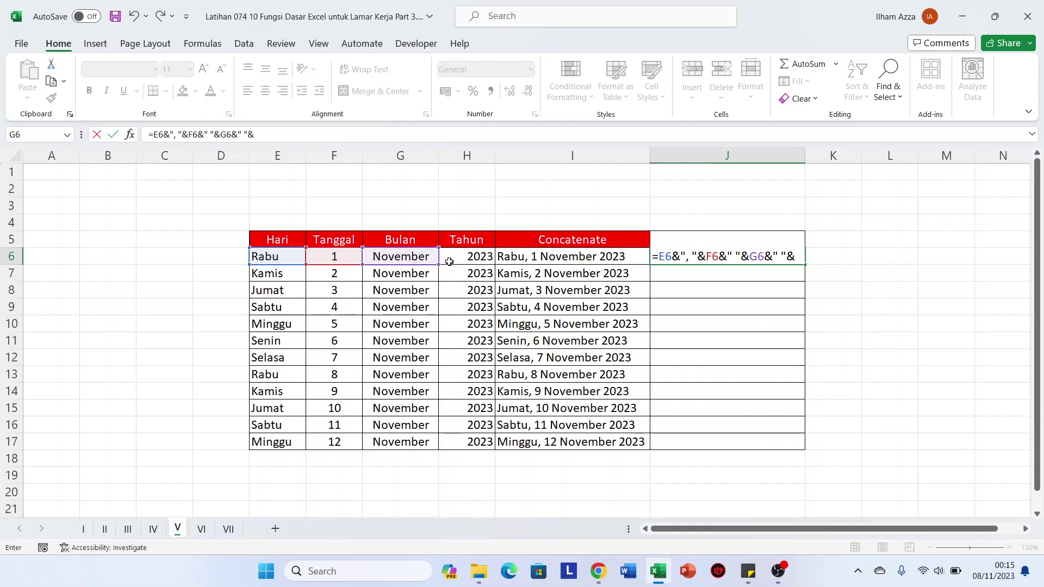
left_click(466, 258)
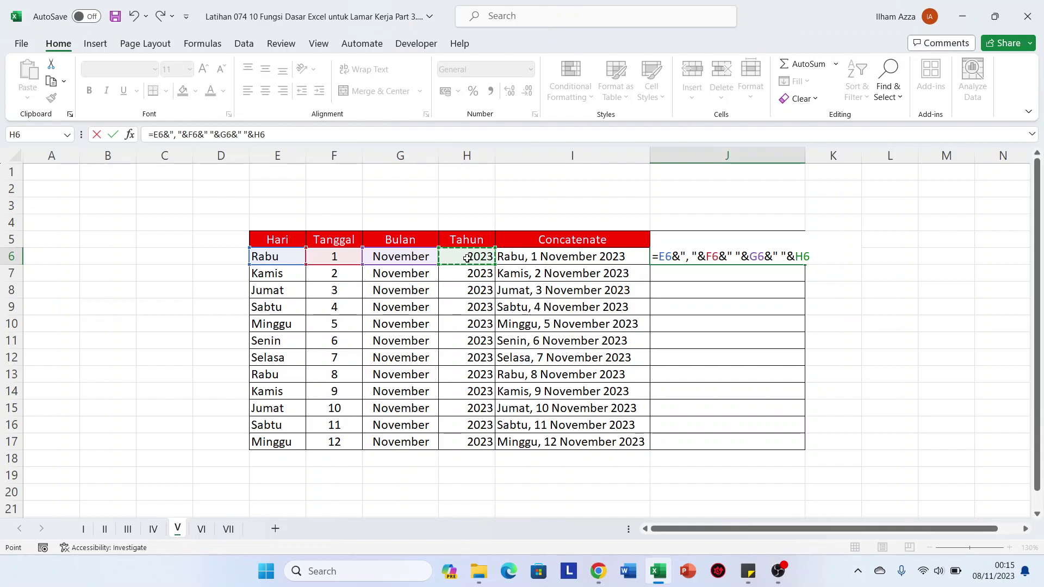
key("Return")
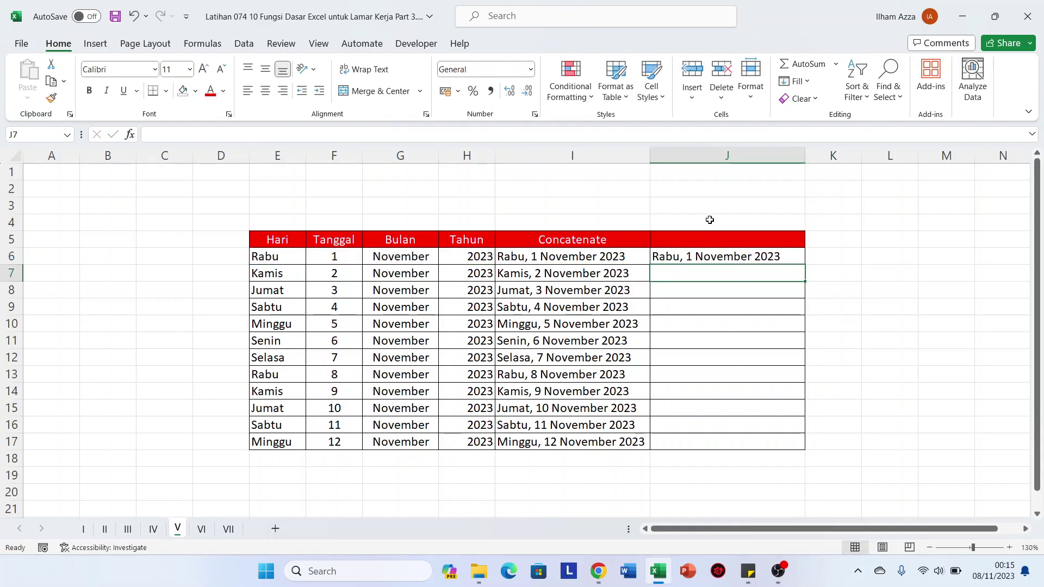
left_click(745, 256)
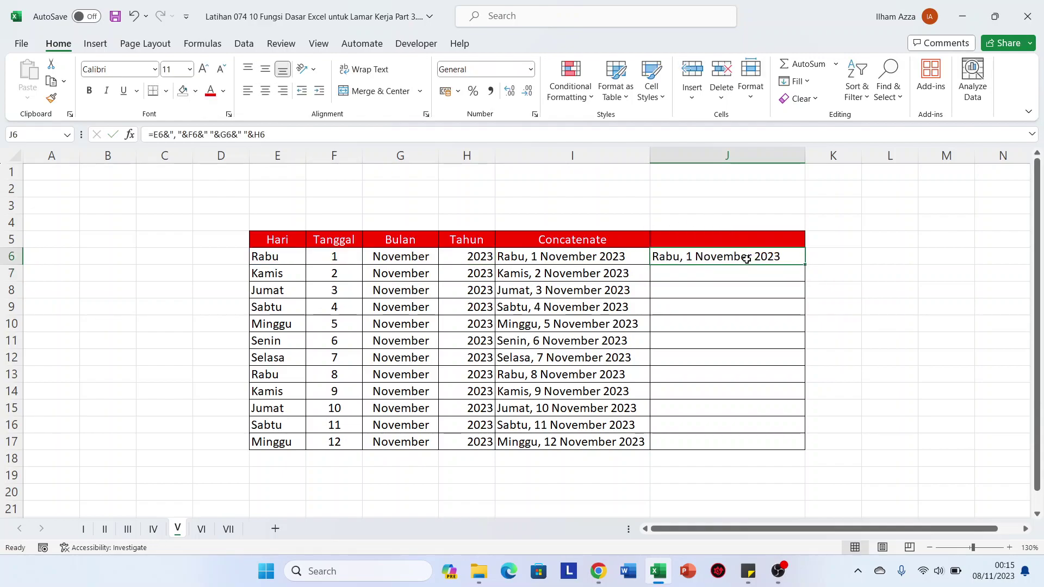
double_click(803, 265)
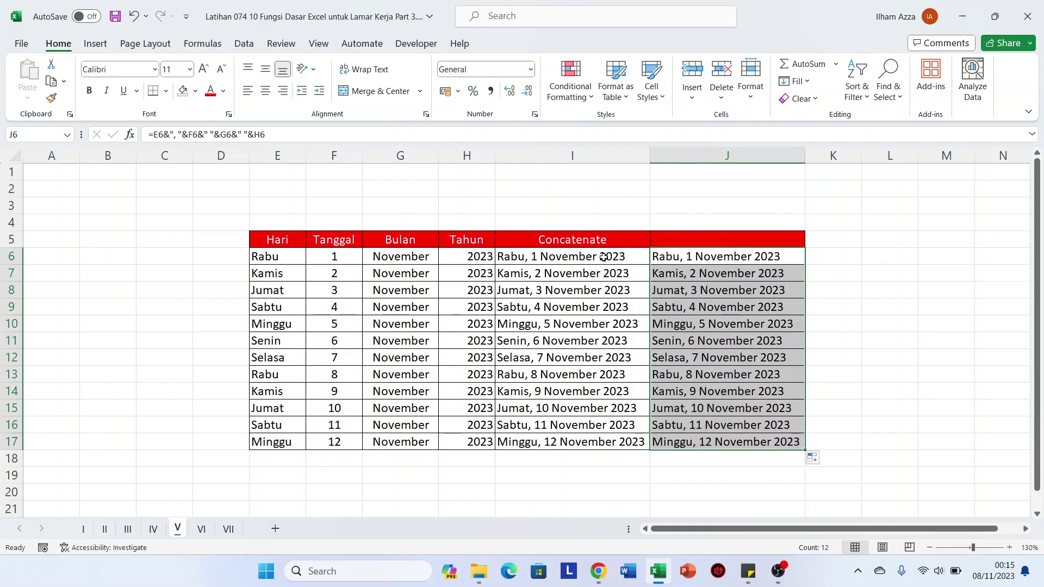
- Examine the CONCATENATE formula in I6 and the ampersand formula in J6 to compare them
left_click(573, 255)
double_click(573, 255)
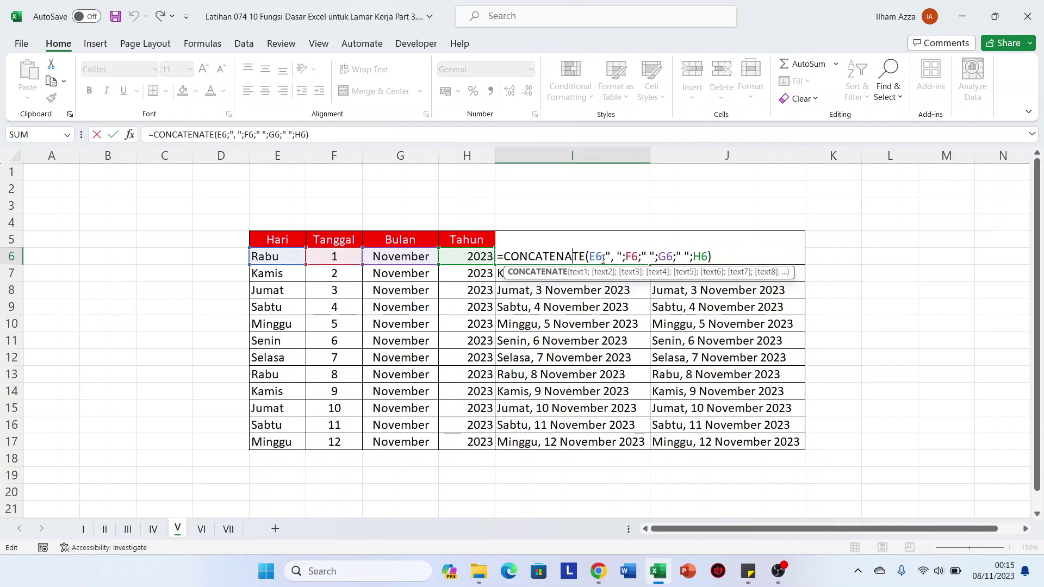
key("Escape")
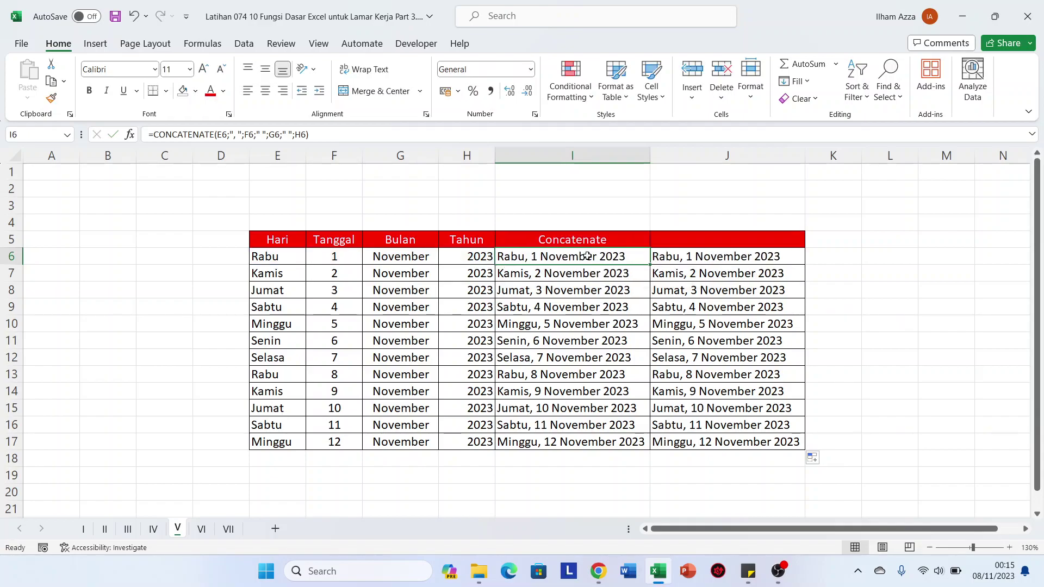
left_click(666, 256)
double_click(666, 256)
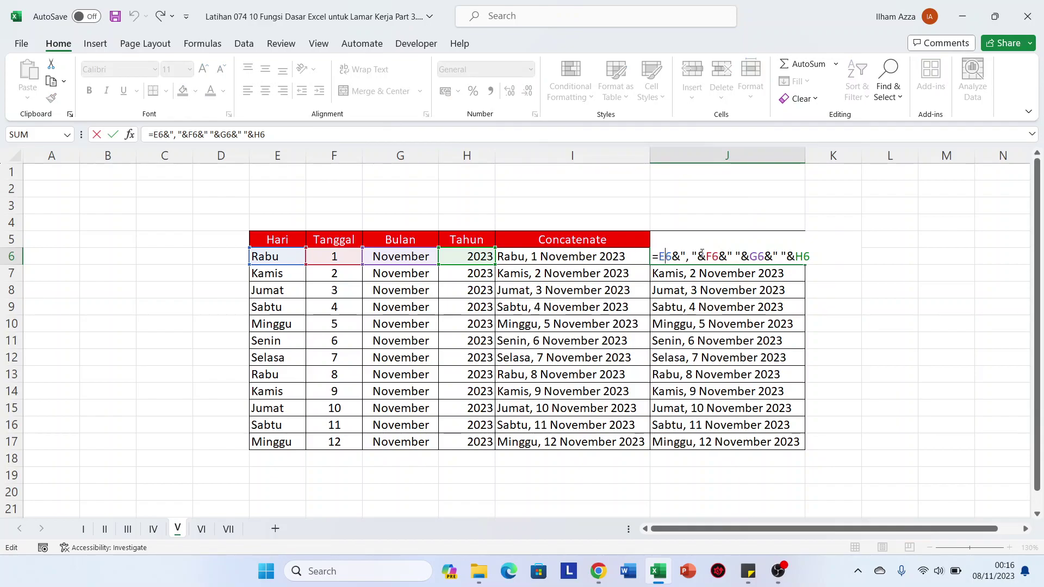
key("Escape")
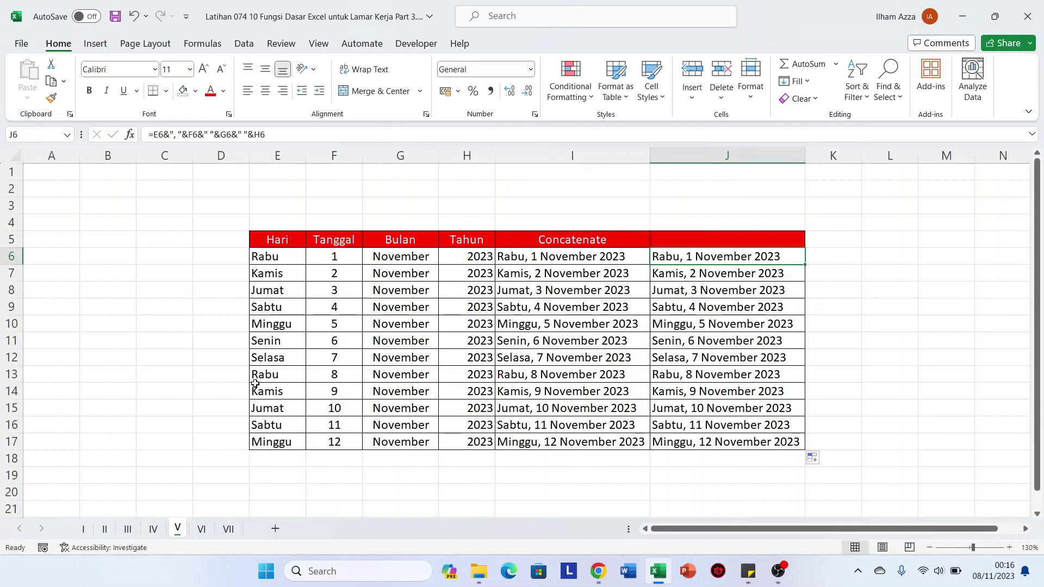
- On sheet VI, start a VLOOKUP in E5 under Nama Kota with lookup value D5 and the absolute table range $I$5:$J$9
left_click(202, 529)
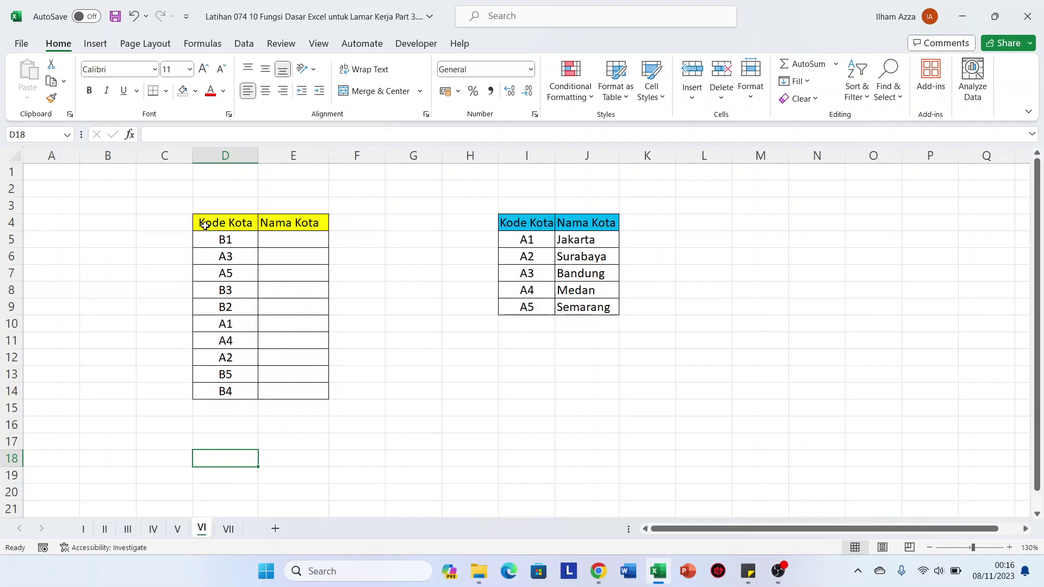
left_click(301, 238)
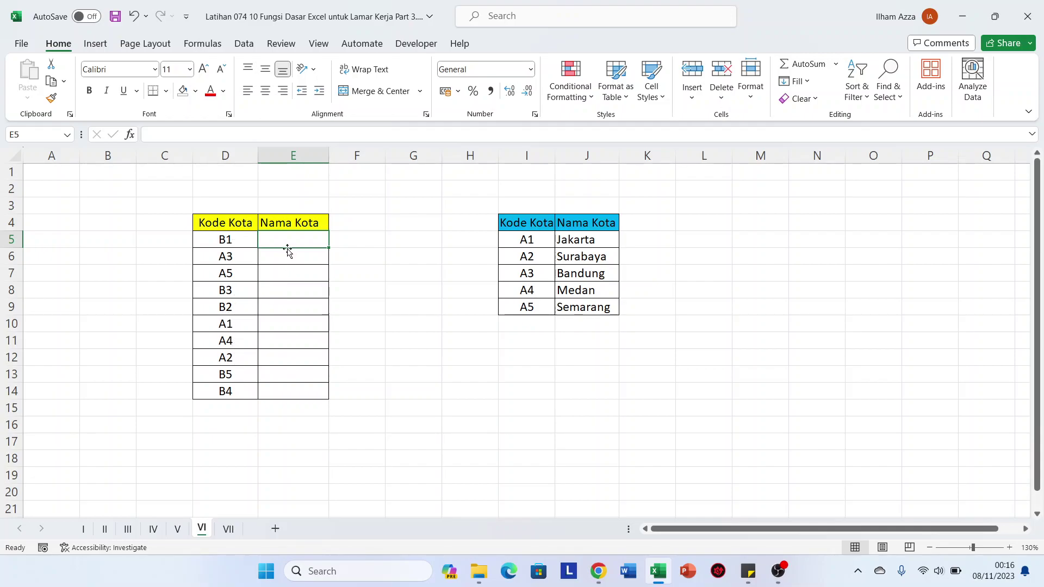
type("=")
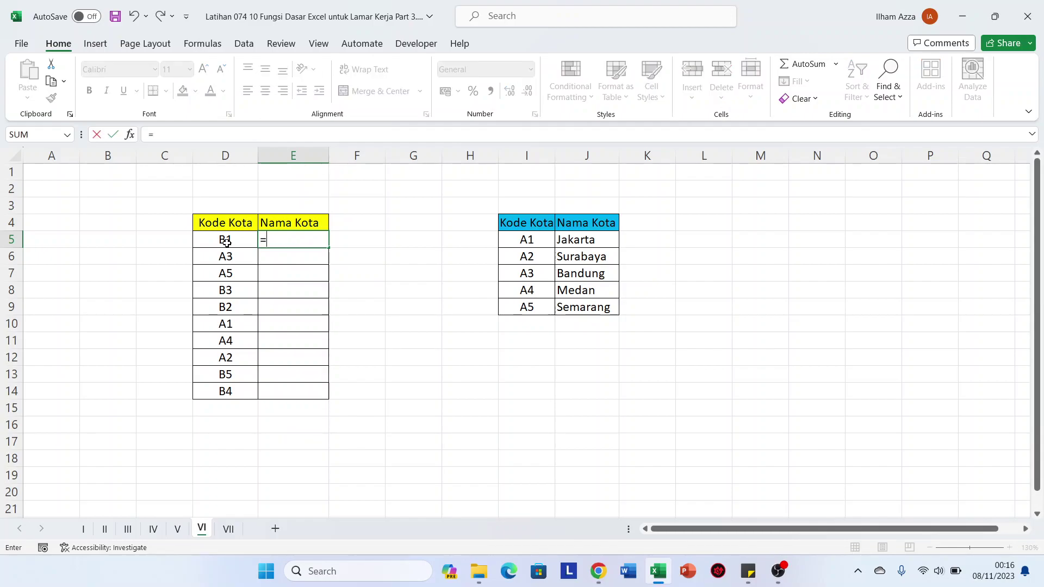
type("vlo")
key("Tab")
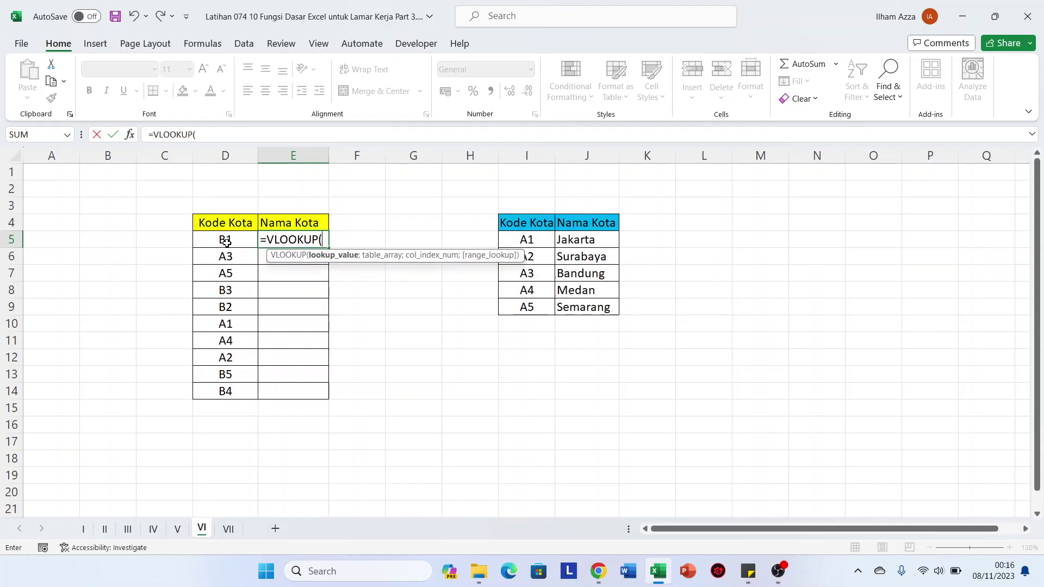
left_click(219, 238)
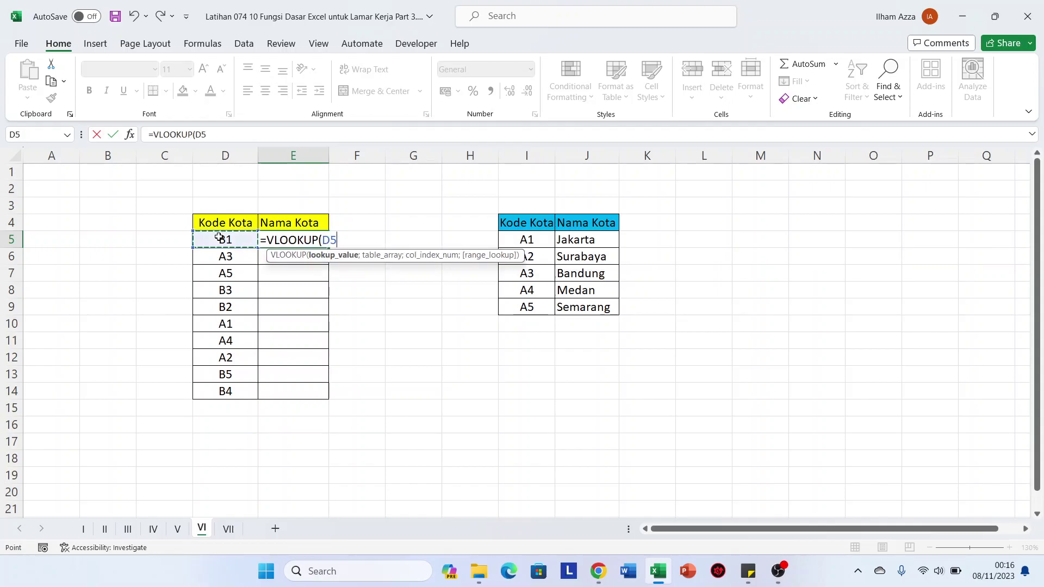
type(";")
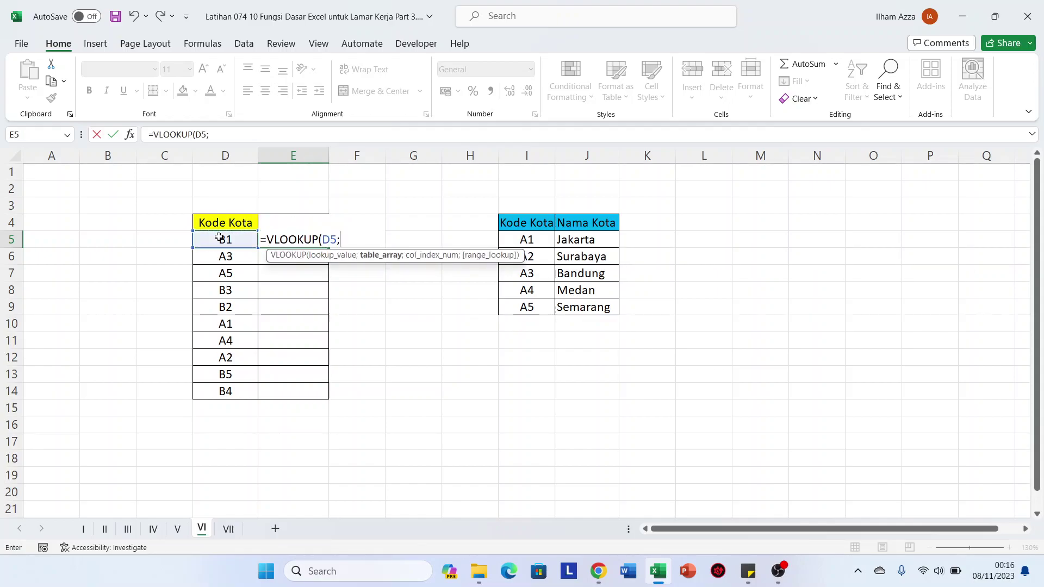
left_click_drag(538, 238, 587, 311)
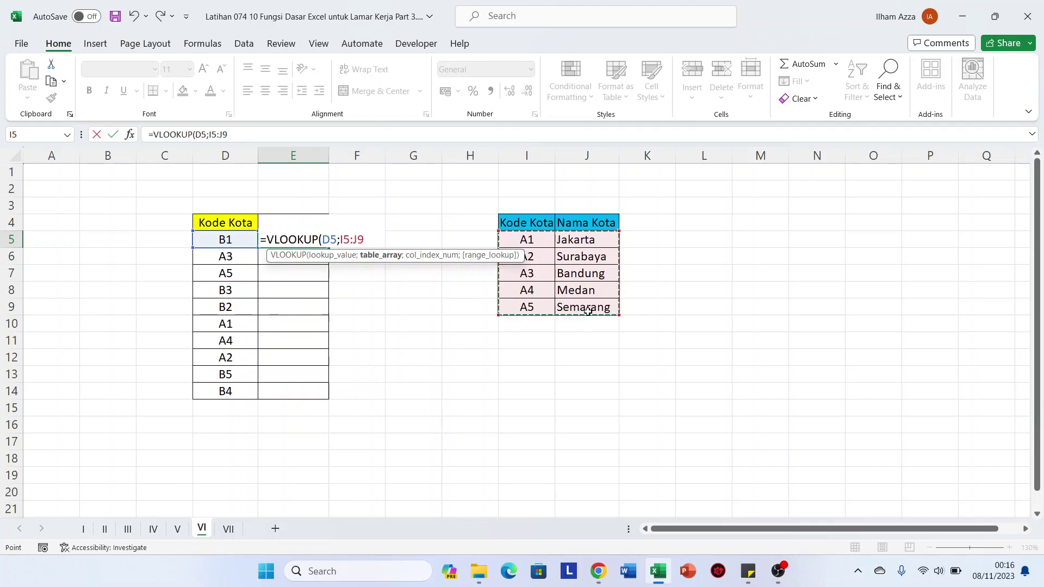
key("F4")
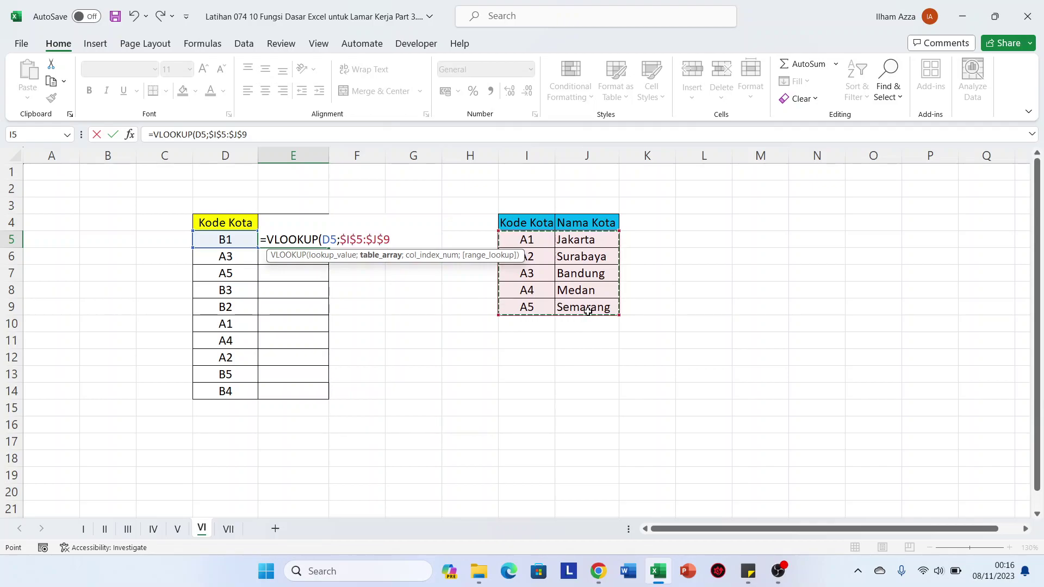
- Complete the E5 VLOOKUP with column index 2 and exact match FALSE, and fill it down the column through E14
type(";")
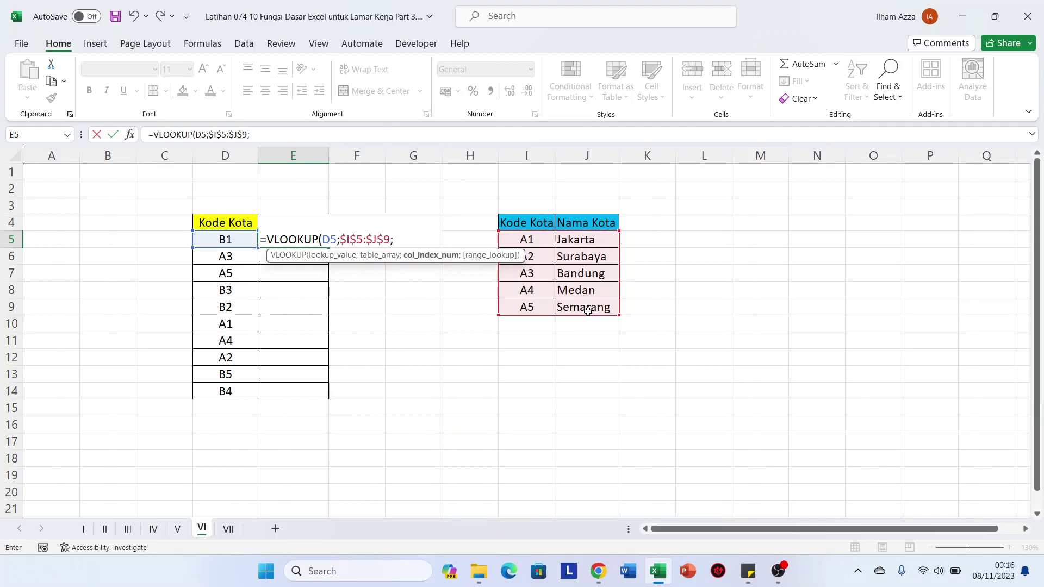
type("2;")
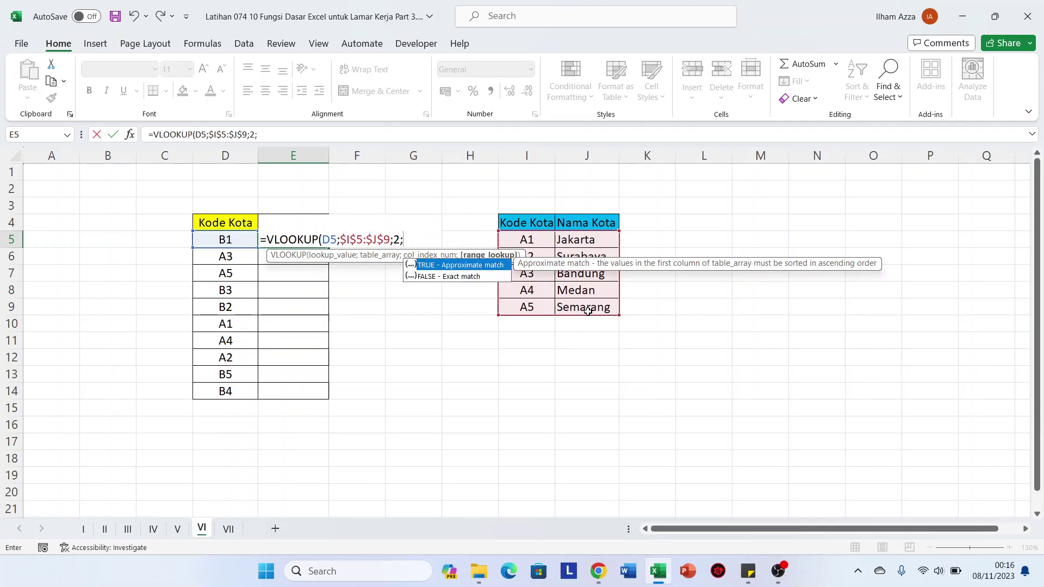
key("Down")
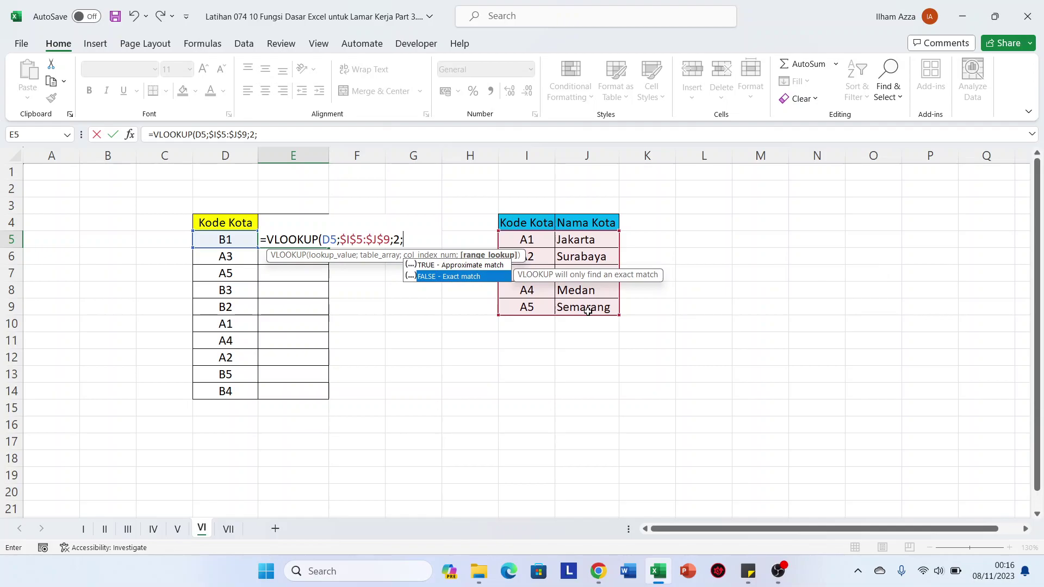
key("Tab")
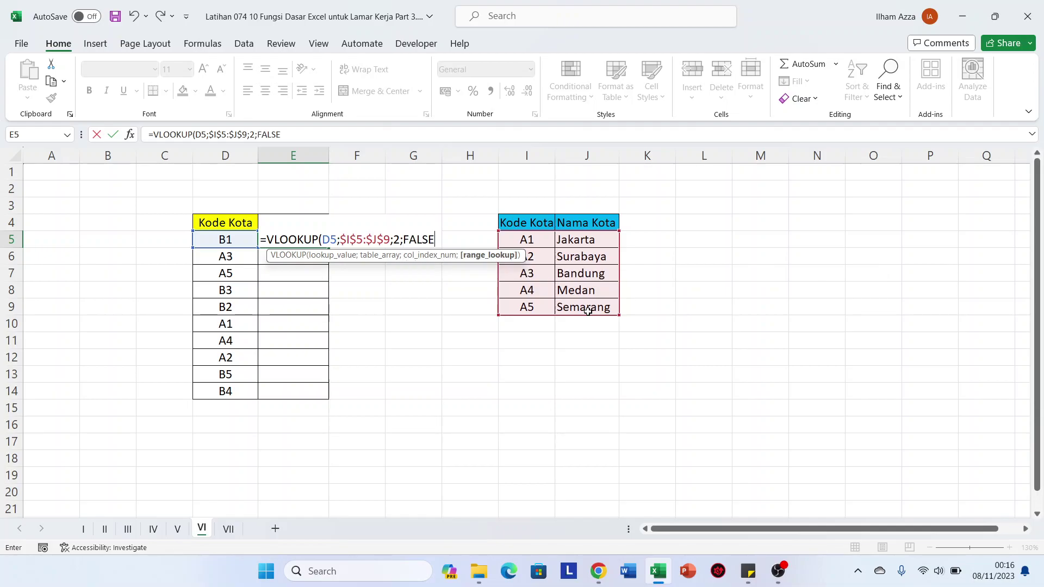
type(")")
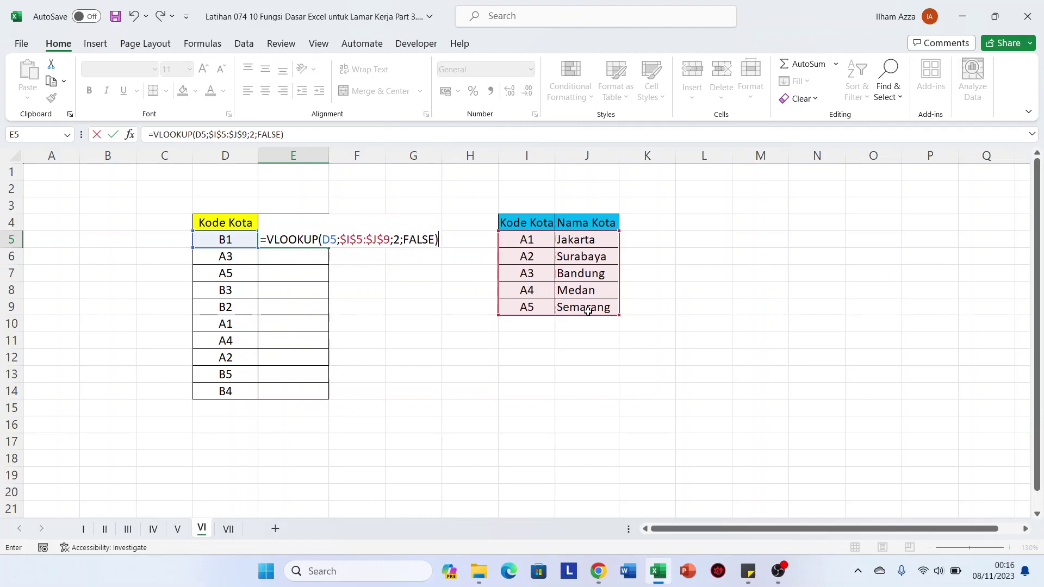
key("Return")
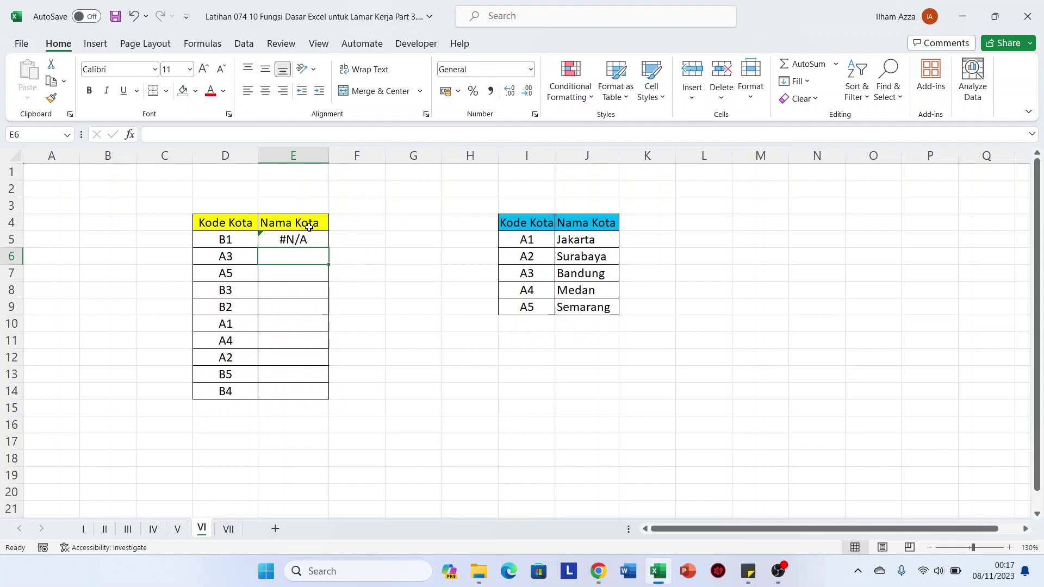
left_click(294, 239)
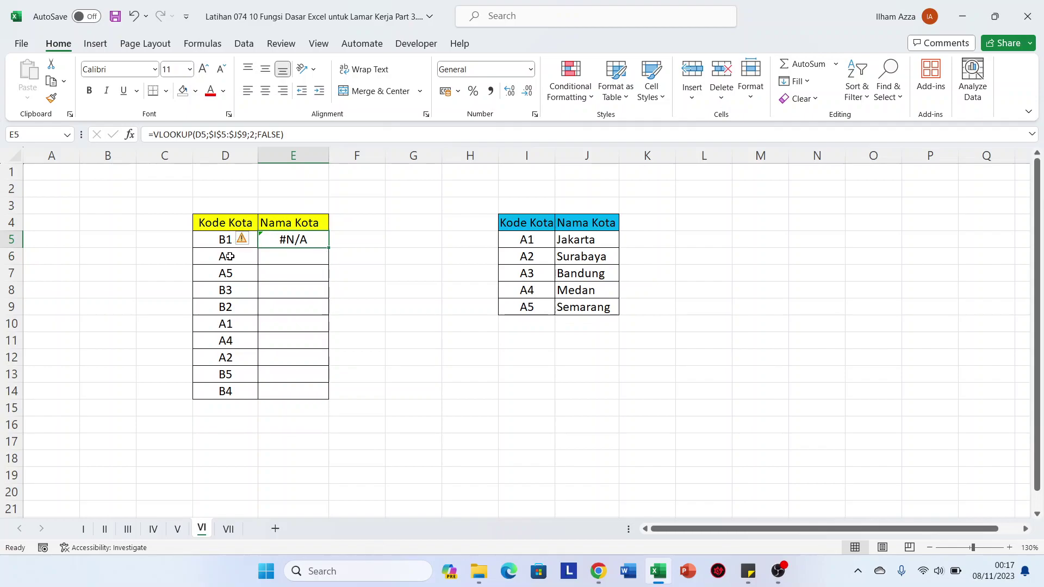
double_click(328, 247)
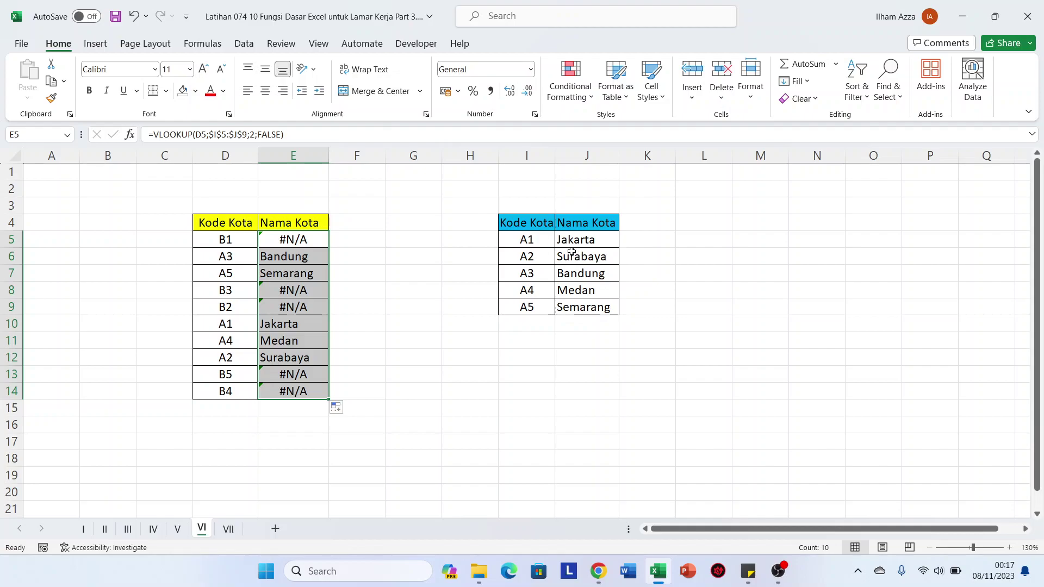
- Wrap the E5 VLOOKUP in IFERROR with the error value "Data Tidak ada di database", accepting the proposed correction of the closing quote
double_click(286, 239)
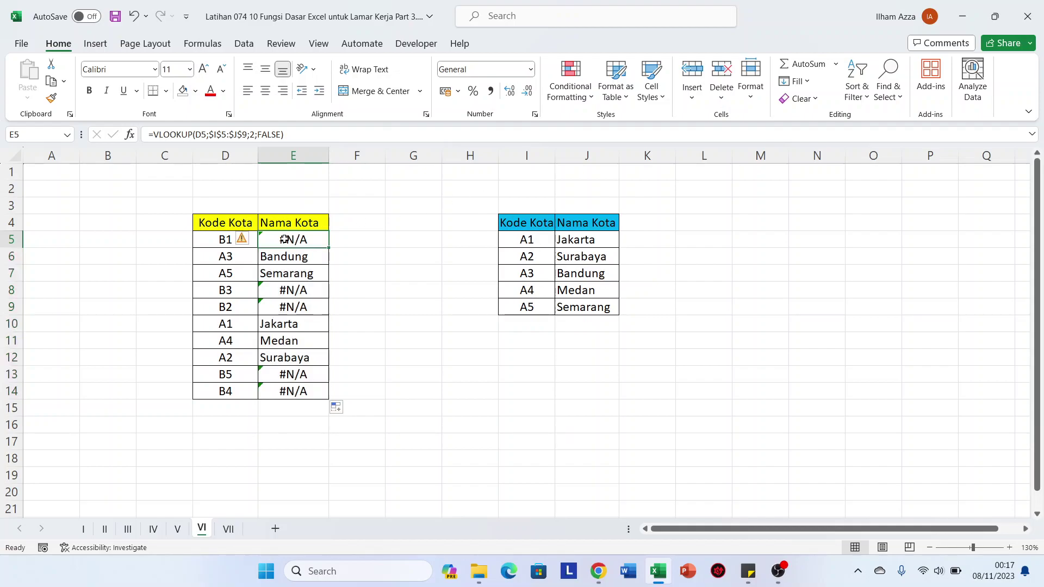
left_click(269, 234)
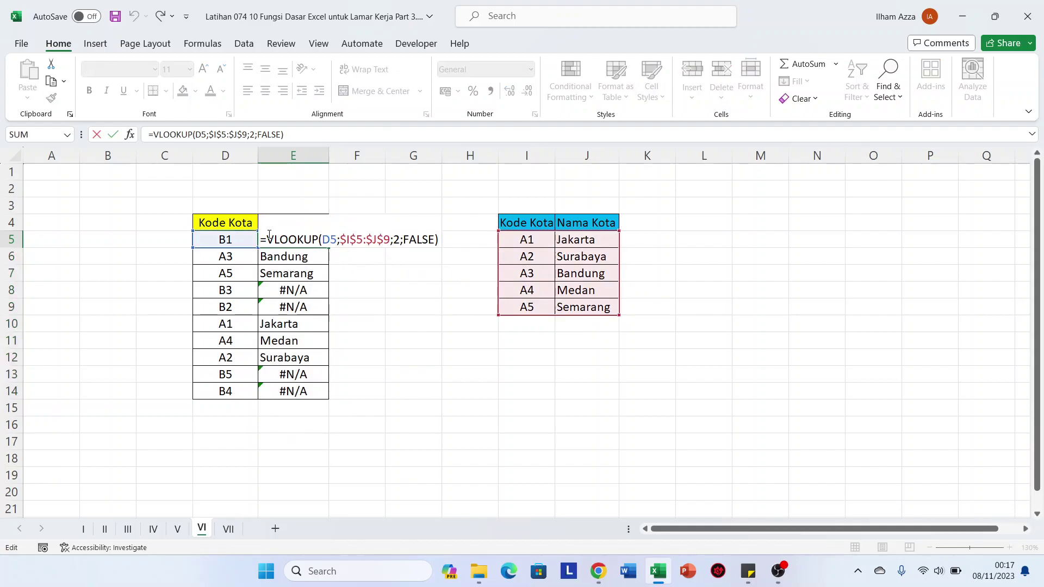
type("if")
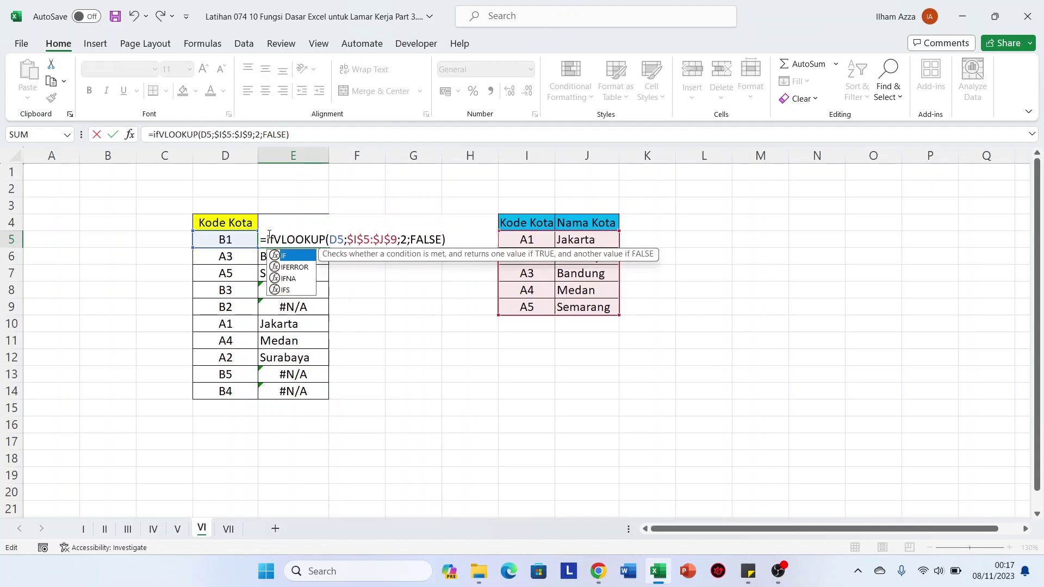
type("e")
key("Tab")
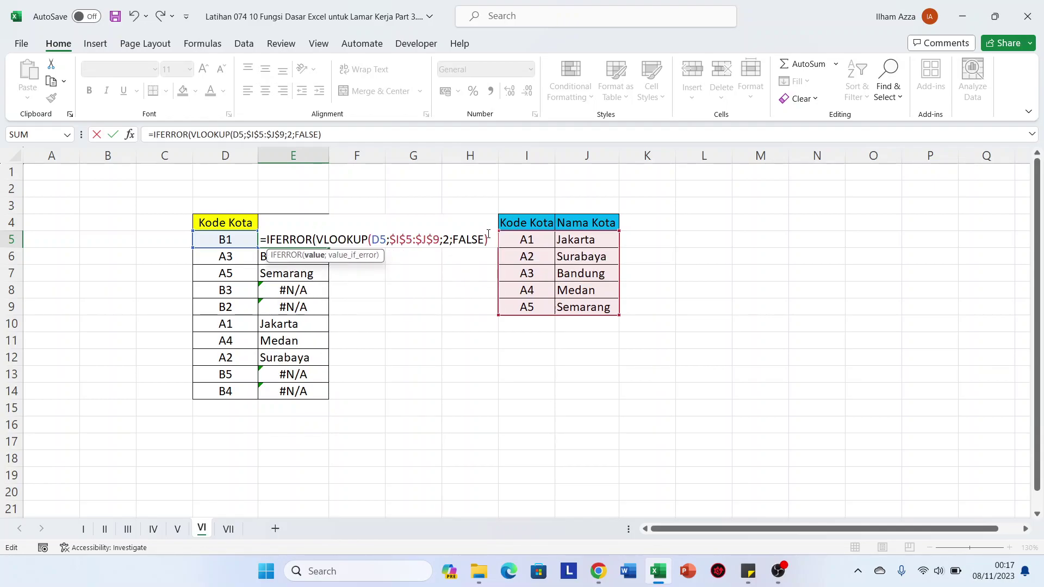
left_click(491, 239)
type(";")
type("\"")
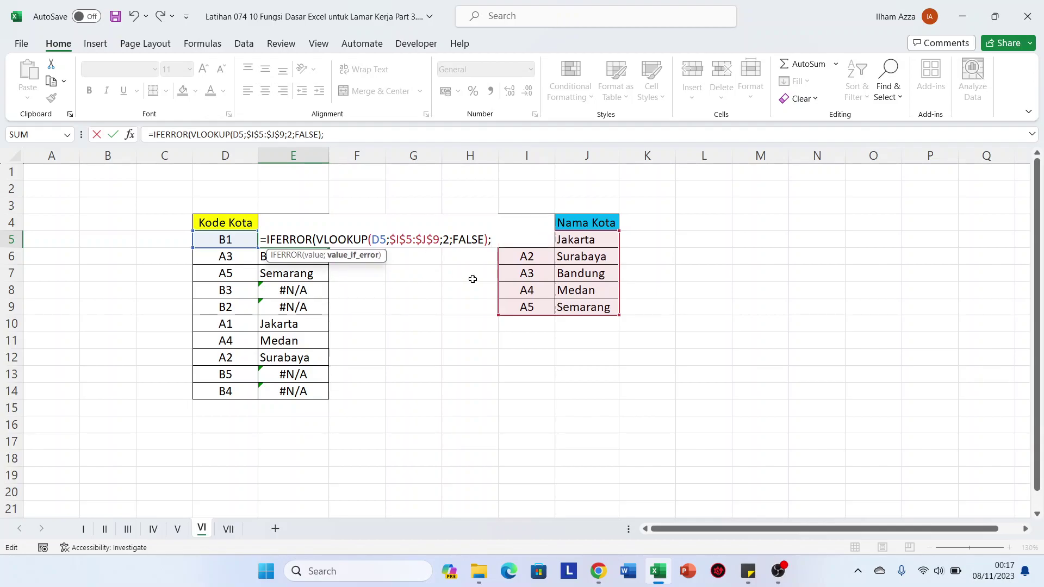
type("Data Tidak ada di databa")
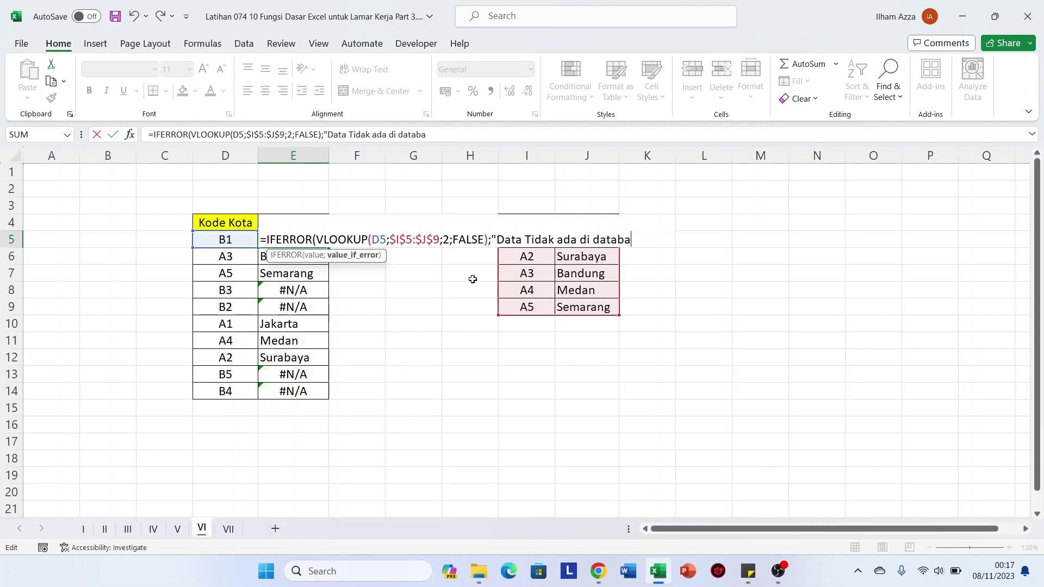
type("se")
key("Return")
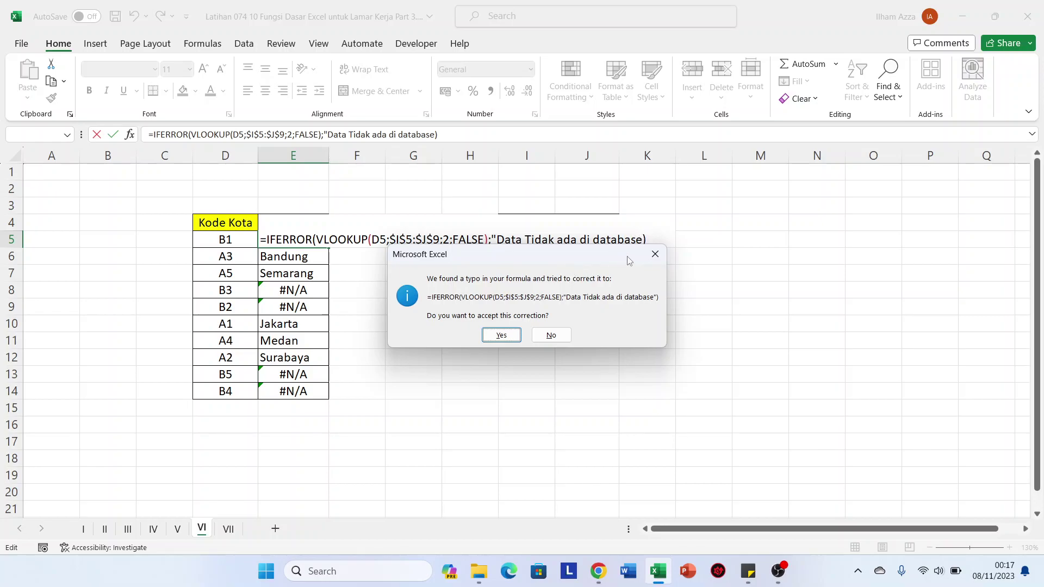
left_click(501, 335)
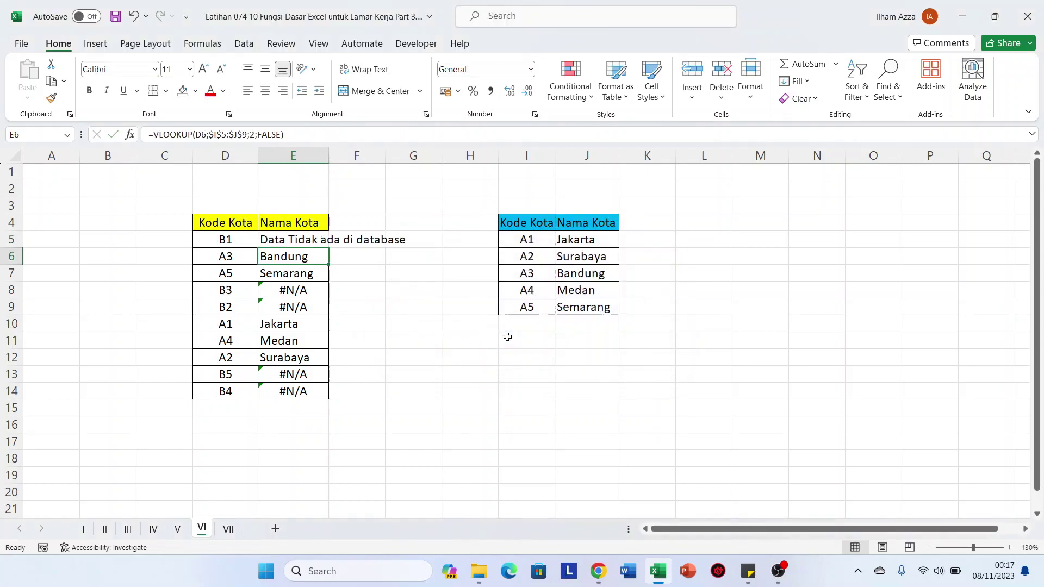
- Auto-fit column E to its contents and fill the E5 IFERROR formula down through E14
double_click(328, 158)
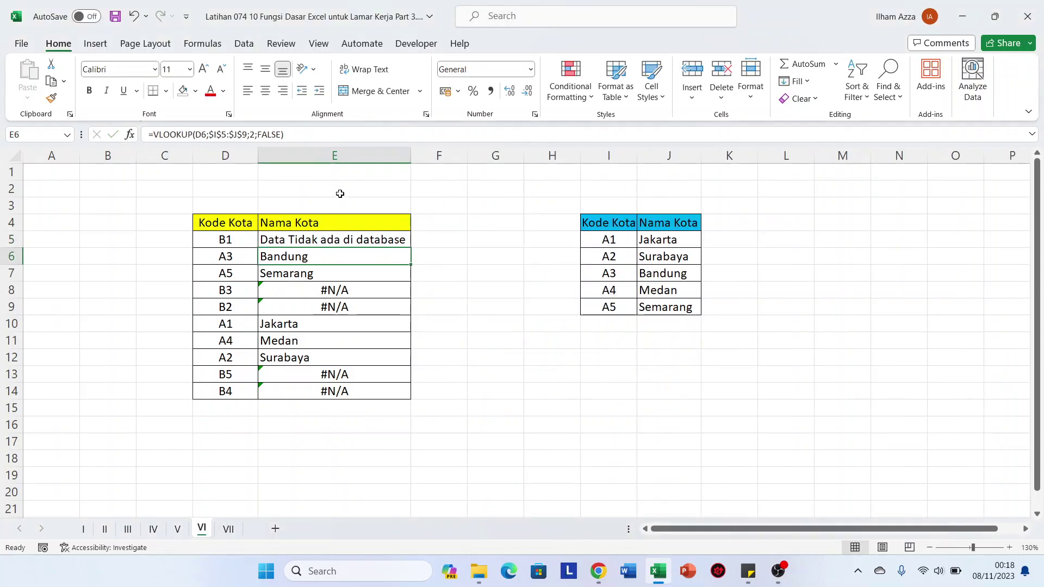
left_click(357, 239)
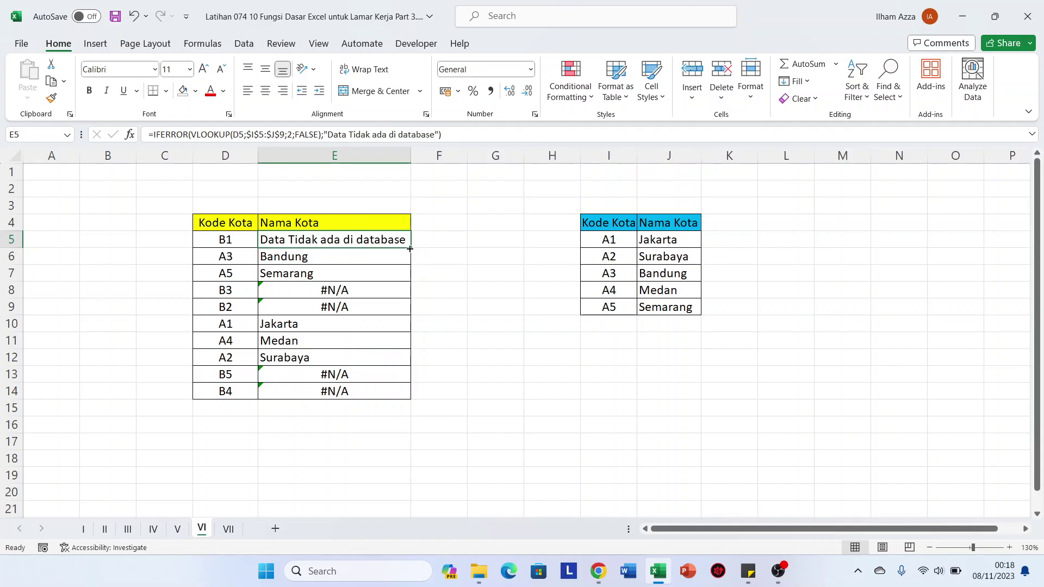
double_click(410, 248)
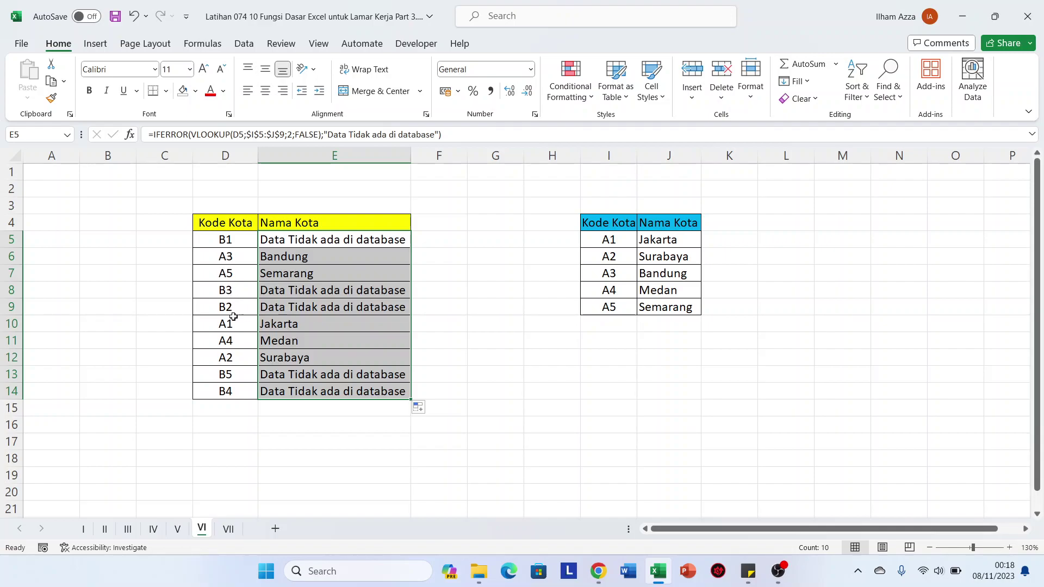
- Compare the city codes and lookup table on sheet VI with the Kode Kota table on sheet VII
left_click(284, 377)
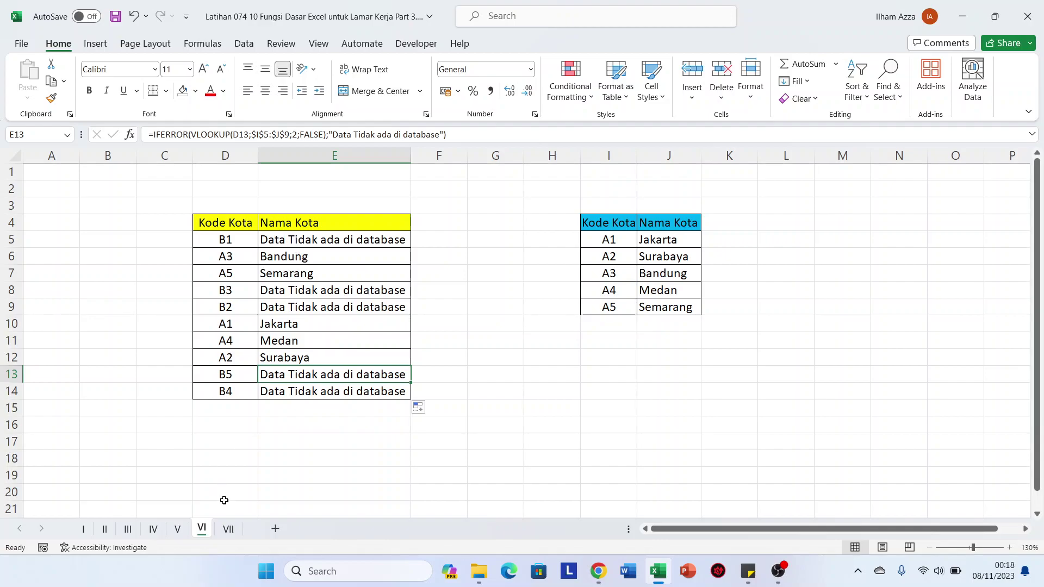
left_click(229, 529)
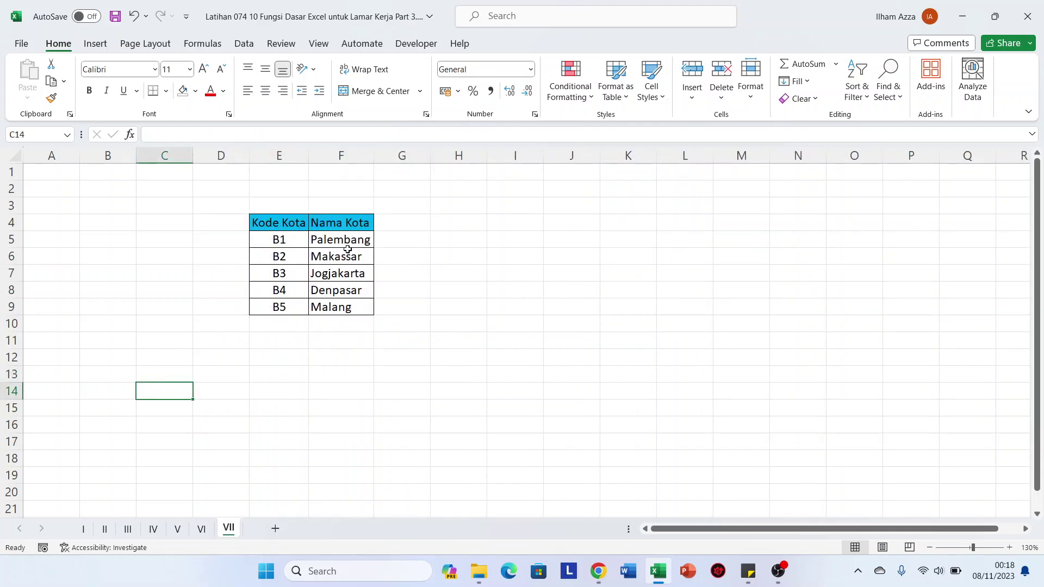
left_click(201, 529)
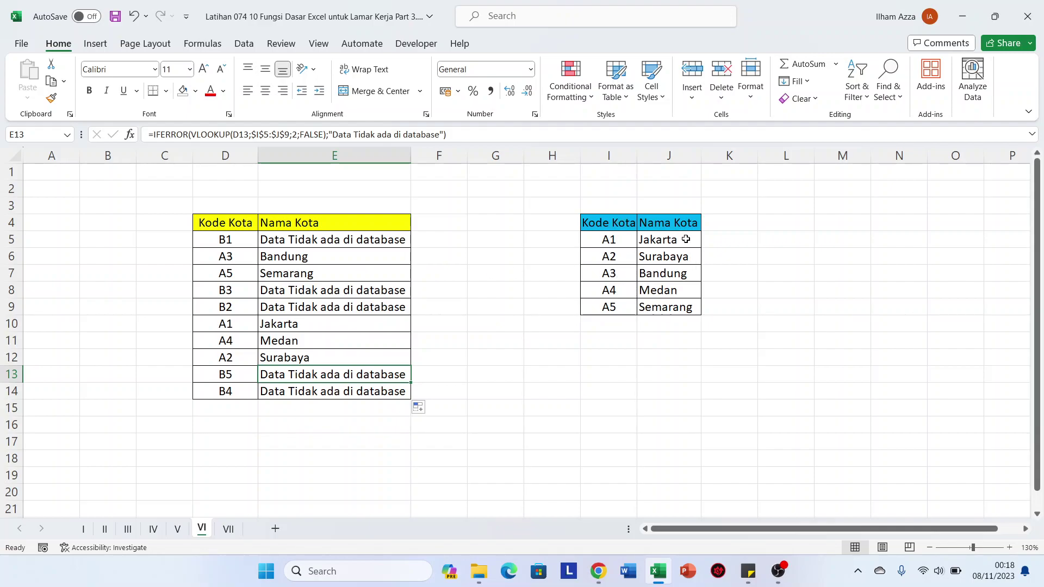
left_click(227, 528)
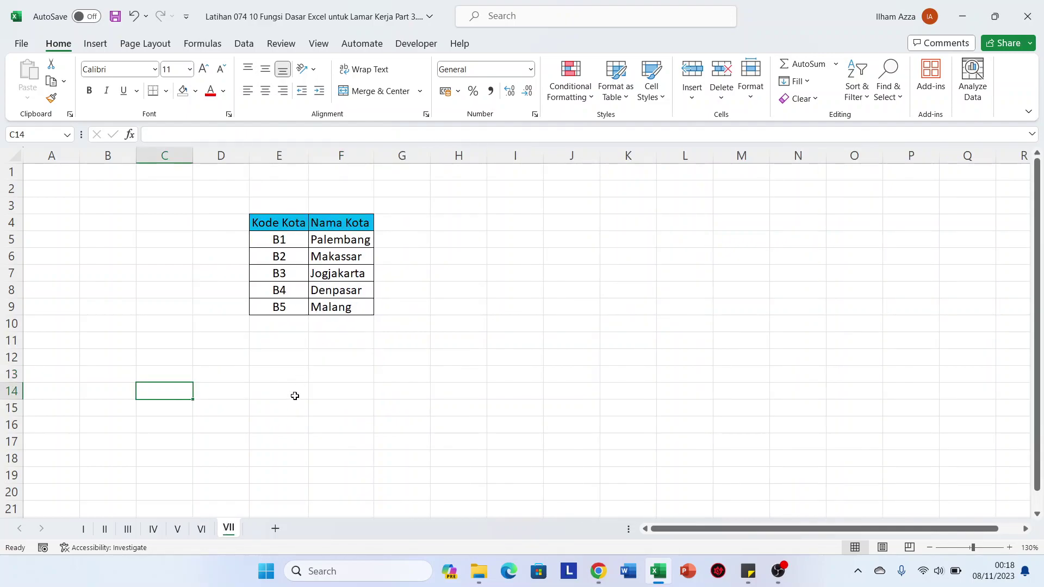
left_click(198, 527)
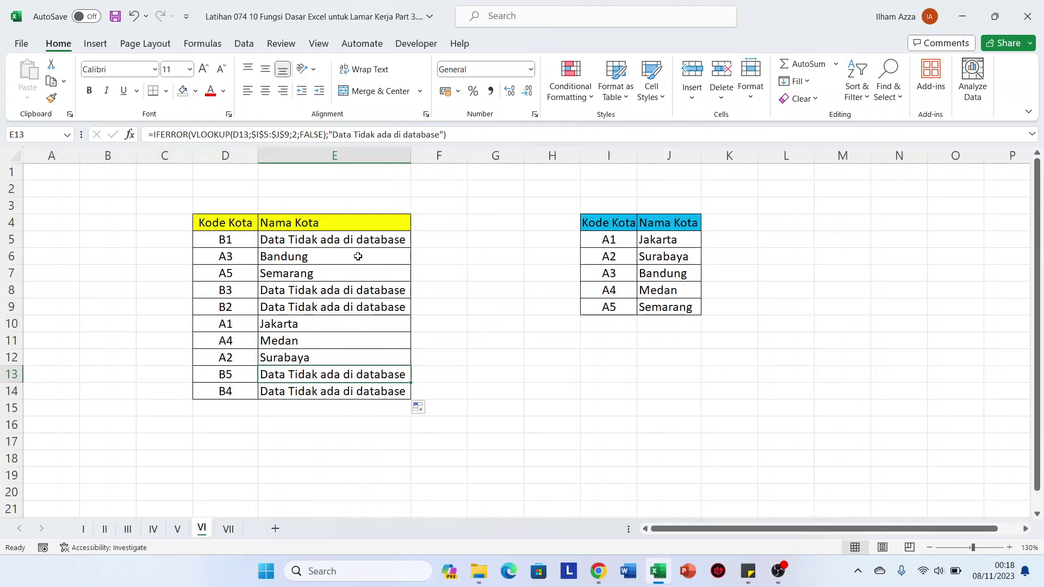
- Replace the error text in the E5 IFERROR formula with a second VLOOKUP that uses D5 as its lookup value
double_click(349, 239)
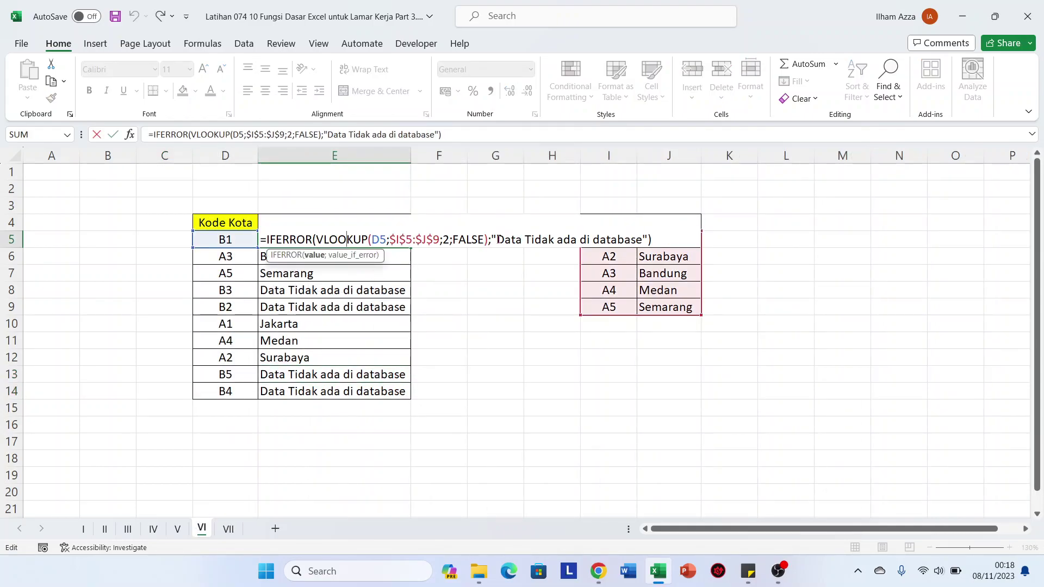
left_click_drag(491, 240, 648, 239)
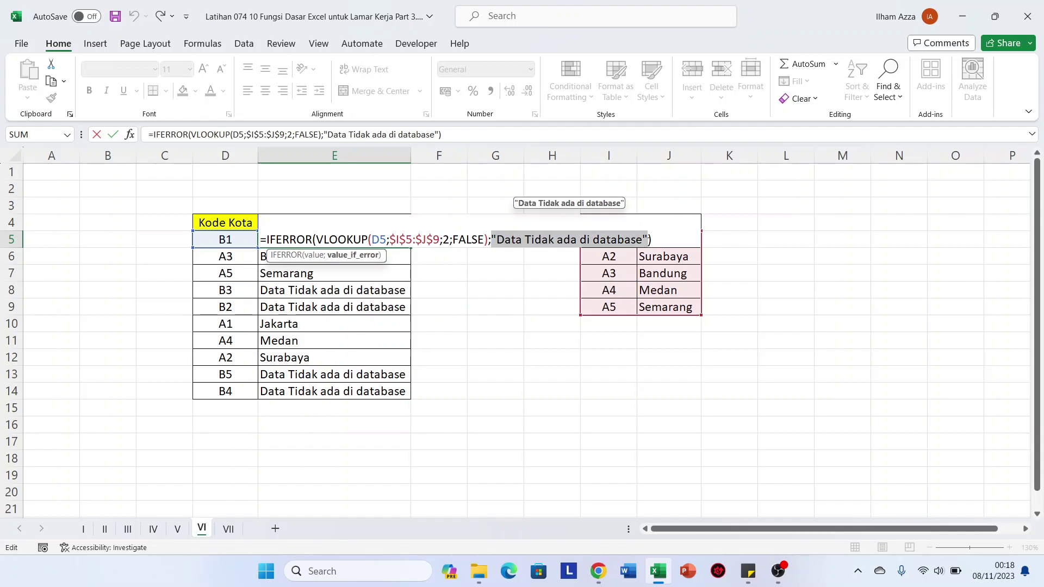
type("vlo")
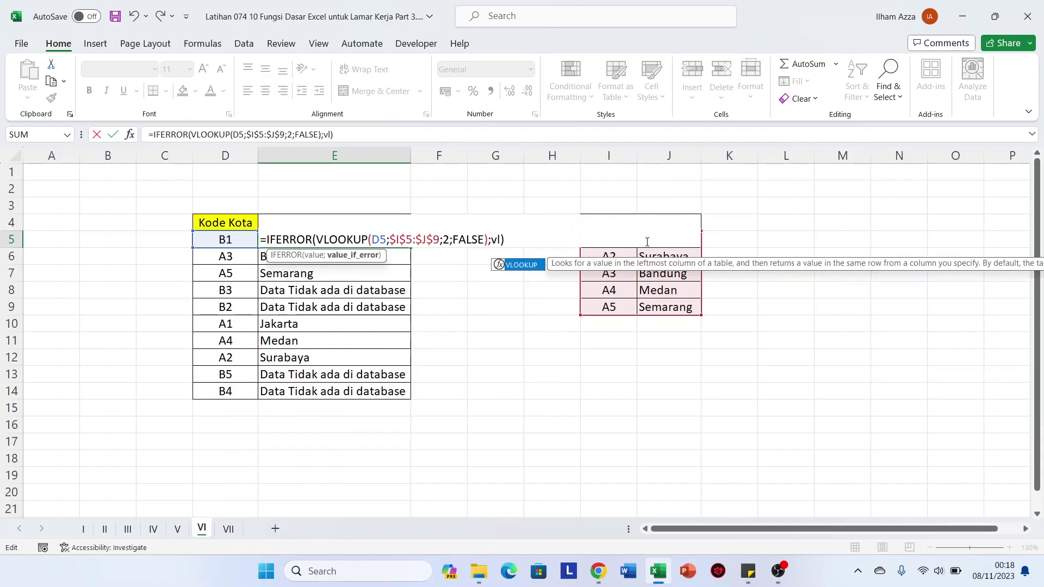
key("Tab")
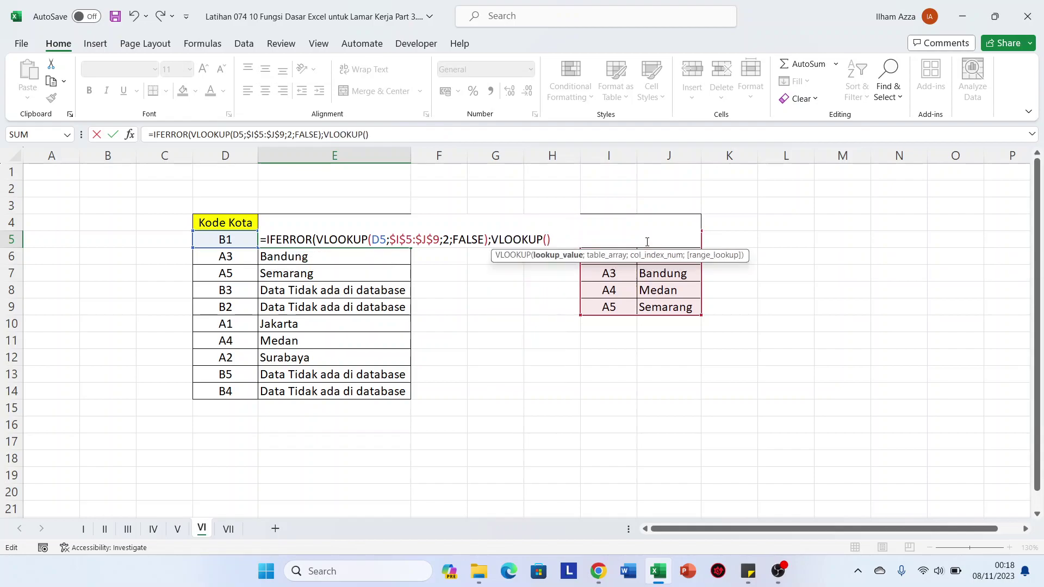
left_click(223, 240)
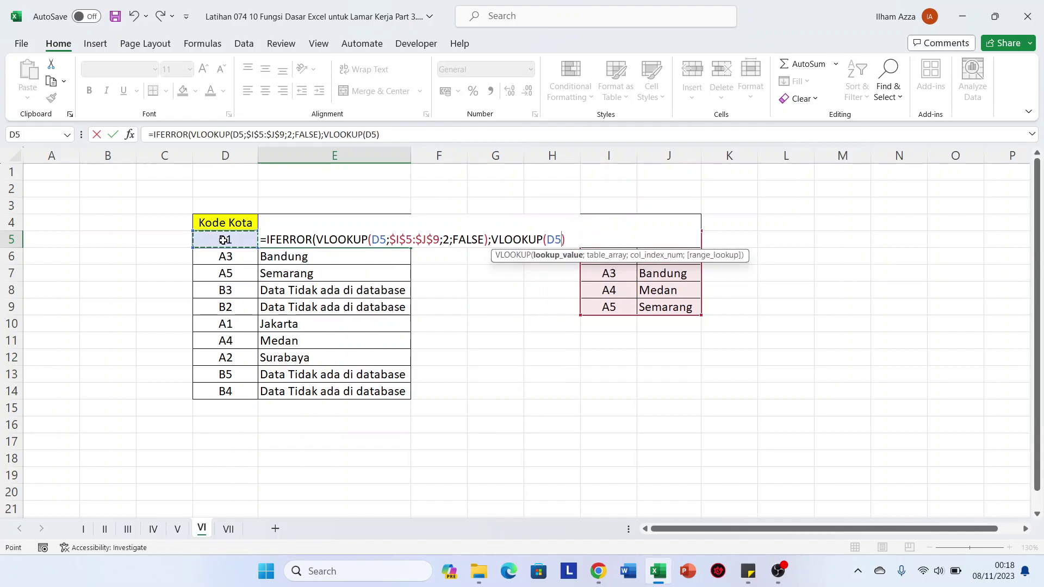
type(";")
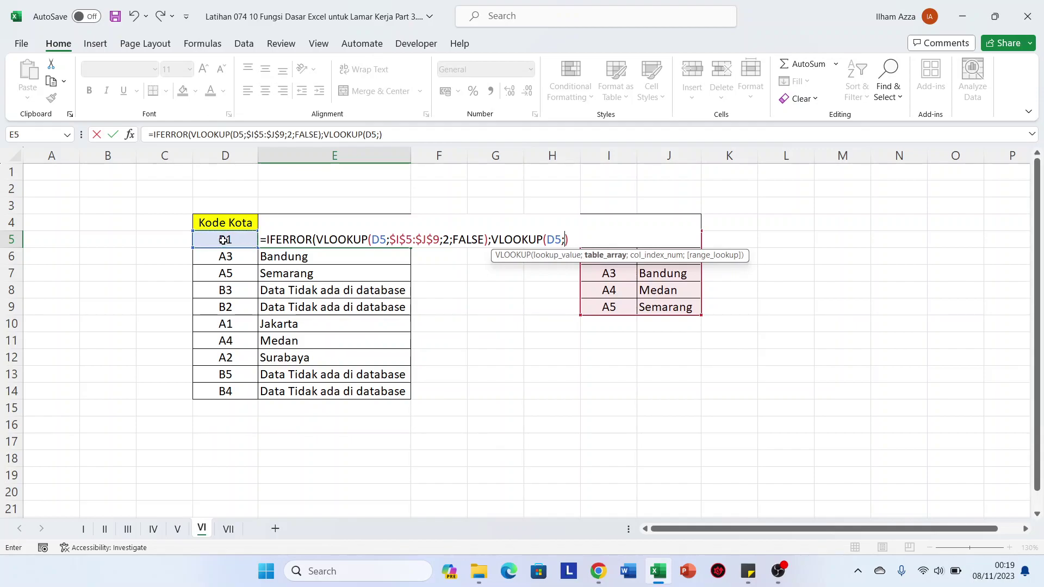
- Set the second VLOOKUP's table array to the absolute range $E$5:$F$9 on sheet VII
left_click(228, 529)
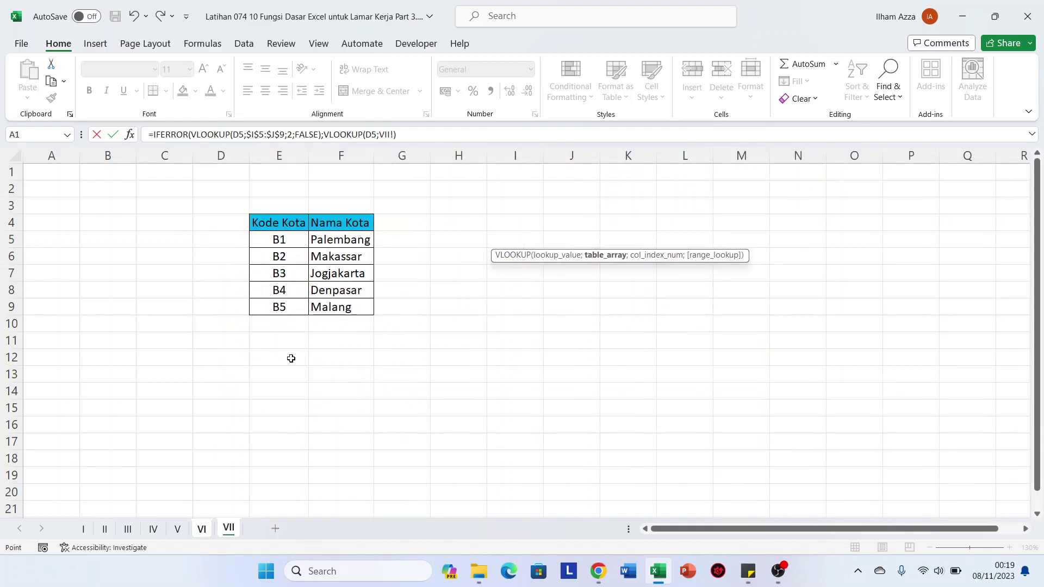
left_click(280, 238)
left_click_drag(281, 238, 329, 308)
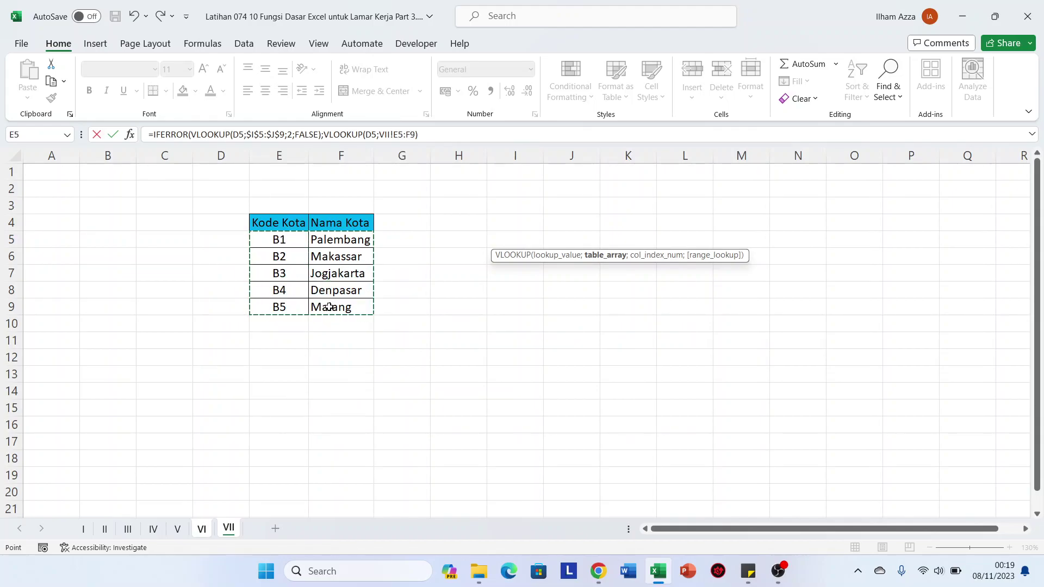
key("F4")
type(";")
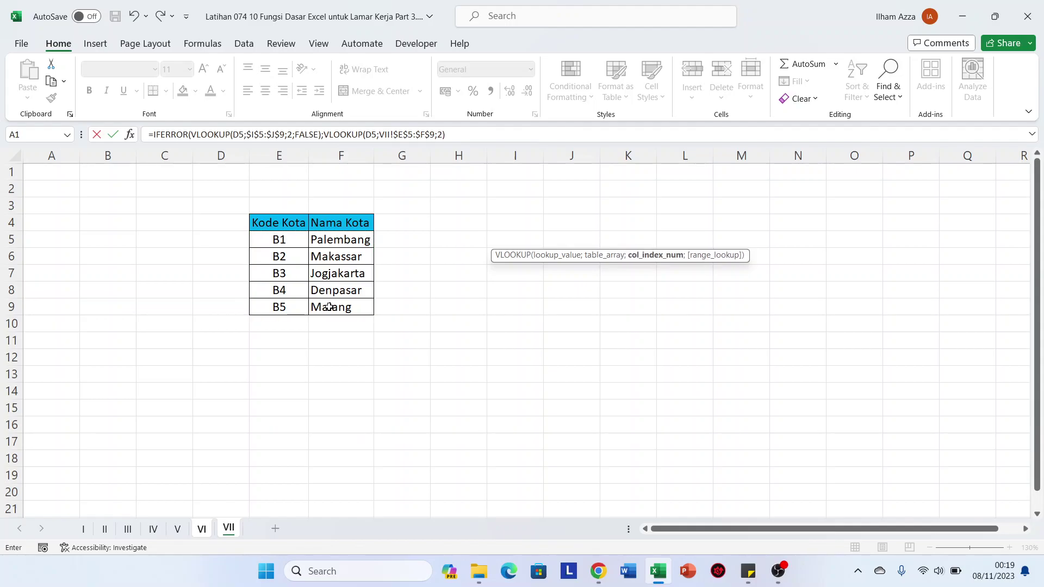
- Complete the second VLOOKUP with column index 2 and exact match FALSE, and fill the E5 formula down through E14
type("2;")
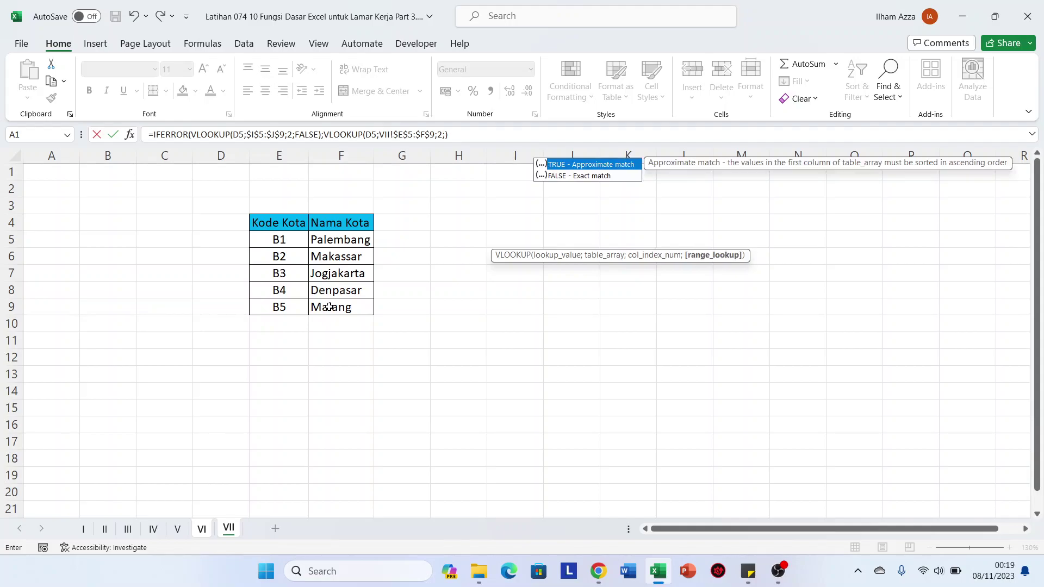
key("Down")
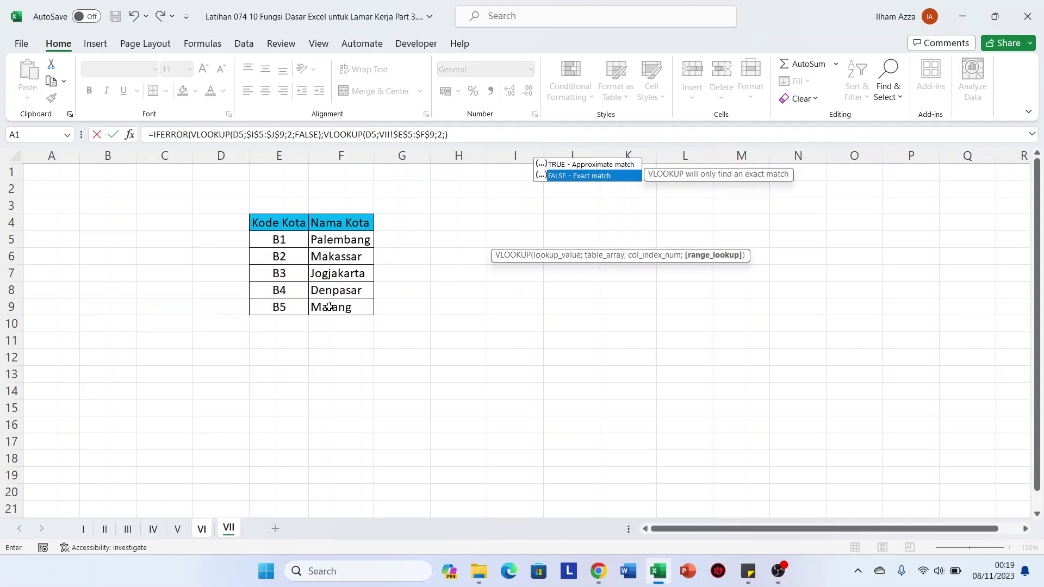
key("Tab")
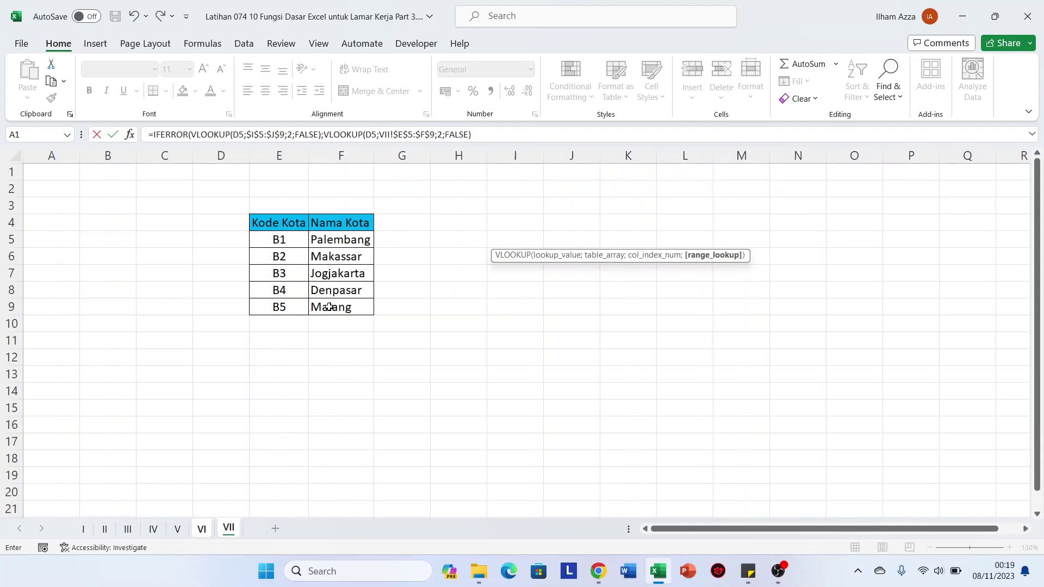
key("Return")
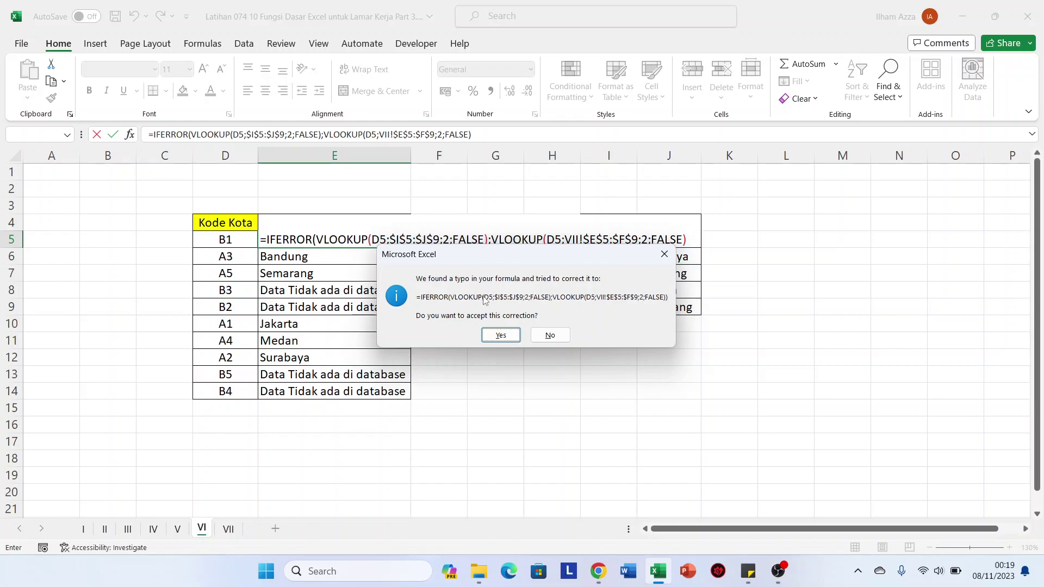
left_click(500, 336)
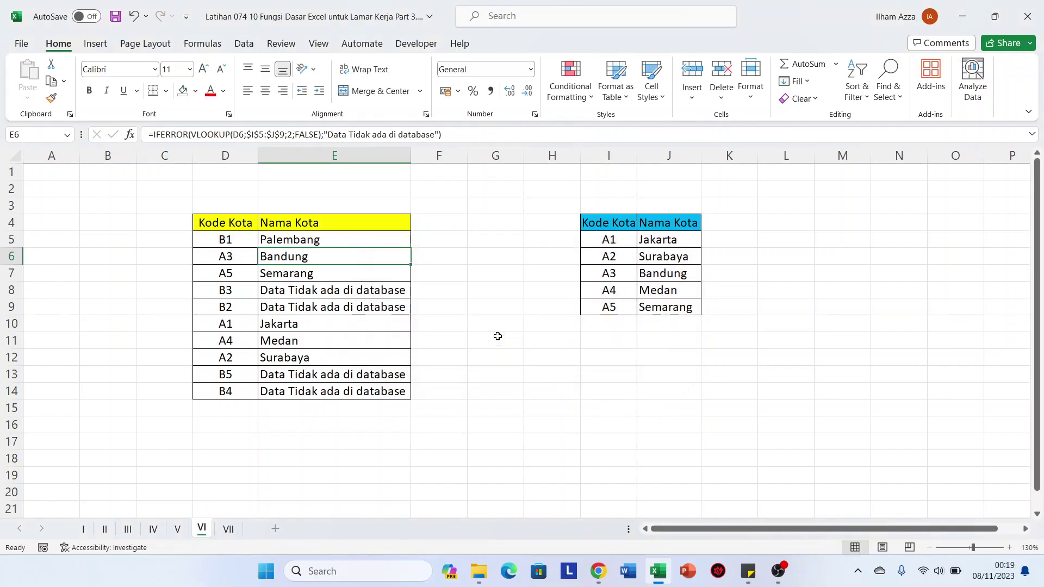
left_click(383, 239)
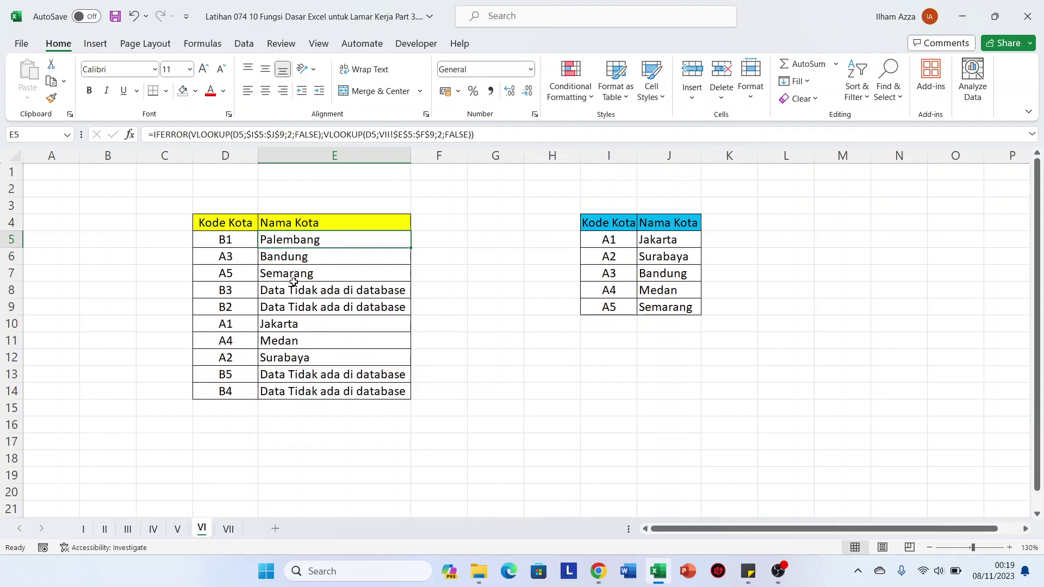
double_click(411, 247)
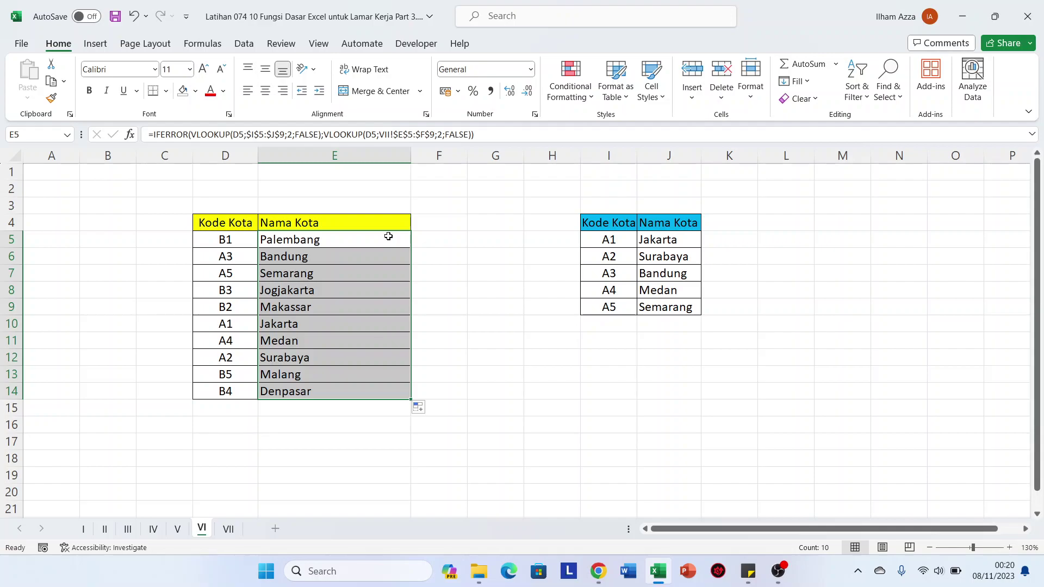
- Check the filled formula in E7 and review the city table on sheet VII against the results on sheet VI
left_click(385, 270)
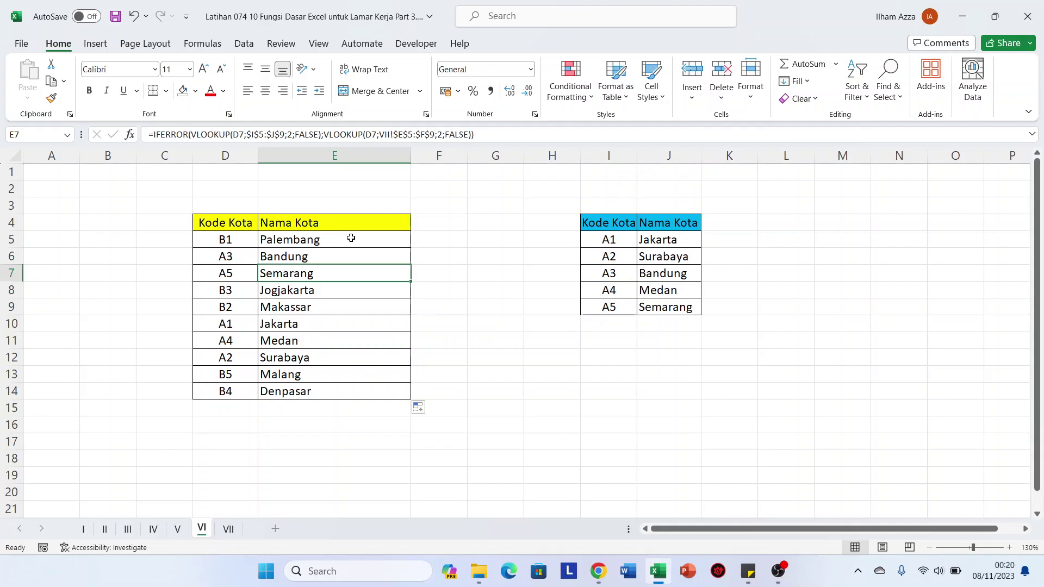
left_click(228, 529)
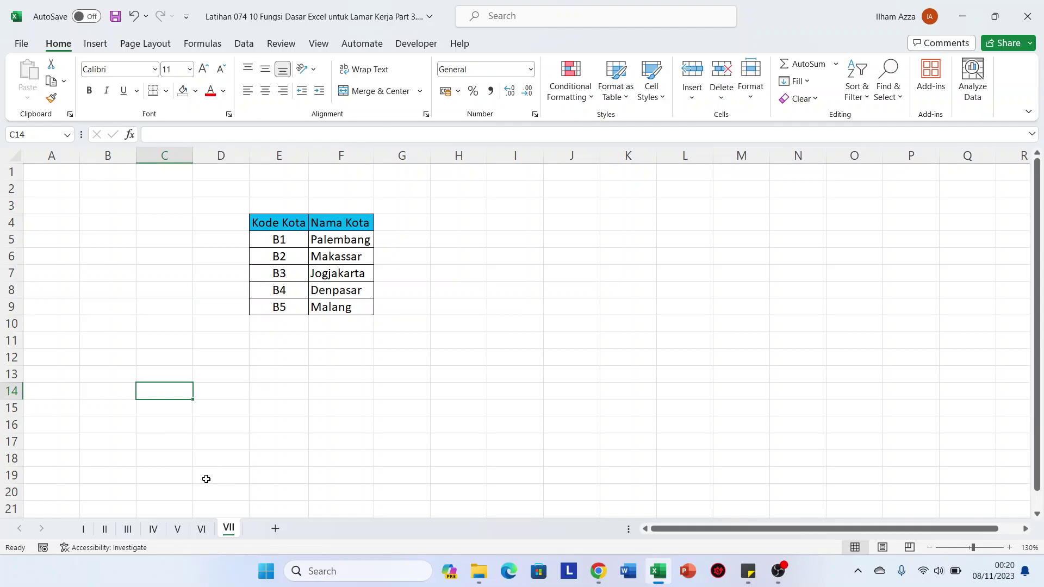
left_click(202, 529)
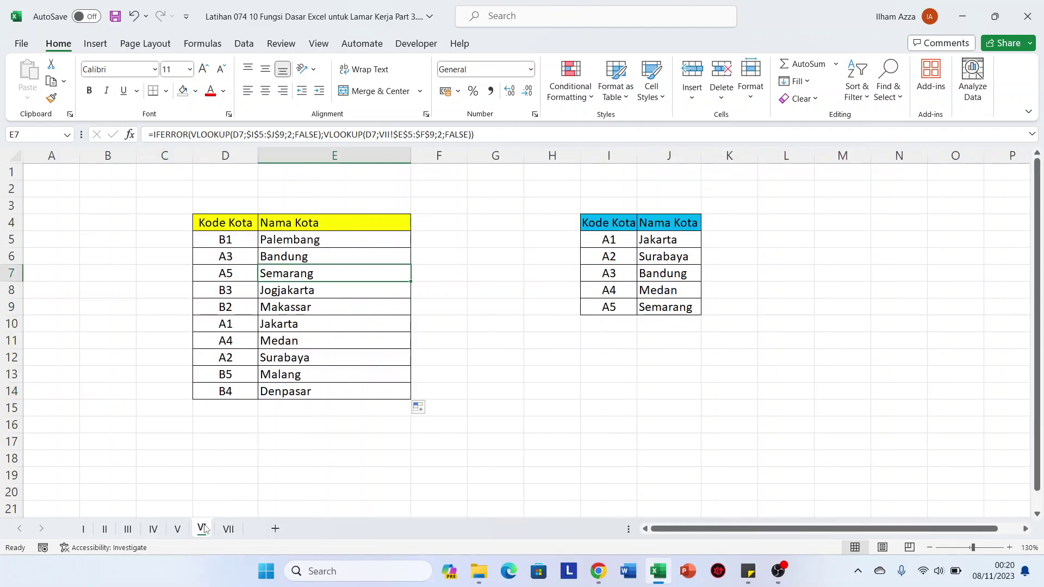